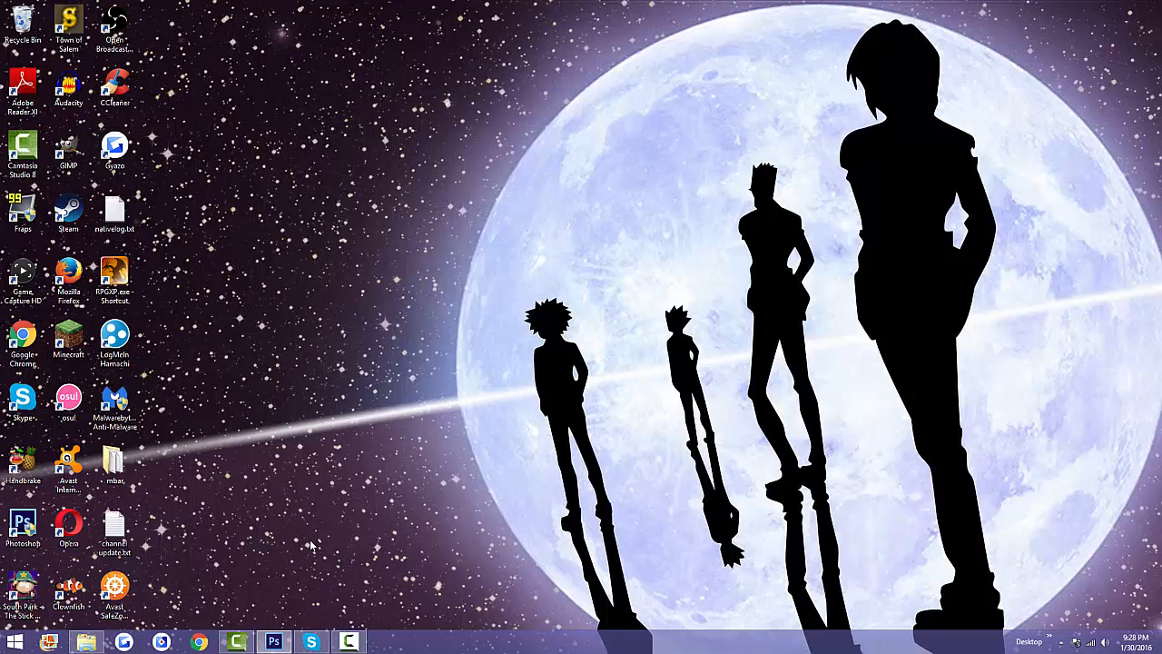
Step: Switch to Photoshop and create a transparent document named "tutorial", 1080 by 1080 pixels
click(273, 642)
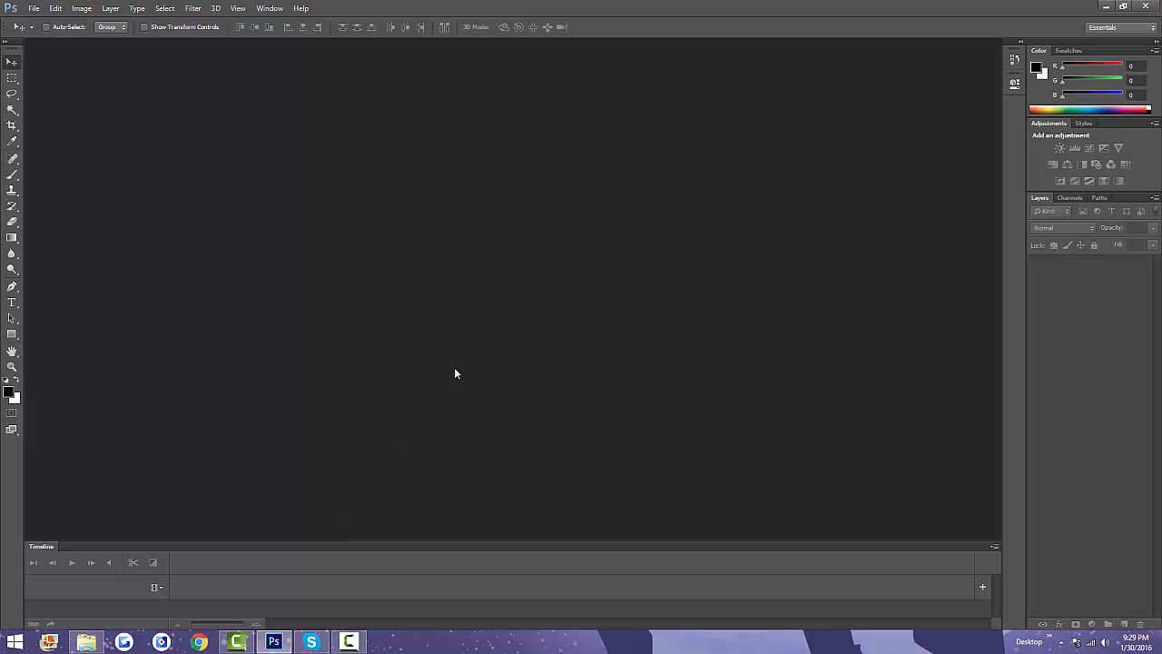
click(34, 8)
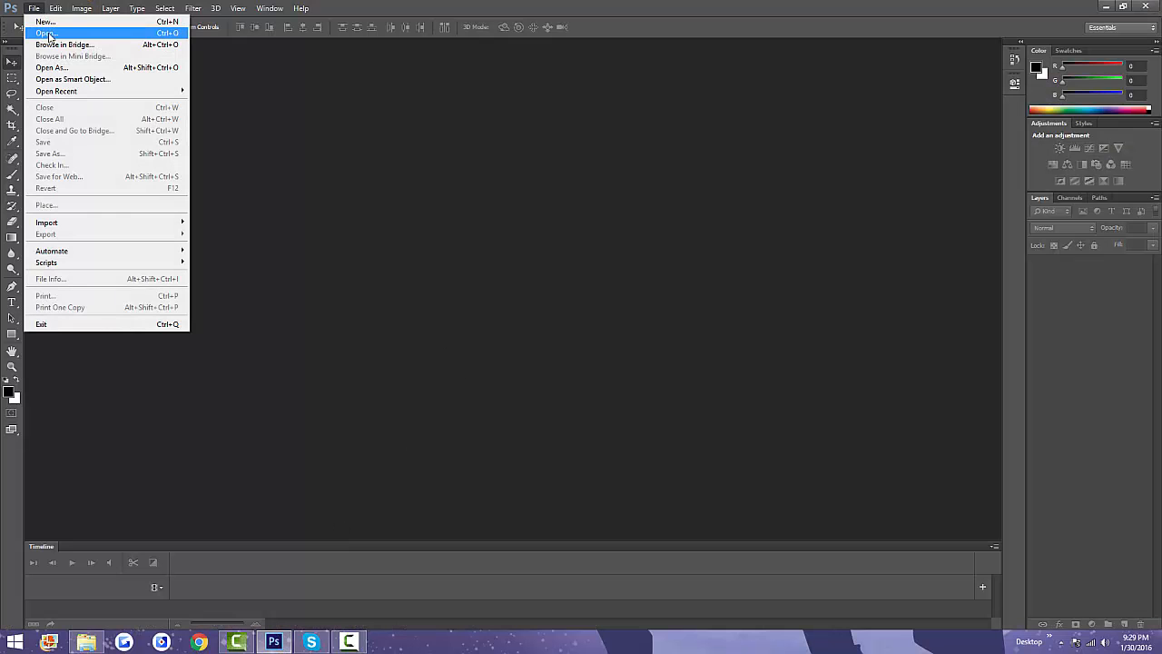
click(61, 24)
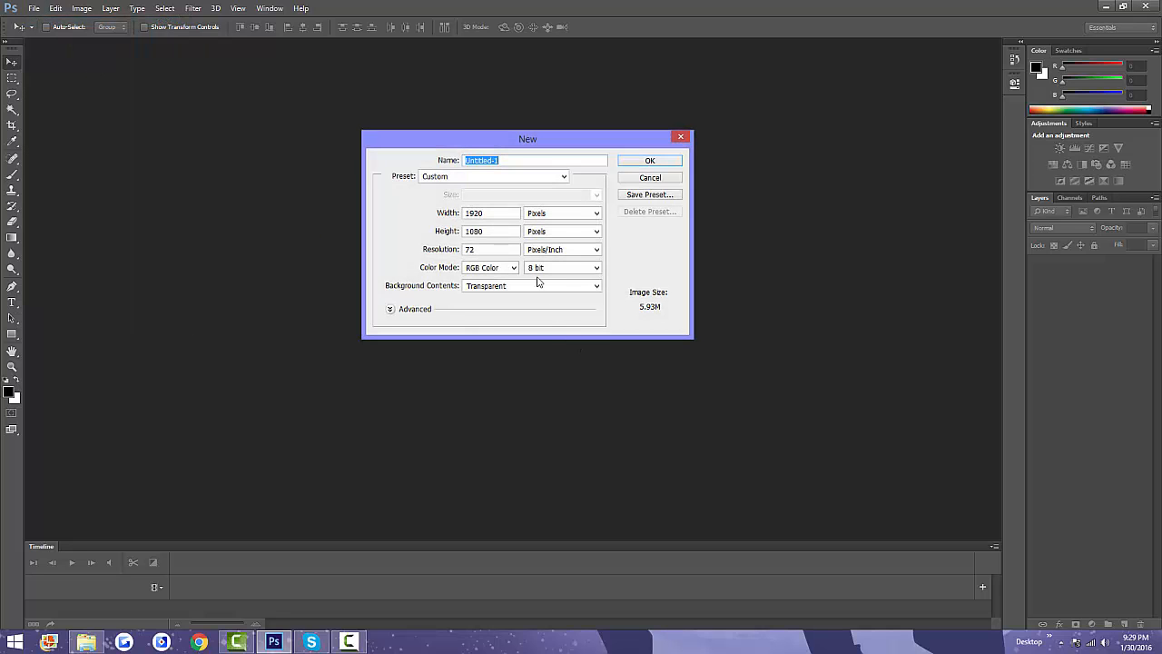
drag(502, 215, 428, 198)
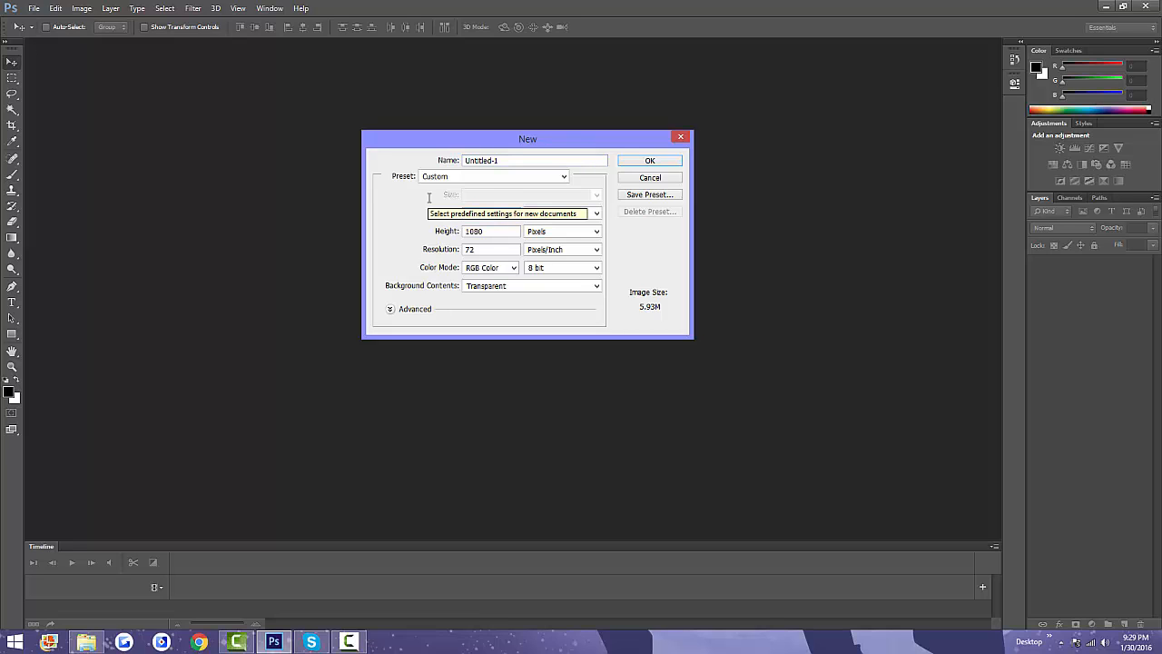
text(1)
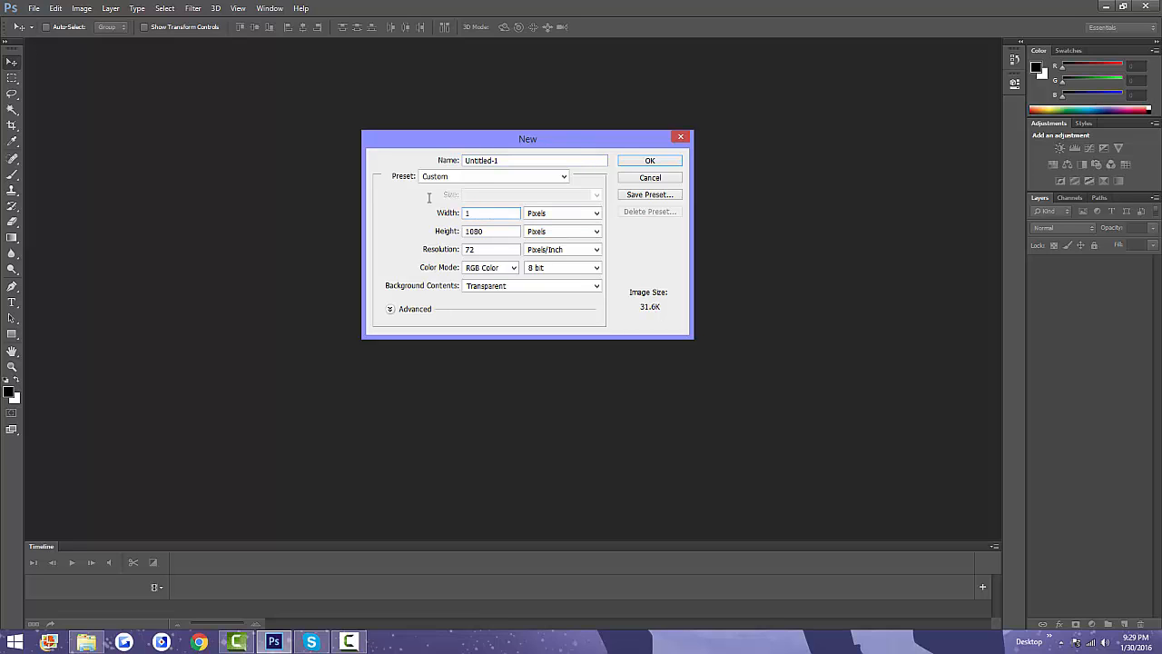
text(080)
drag(554, 160, 464, 158)
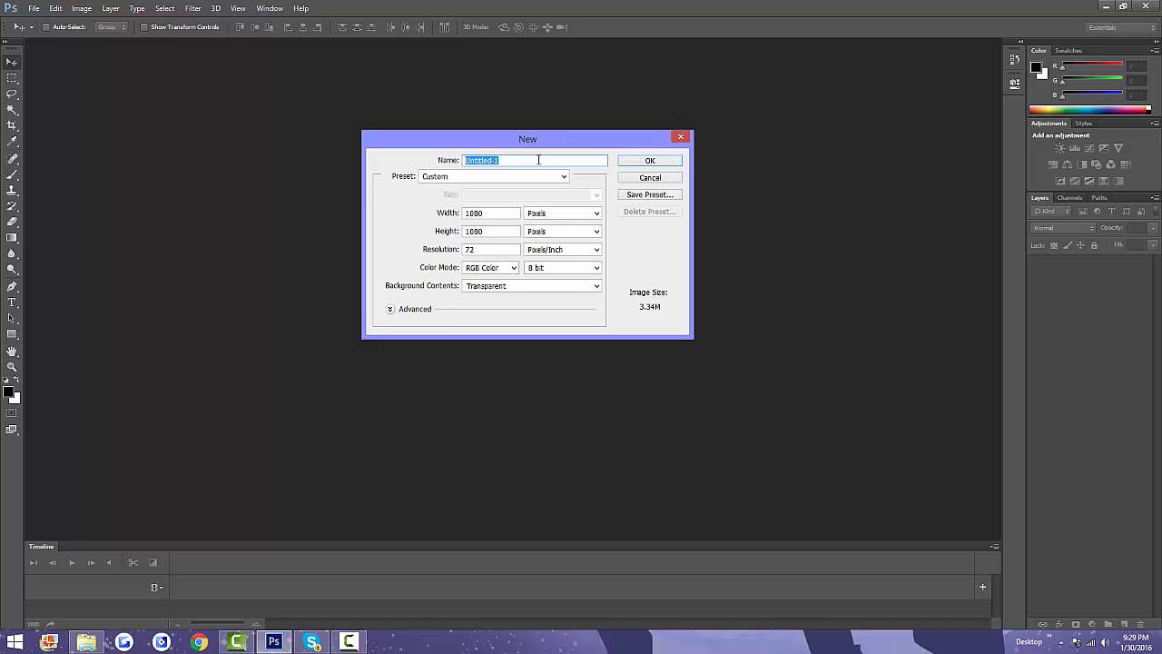
text(tu)
text(tutorial)
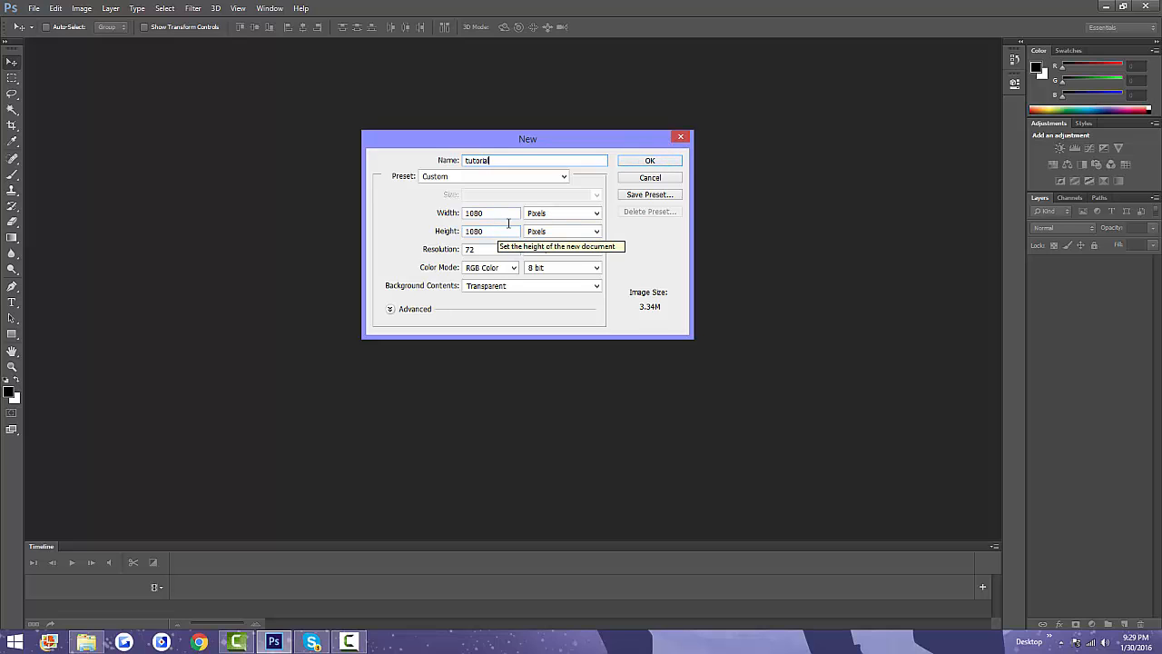
click(650, 161)
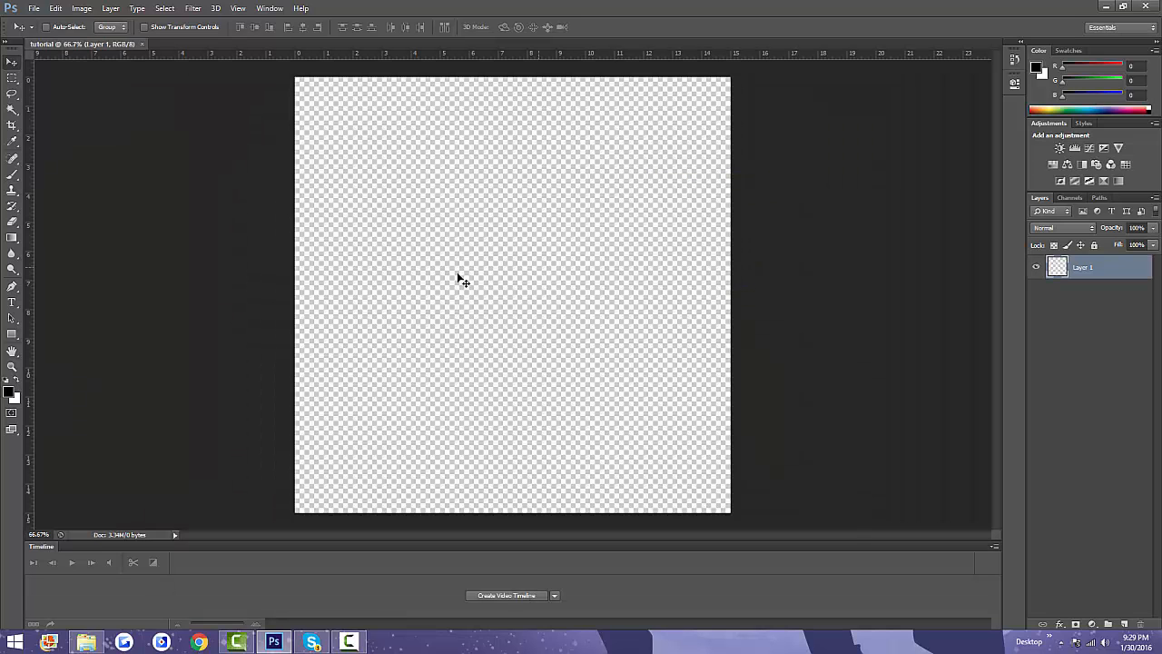
Step: Open the conical-volcano image from the Tutorial folder as a separate document
click(42, 9)
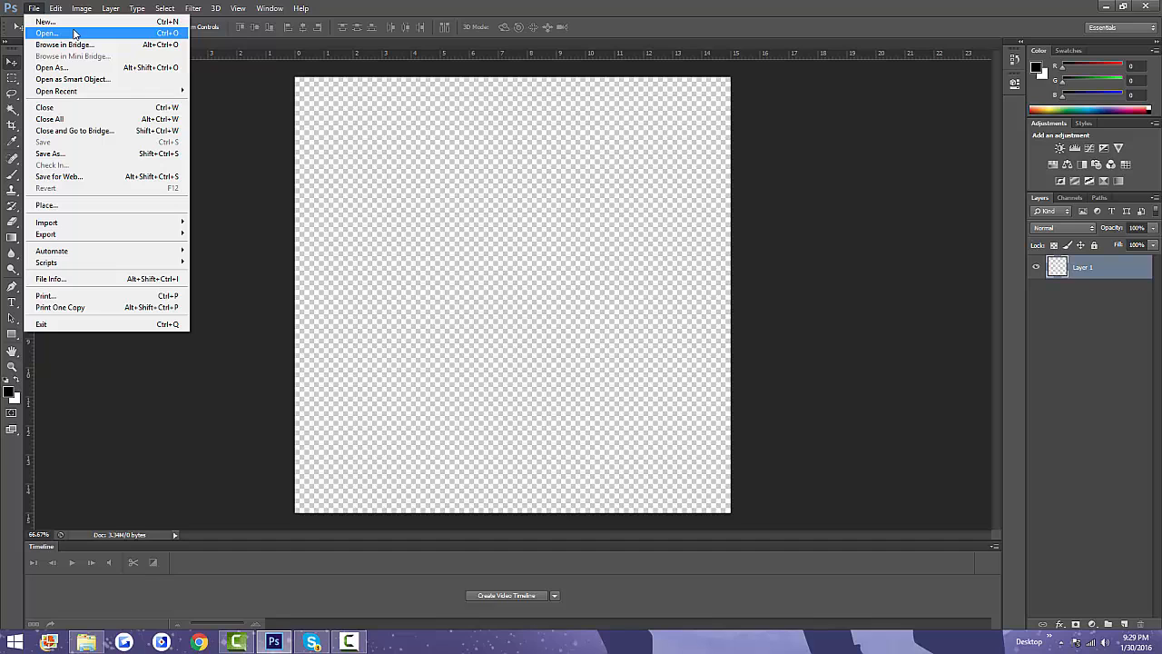
click(77, 35)
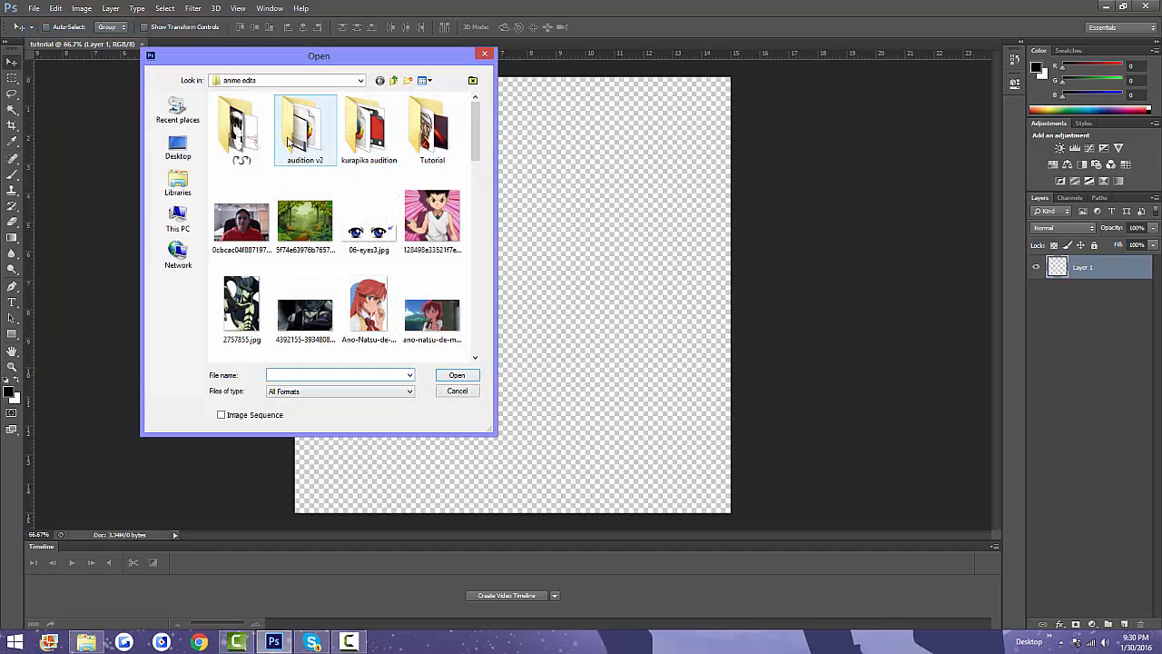
double_click(417, 143)
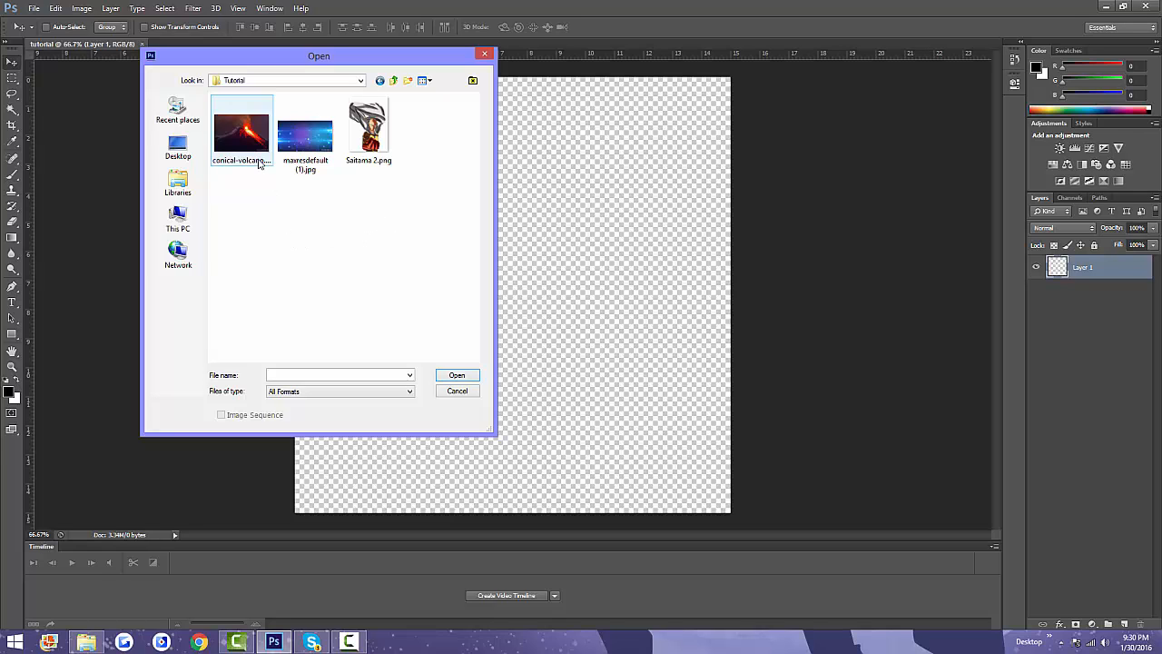
double_click(241, 136)
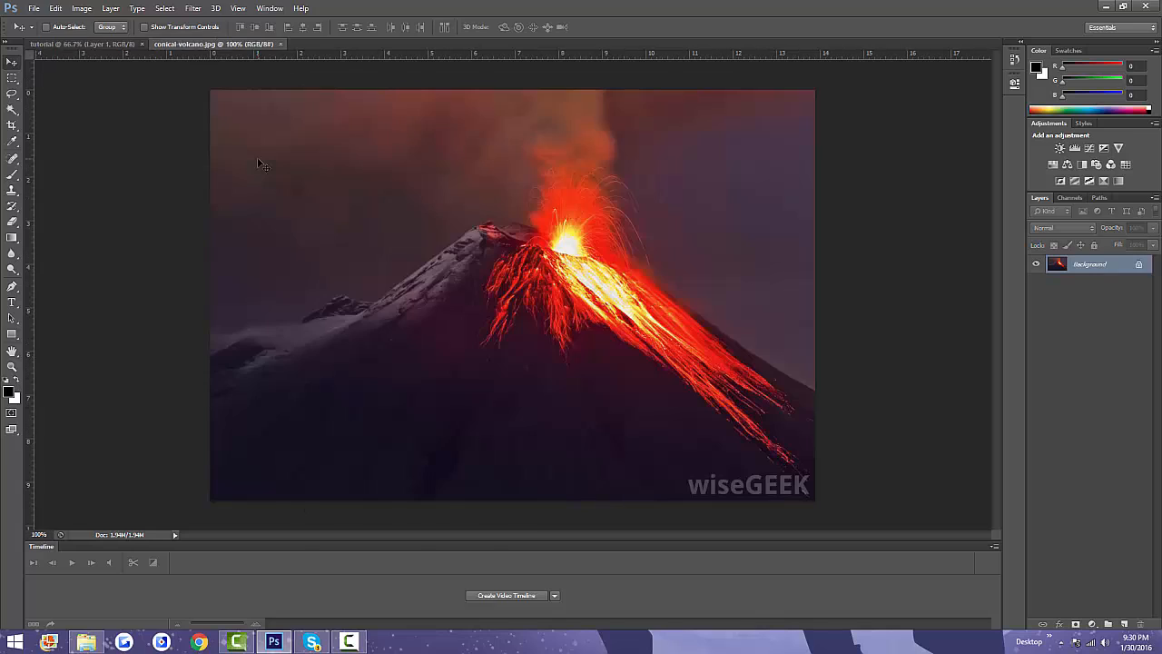
Step: Unlock the volcano image's background layer and duplicate it into the tutorial document as "bg"
double_click(1142, 265)
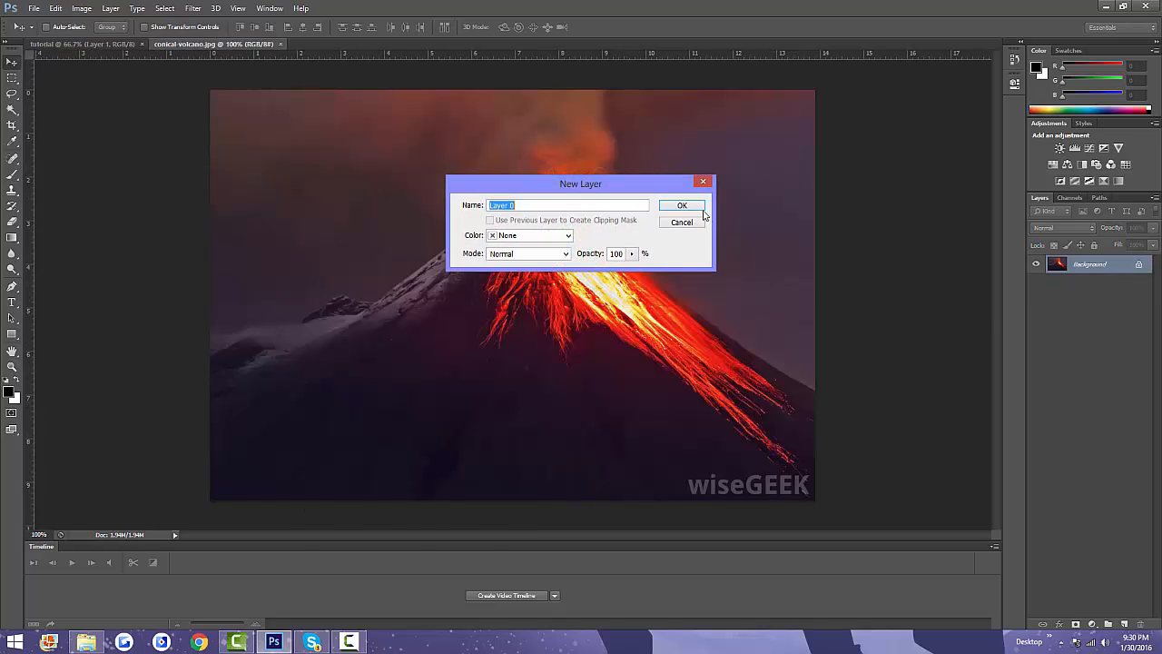
click(700, 211)
right_click(1089, 281)
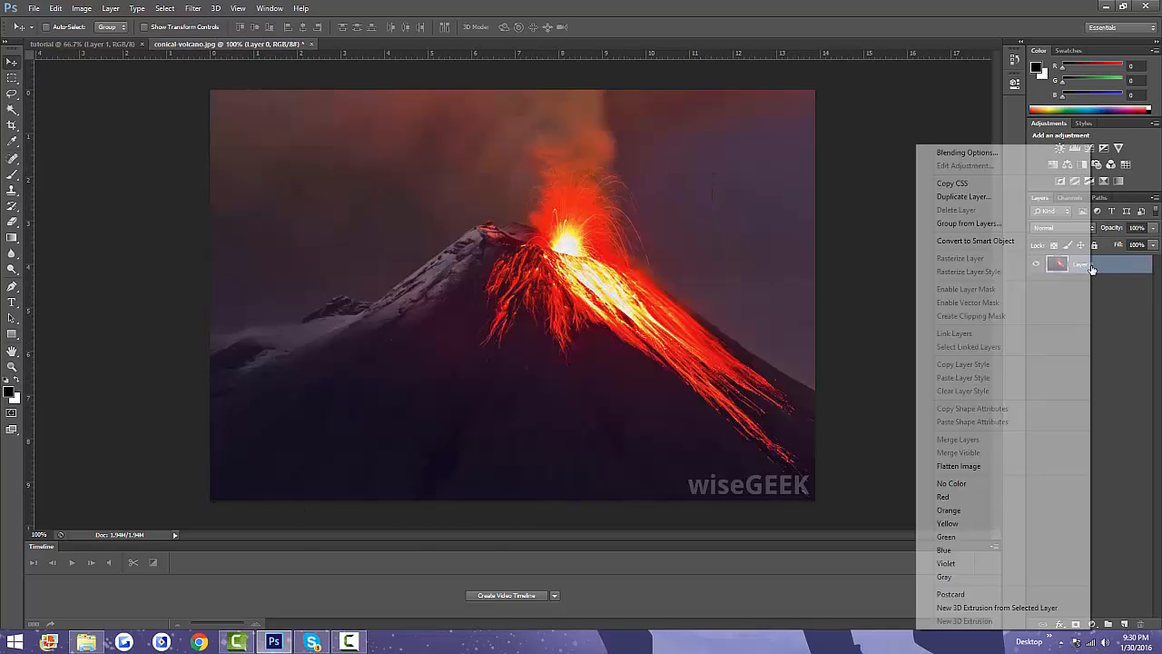
click(1014, 199)
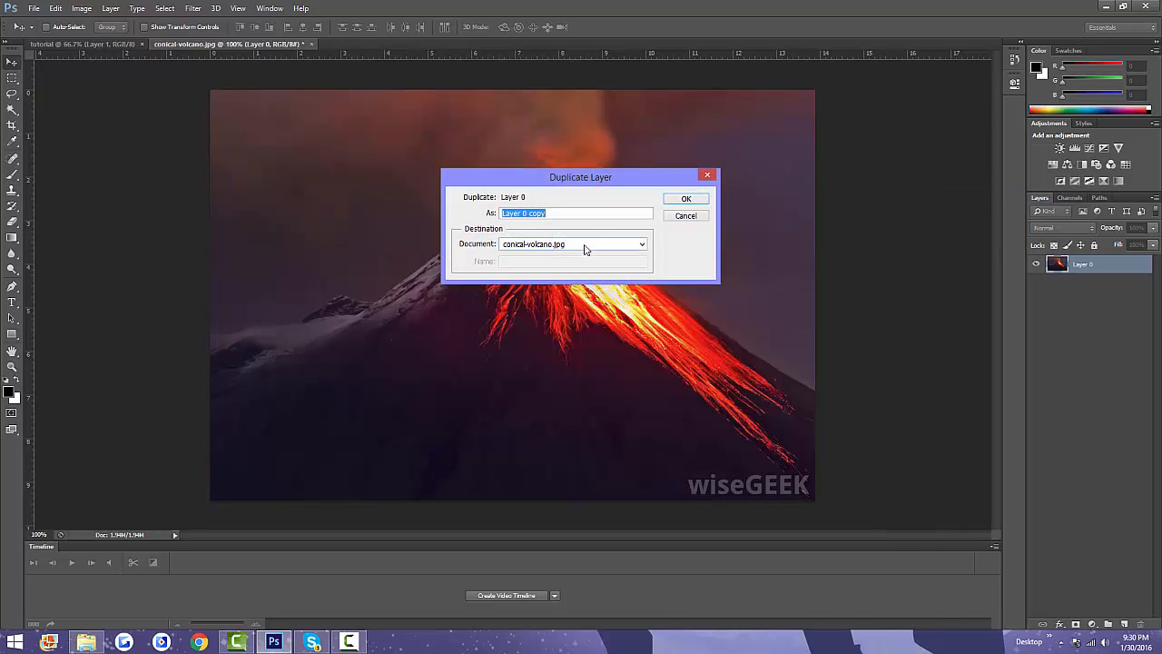
click(586, 244)
click(587, 266)
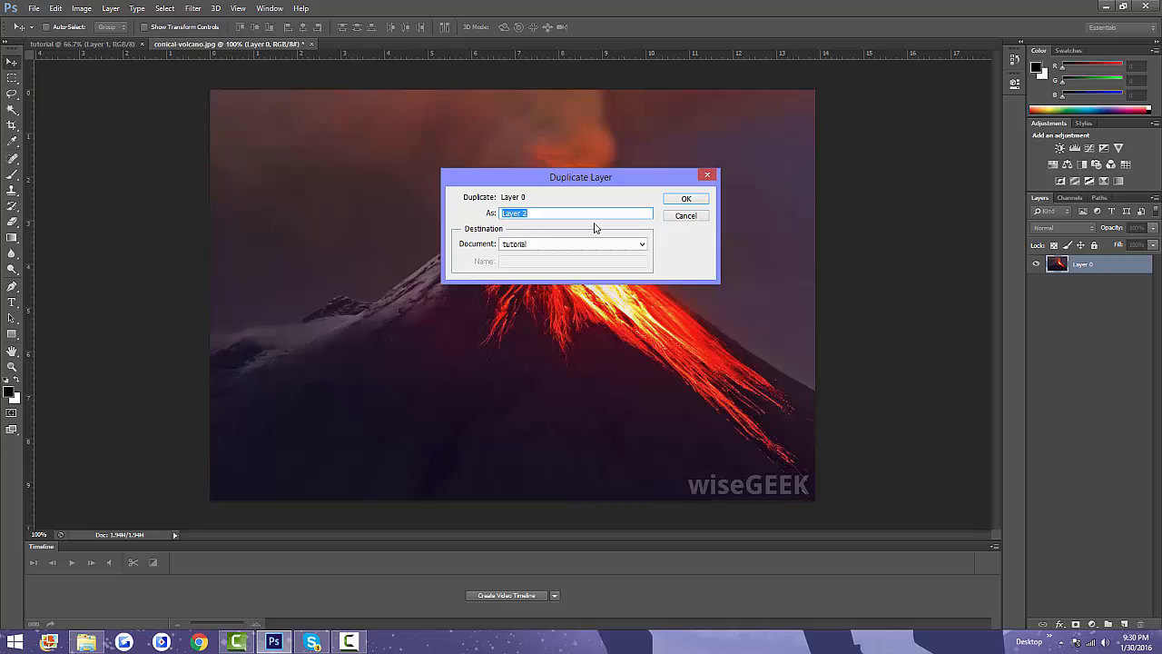
text(bg)
key(Return)
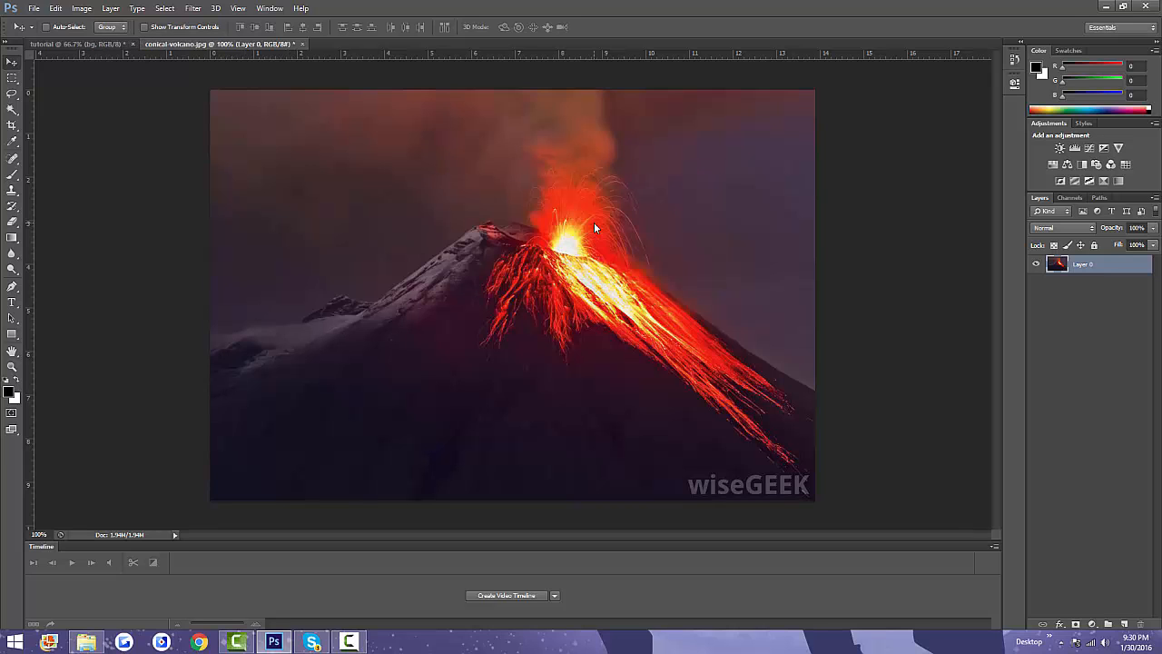
Step: In the tutorial document, scale the bg layer to about 162% and shift it left so the eruption sits near the canvas centre
click(74, 43)
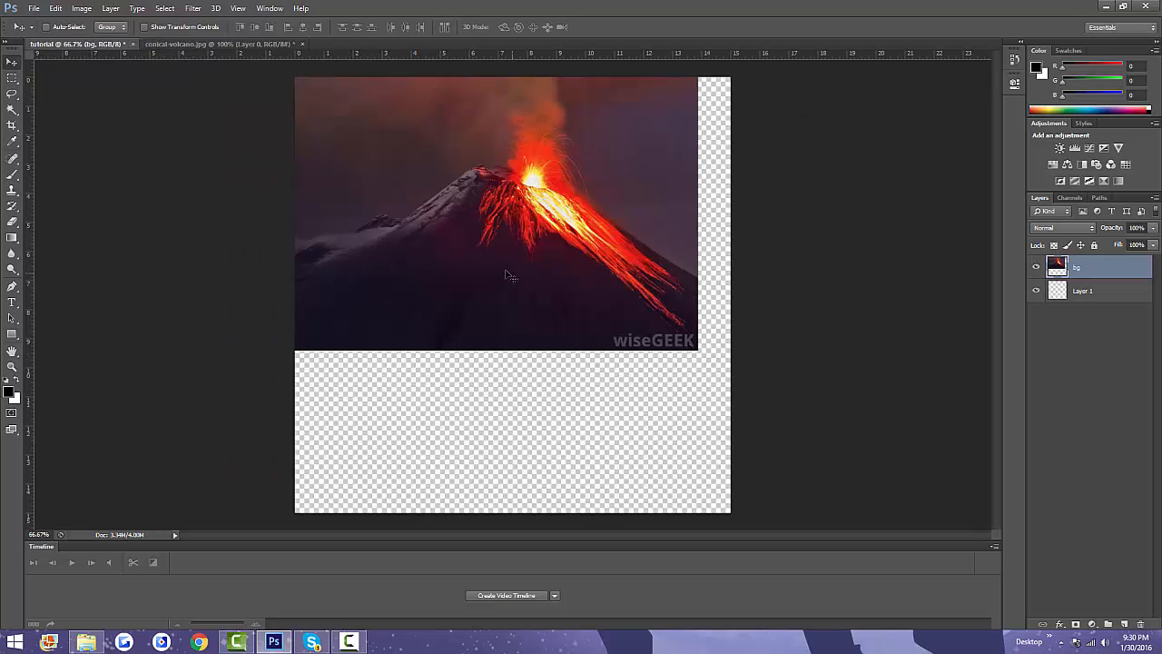
key(ctrl+t)
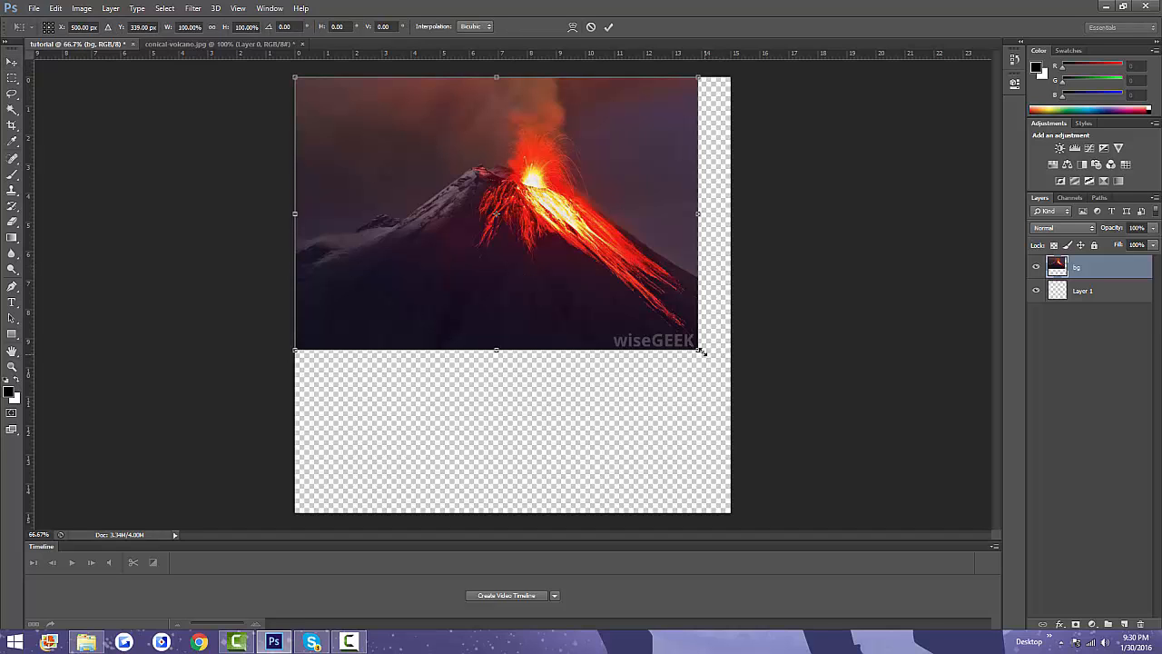
drag(702, 351, 951, 522)
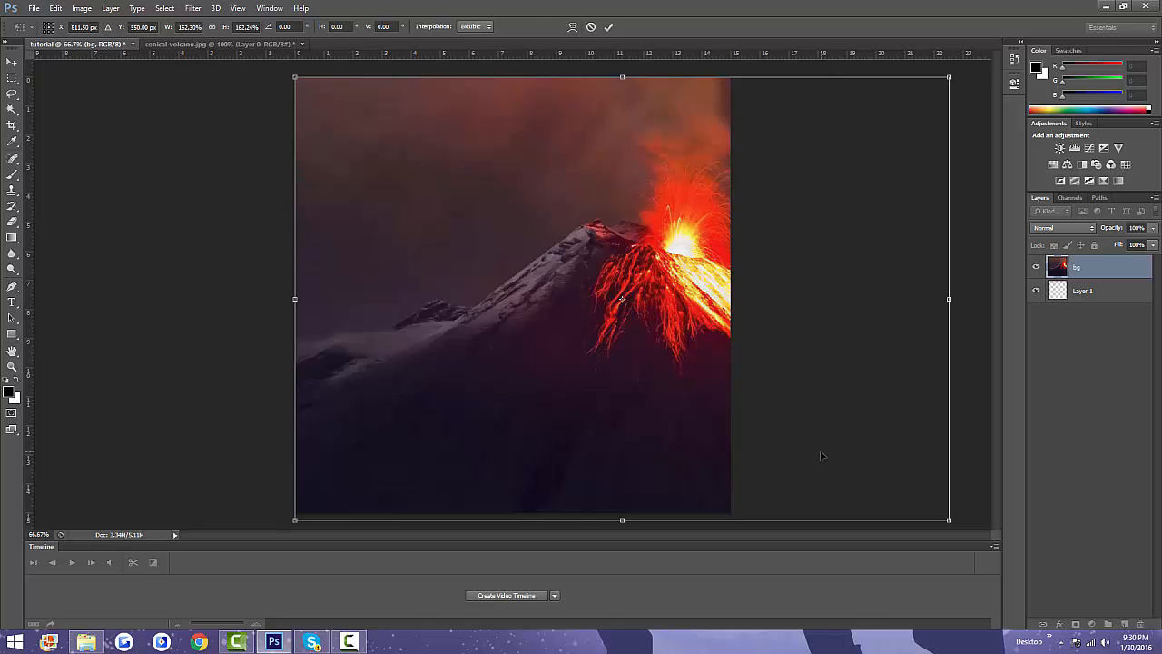
key(Return)
drag(639, 348, 495, 343)
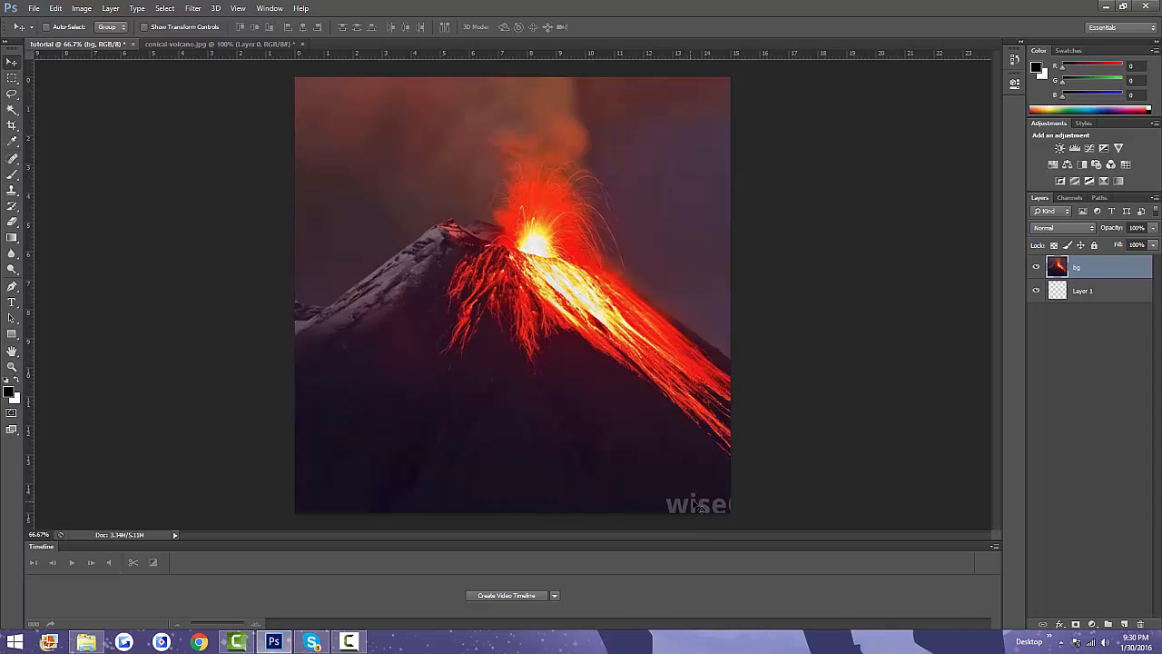
Step: Enlarge the bg layer by a further 2.5% or so, pushing the watermark towards the canvas's lower edge
key(ctrl+t)
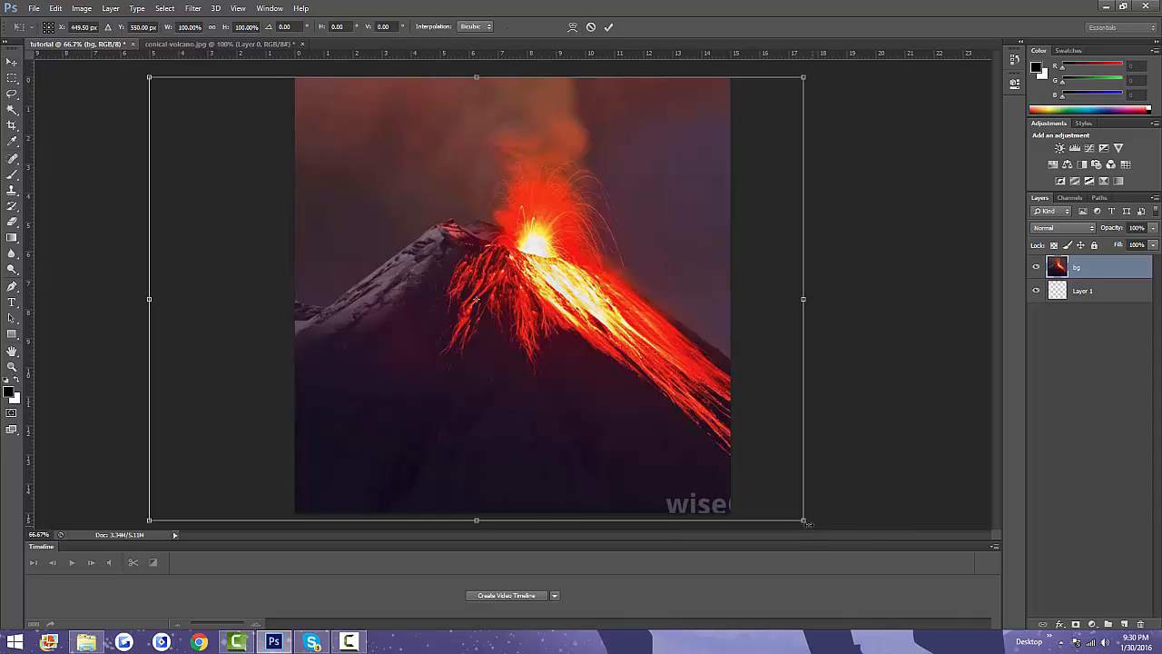
drag(804, 521, 822, 530)
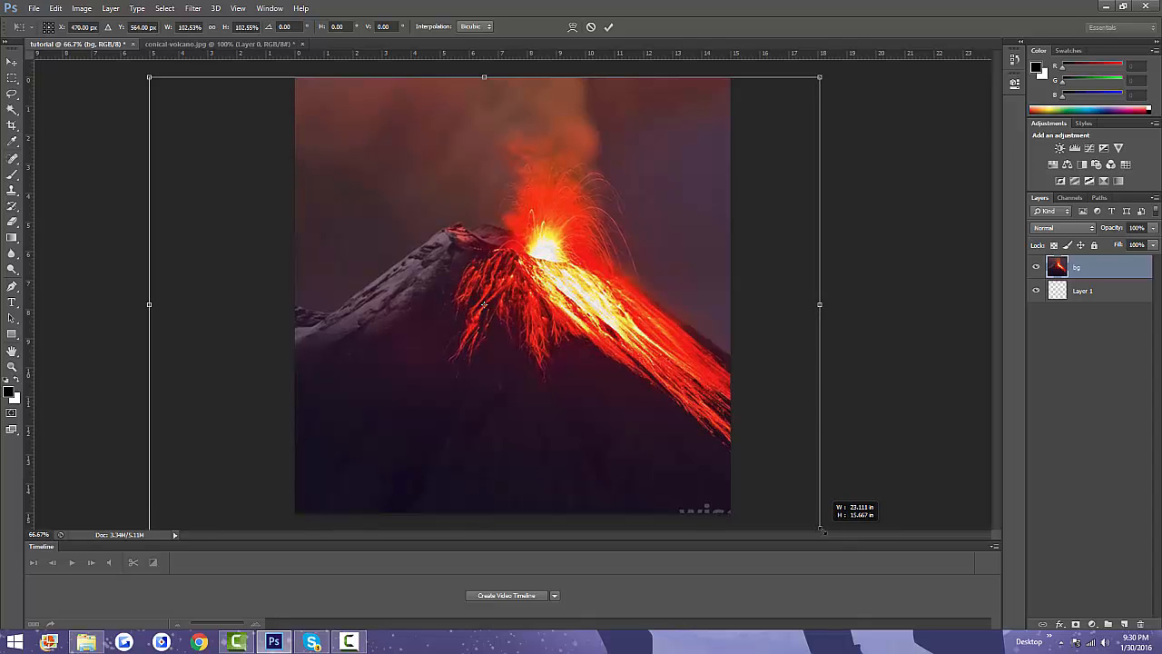
key(Return)
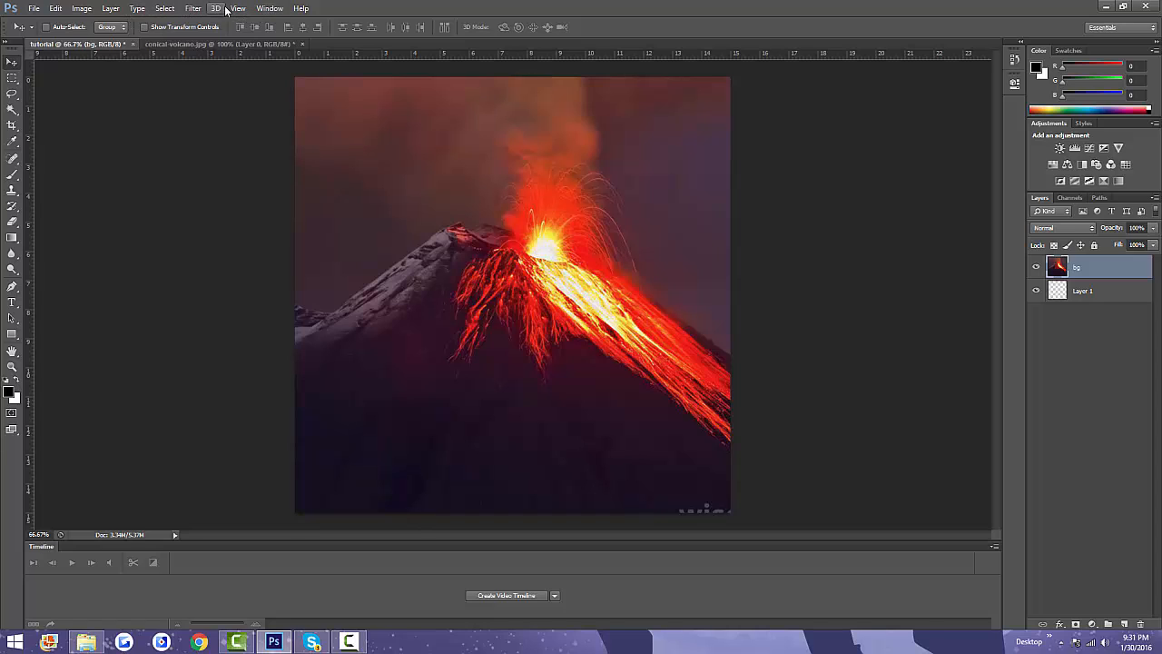
Step: Apply a Gaussian Blur with a radius of 6 pixels to the bg layer
click(194, 8)
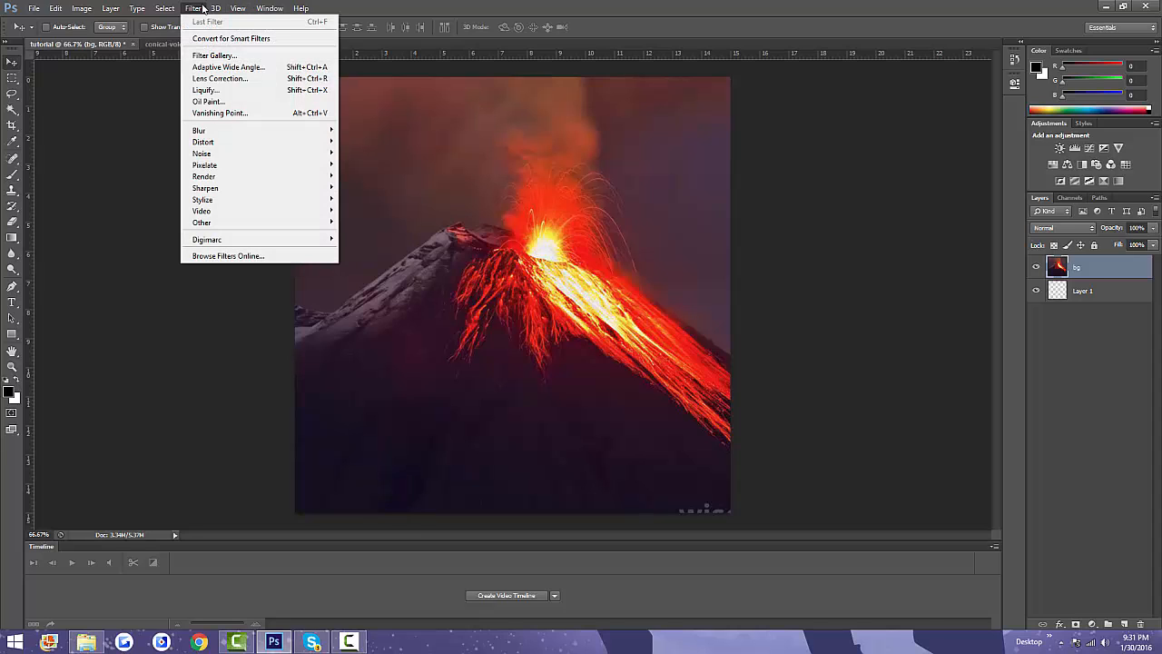
mouse_move(242, 134)
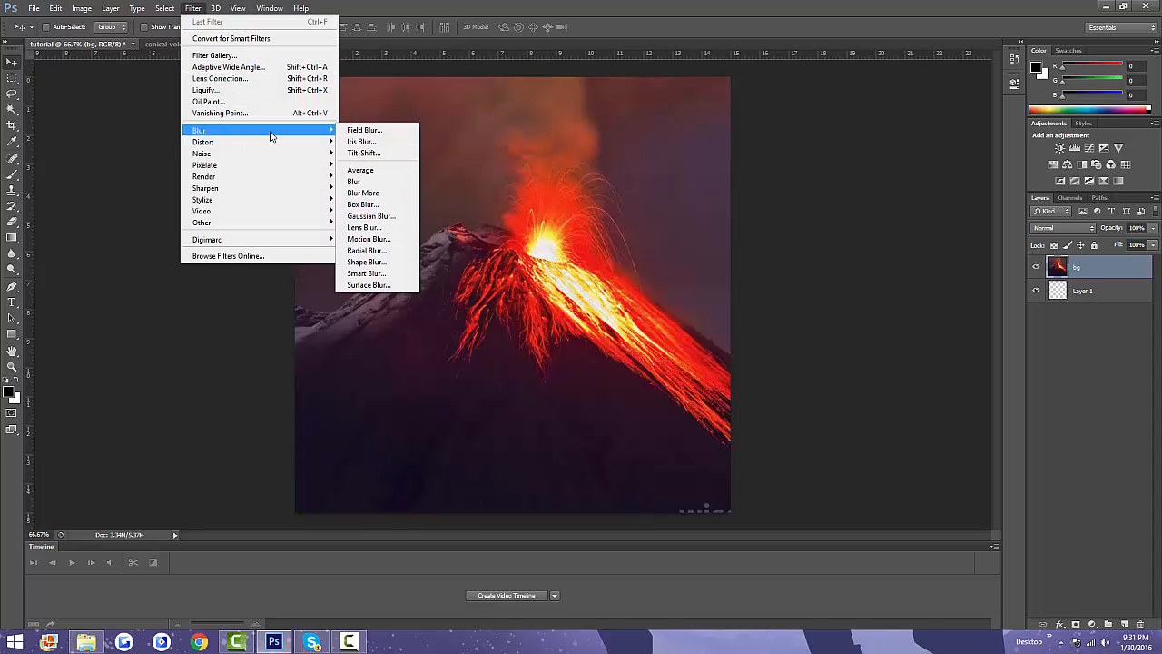
click(391, 216)
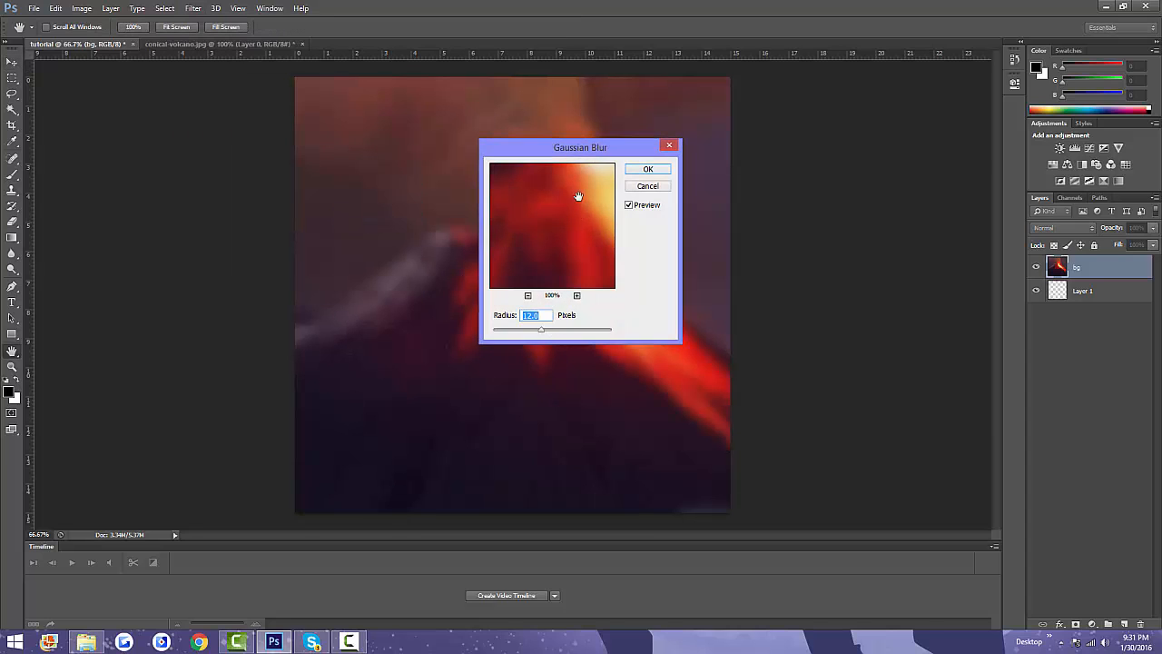
drag(577, 148, 885, 168)
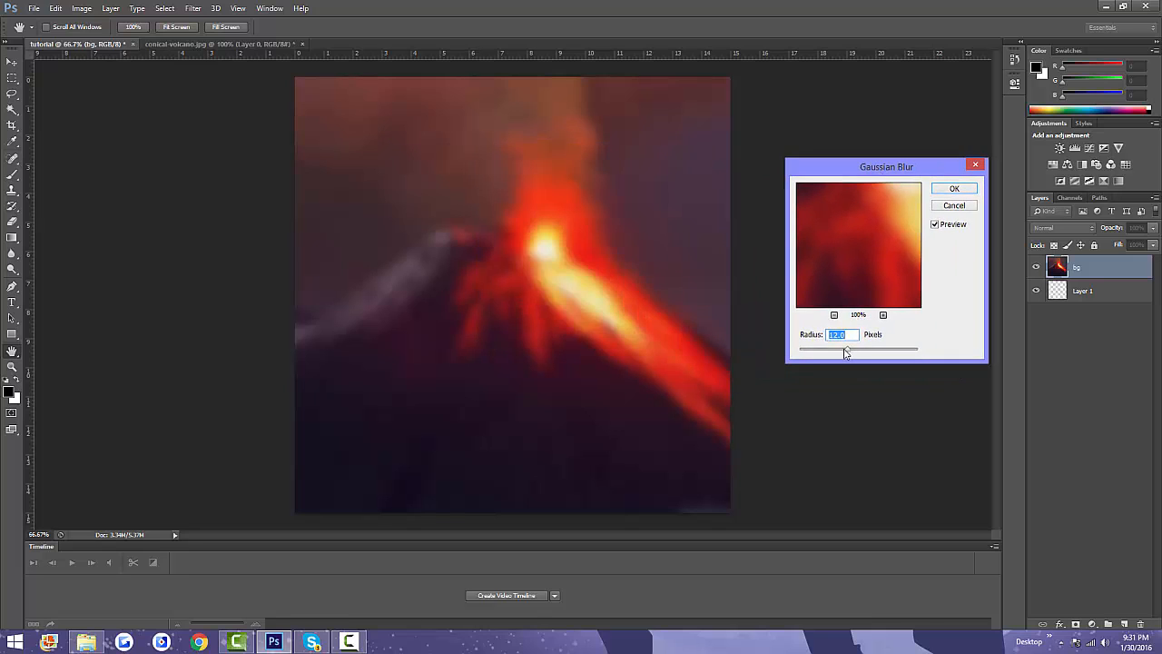
mouse_move(845, 347)
mouse_down()
mouse_move(816, 350)
mouse_move(861, 354)
mouse_move(840, 355)
mouse_up()
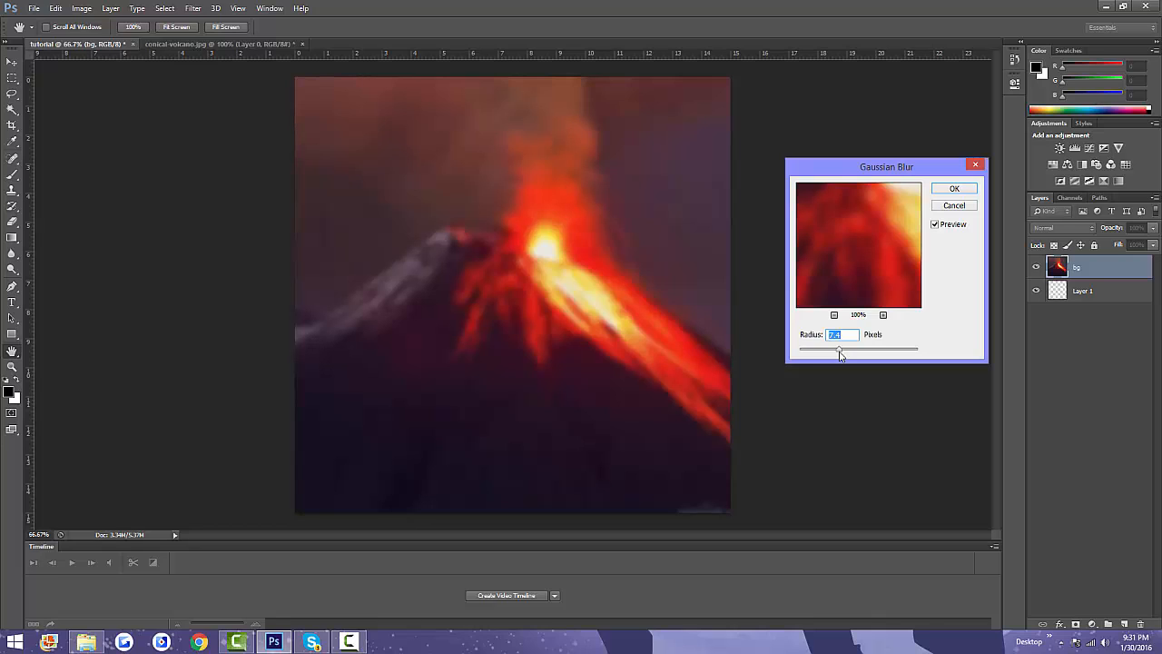
text(6)
click(944, 190)
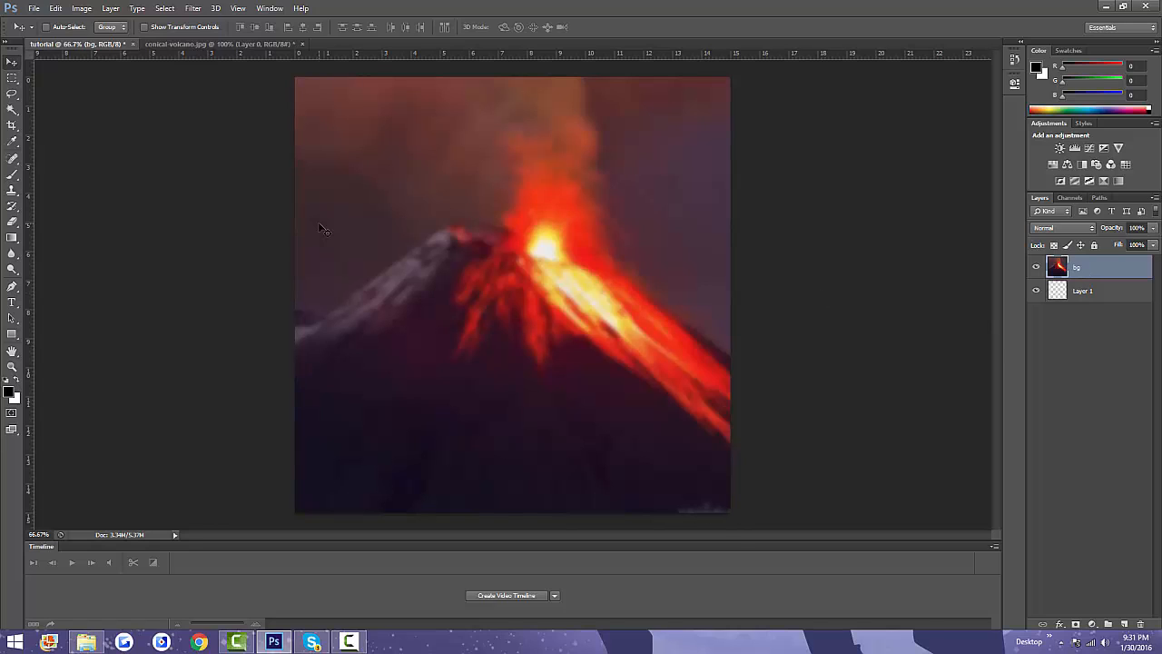
Step: Draw a black rectangle of about 434 by 404 px and move it to the canvas's upper-left corner
click(11, 336)
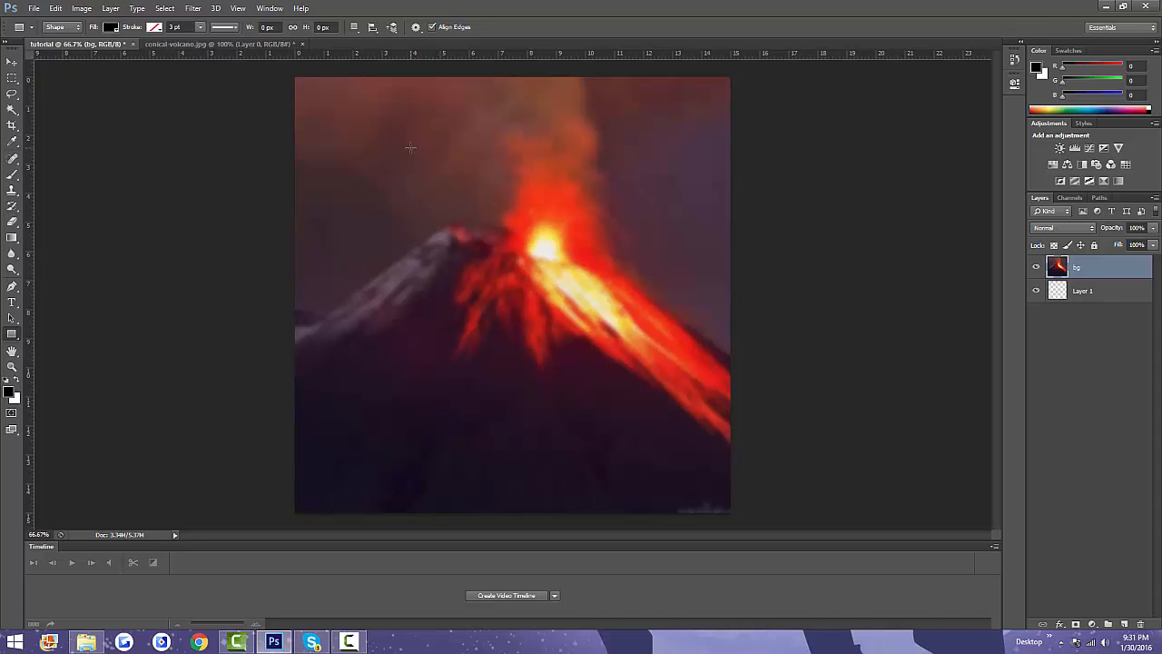
drag(410, 147, 586, 311)
click(12, 61)
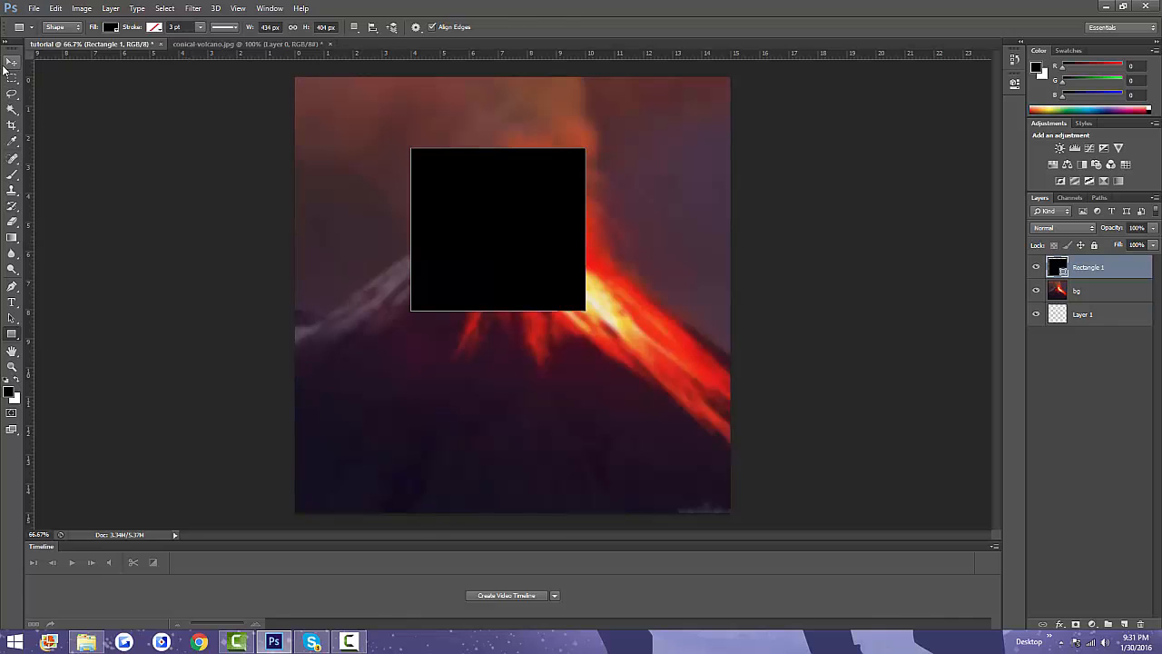
drag(499, 247, 387, 180)
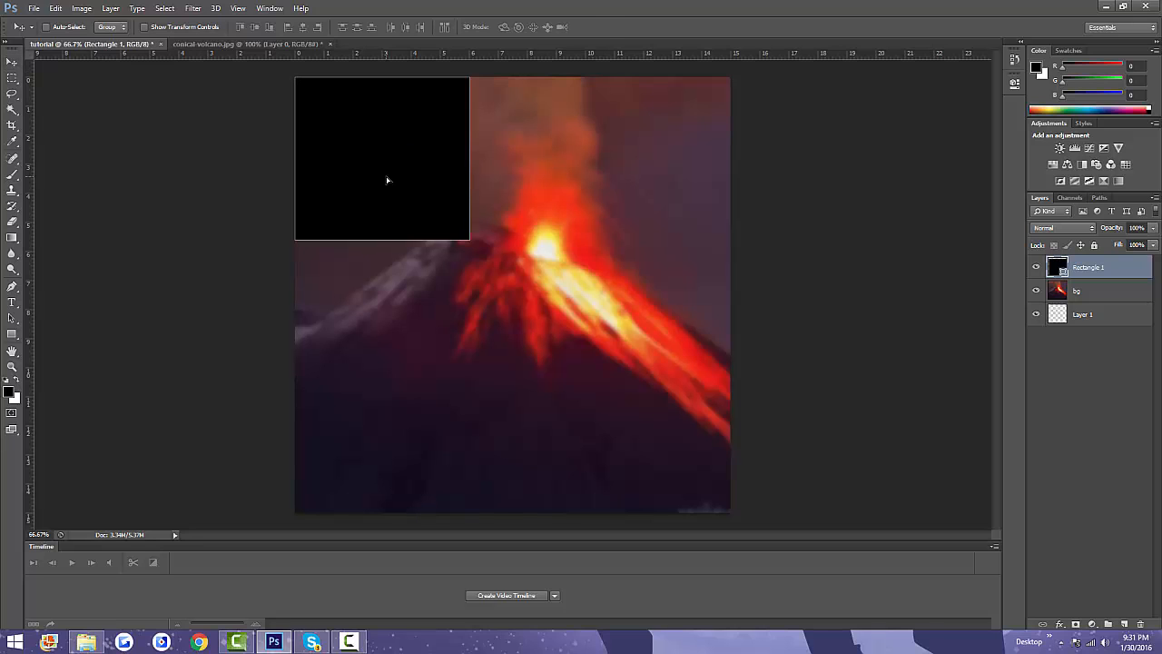
Step: Scale the black rectangle from its lower-right corner until it covers the whole canvas
key(ctrl+t)
drag(469, 240, 729, 511)
key(Return)
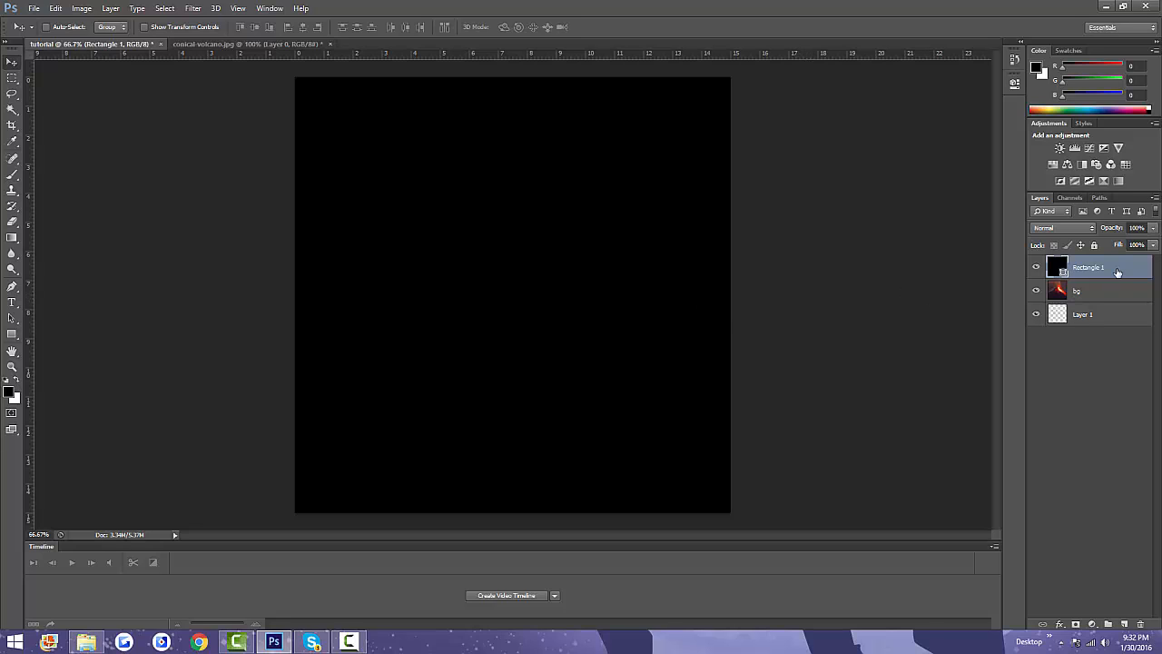
key(space)
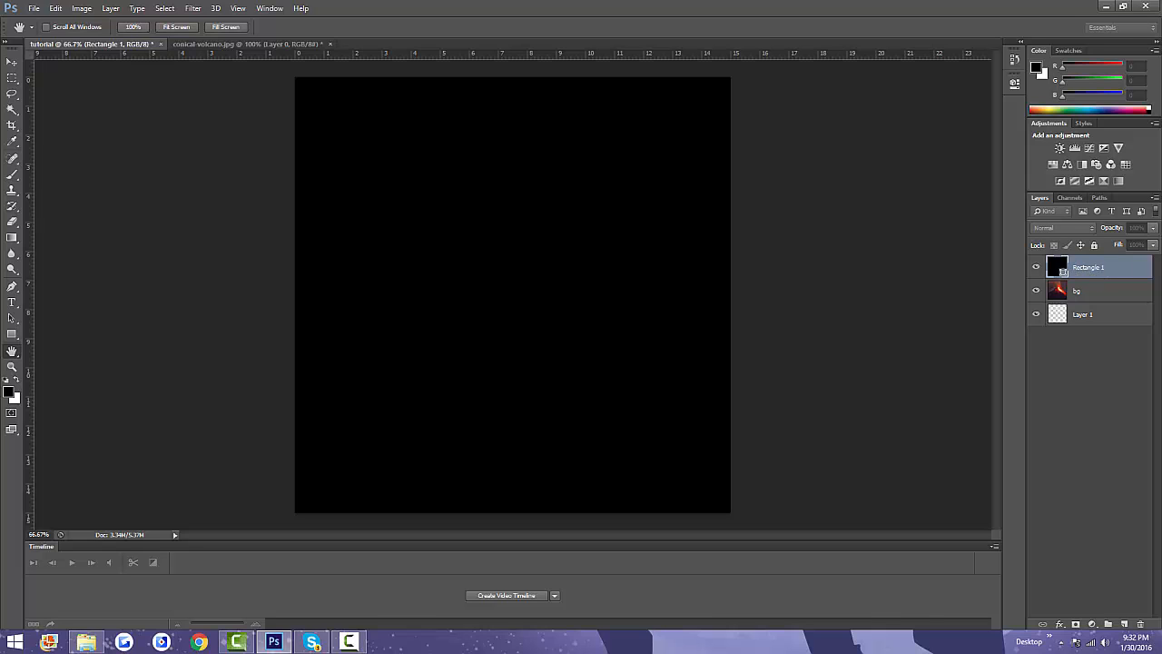
Step: Set the black rectangle's fill opacity to 0% and give it a 25 px black stroke positioned inside
drag(1161, 201, 530, 179)
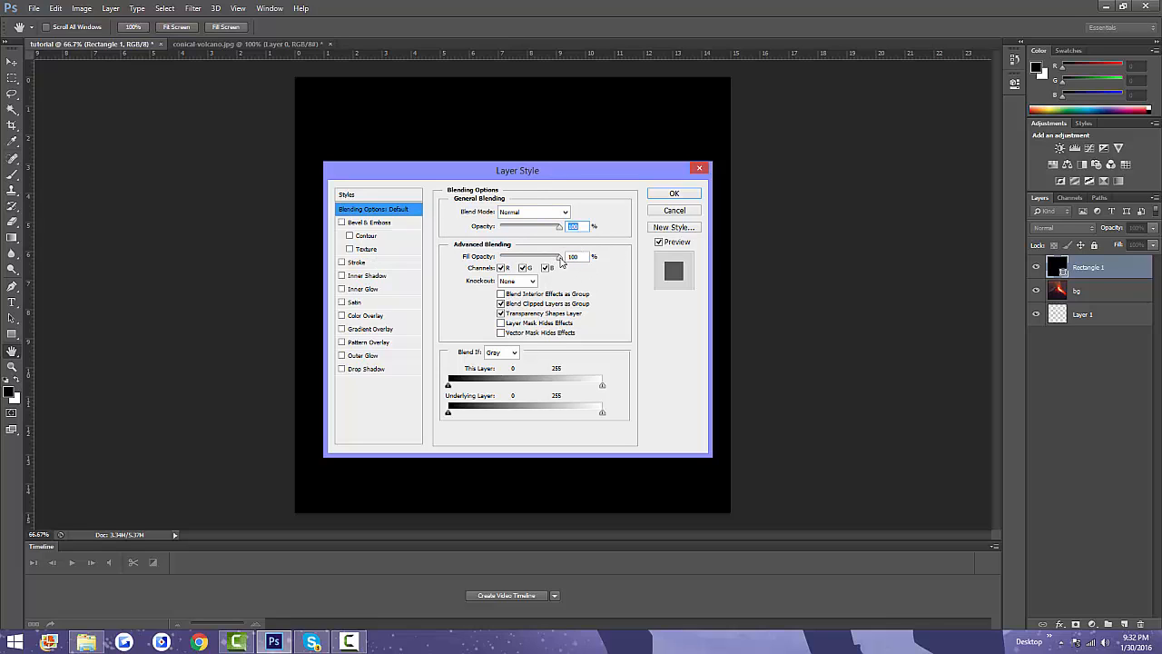
drag(560, 260, 494, 259)
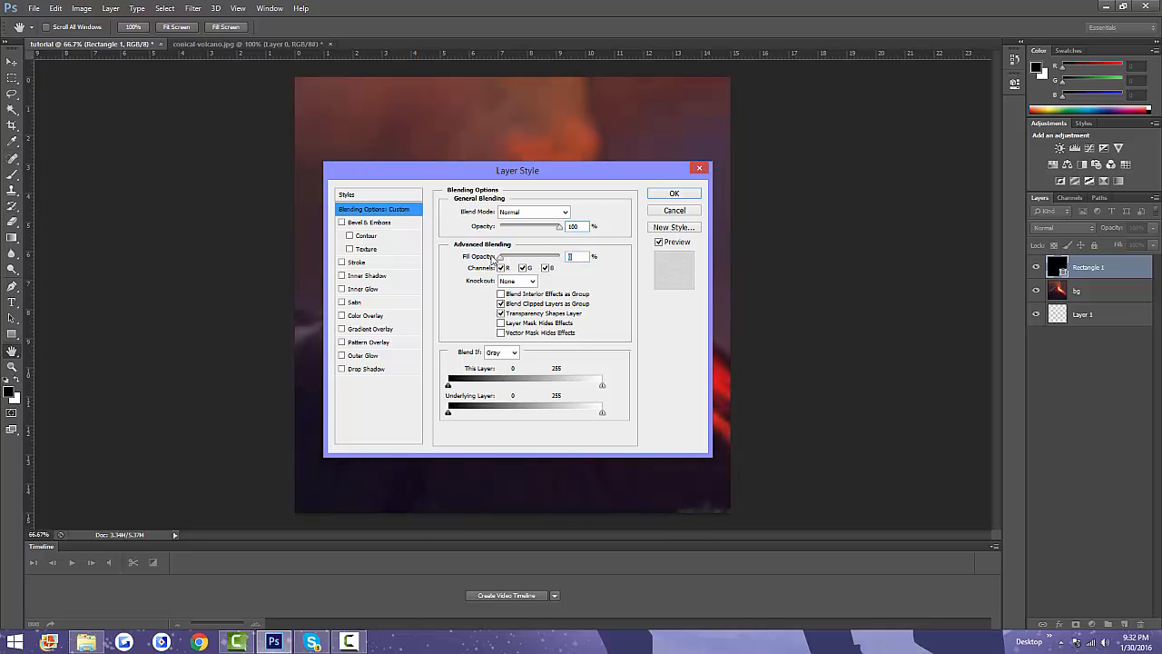
click(371, 264)
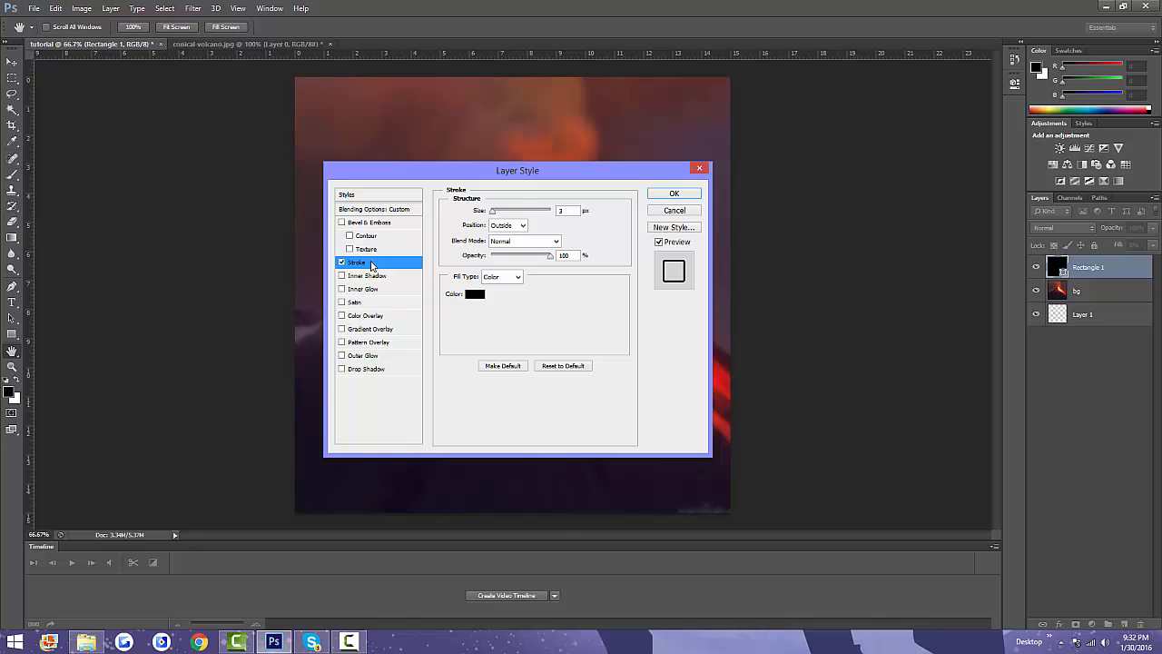
click(505, 225)
click(499, 247)
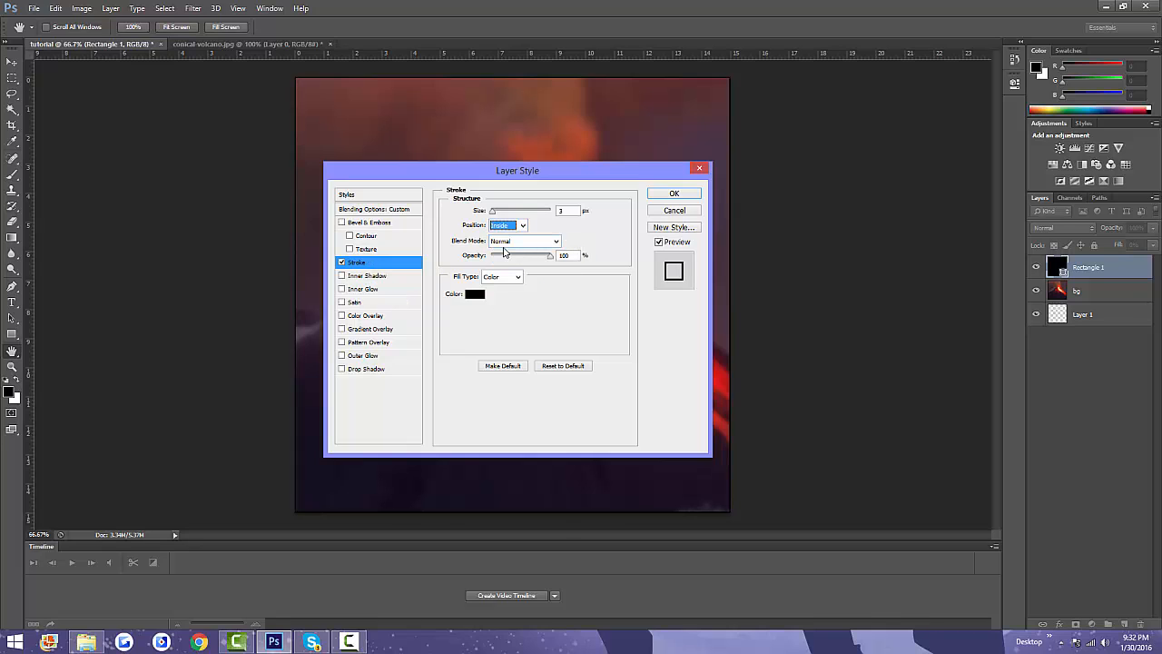
drag(493, 213, 501, 216)
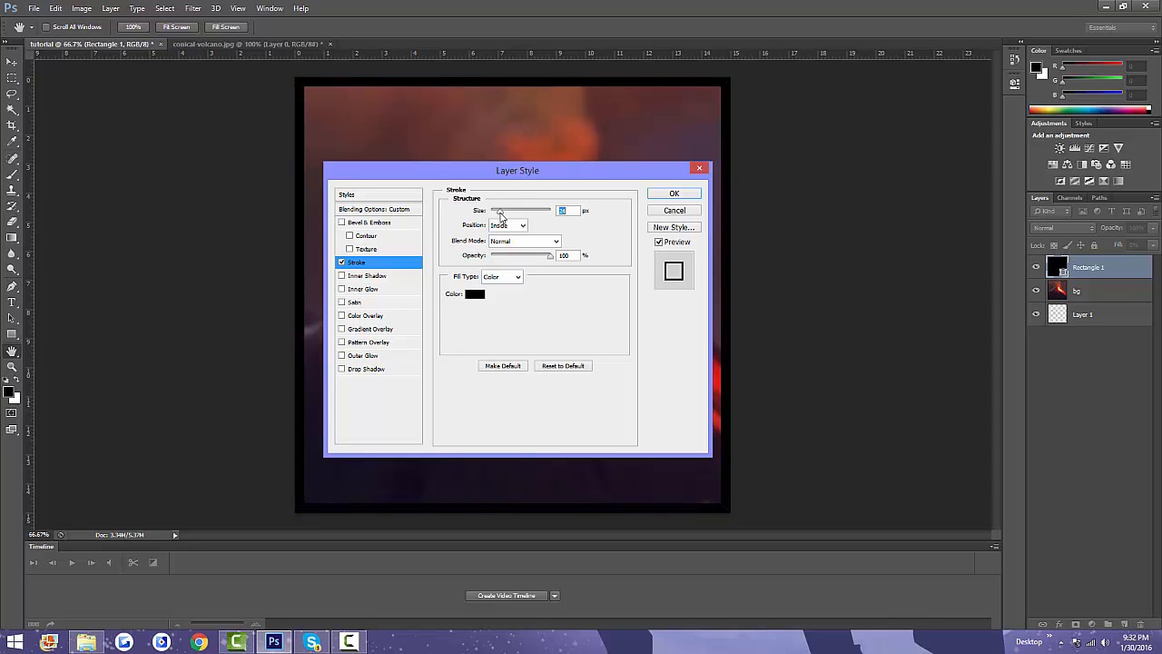
text(25)
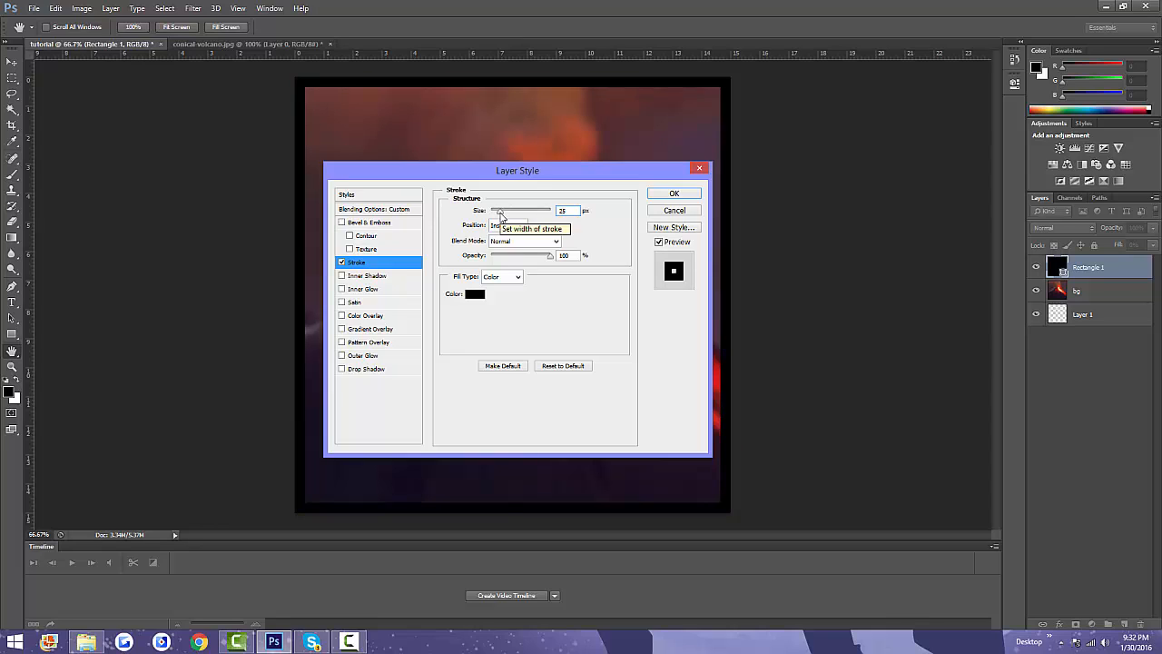
click(673, 194)
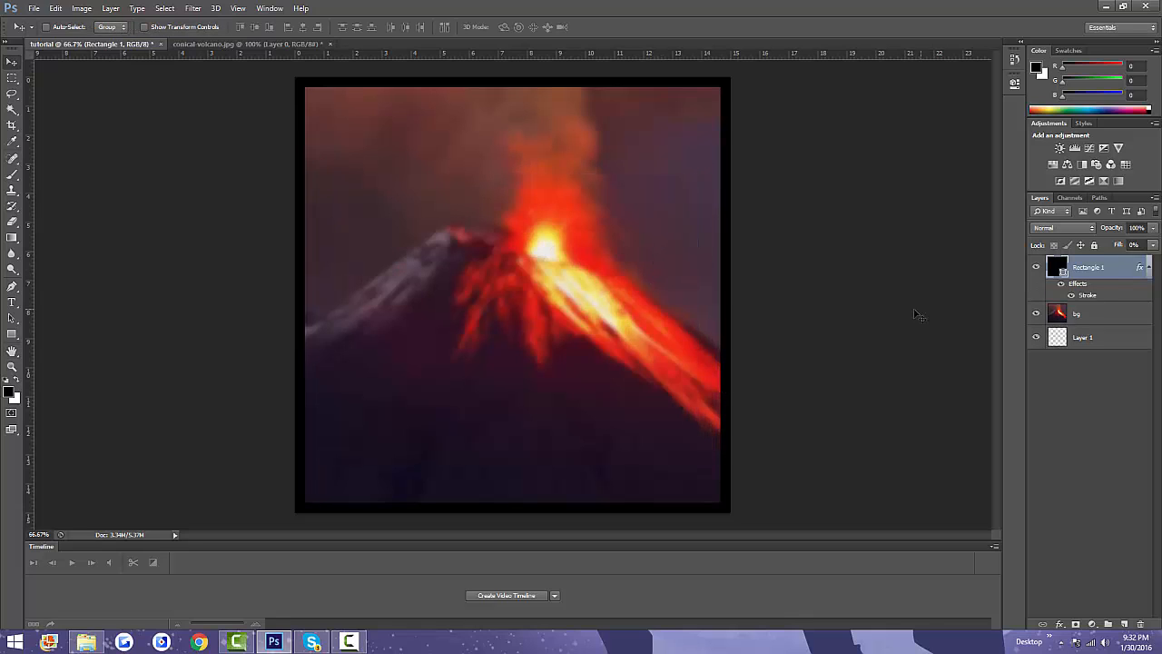
Step: Rasterize the rectangle's layer style and add a black drop shadow with 0 px distance, increased spread and a size of 51 px
right_click(1116, 267)
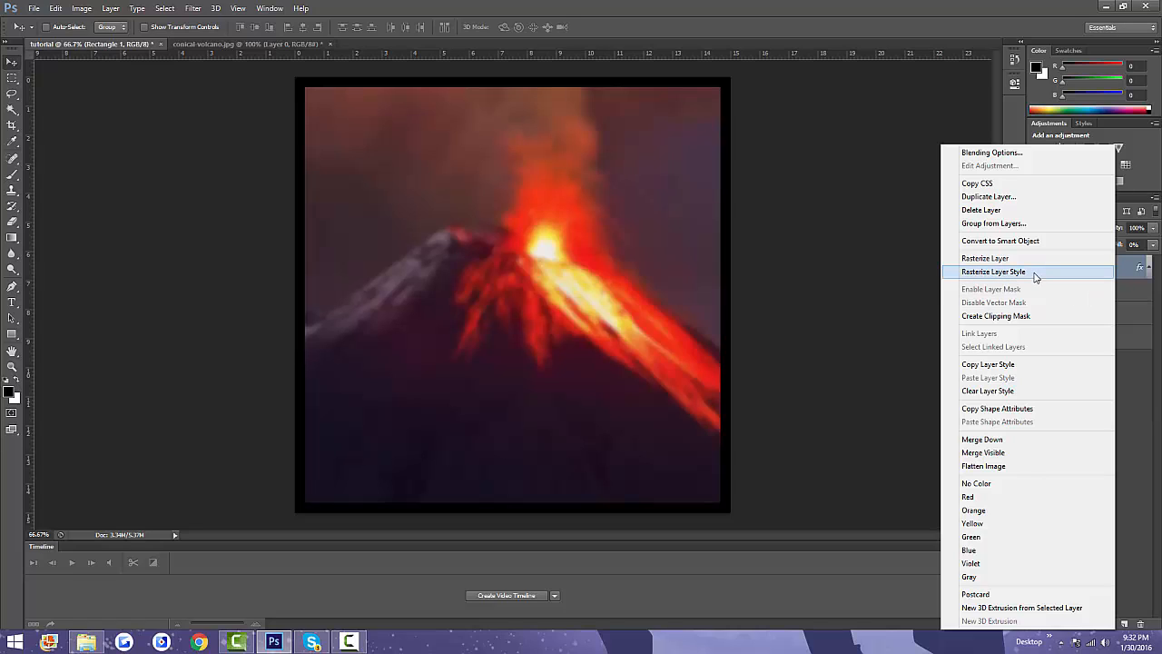
click(1036, 274)
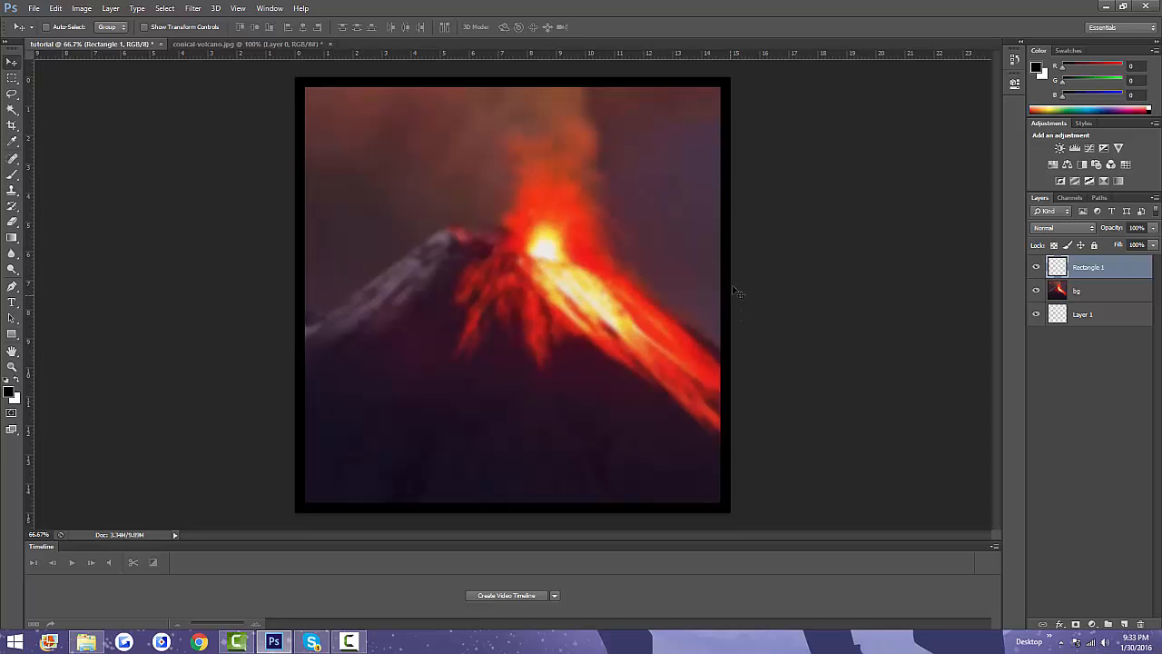
double_click(1146, 272)
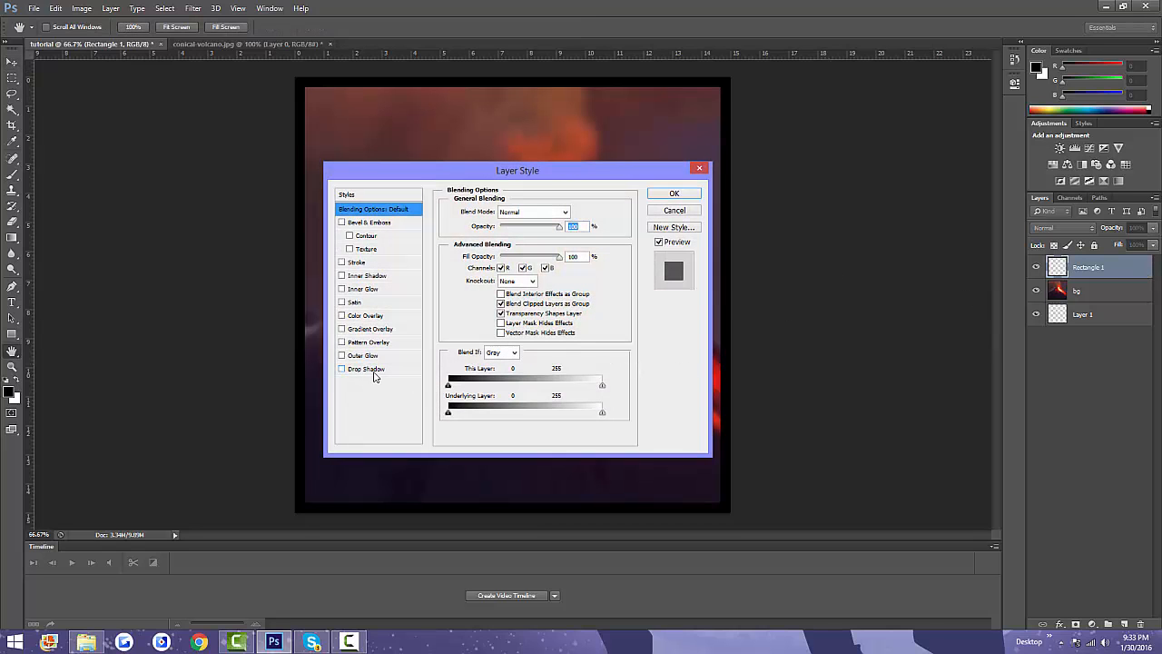
click(367, 369)
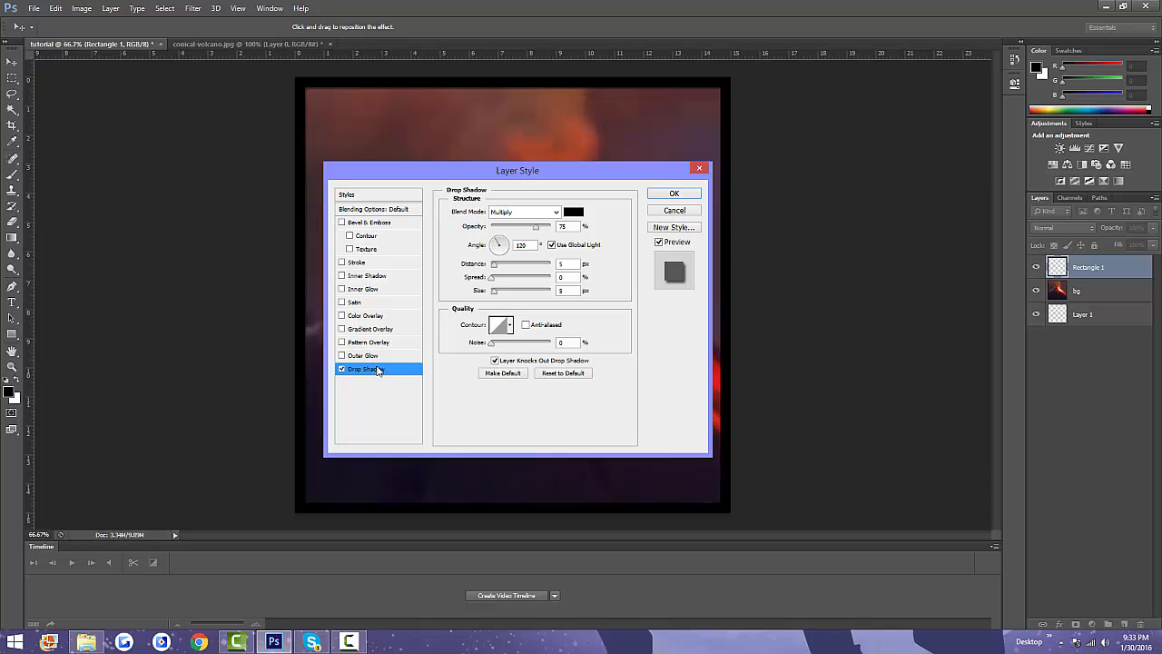
mouse_move(496, 266)
mouse_down()
mouse_move(501, 292)
mouse_move(497, 283)
mouse_move(547, 288)
mouse_move(509, 284)
mouse_up()
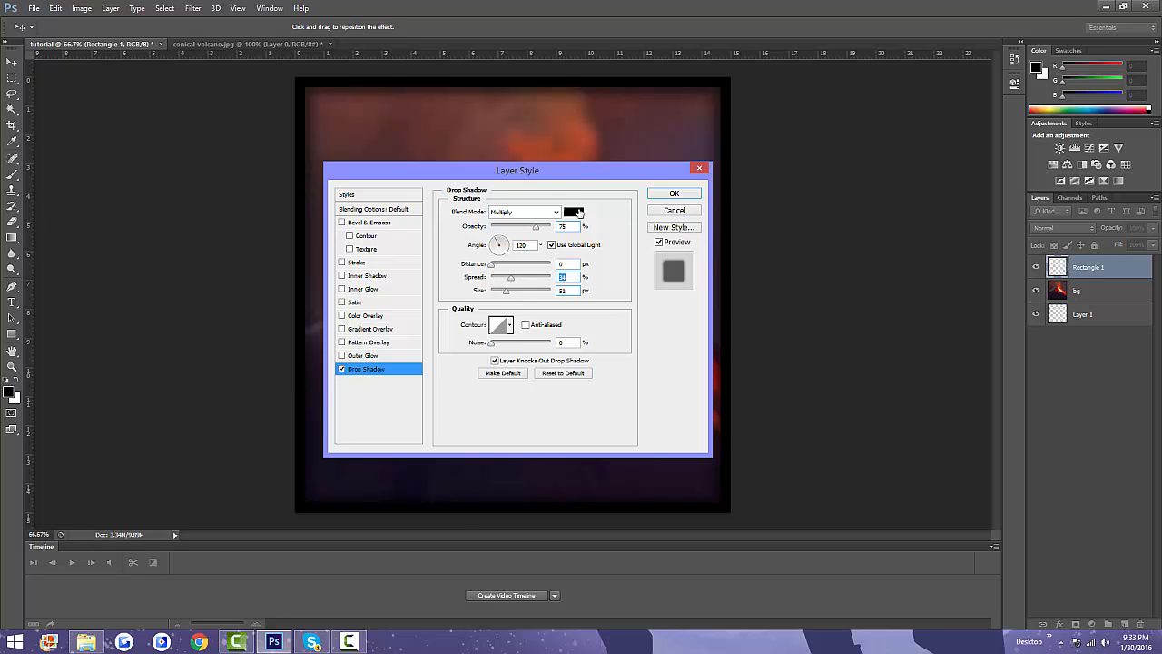
drag(573, 170, 703, 193)
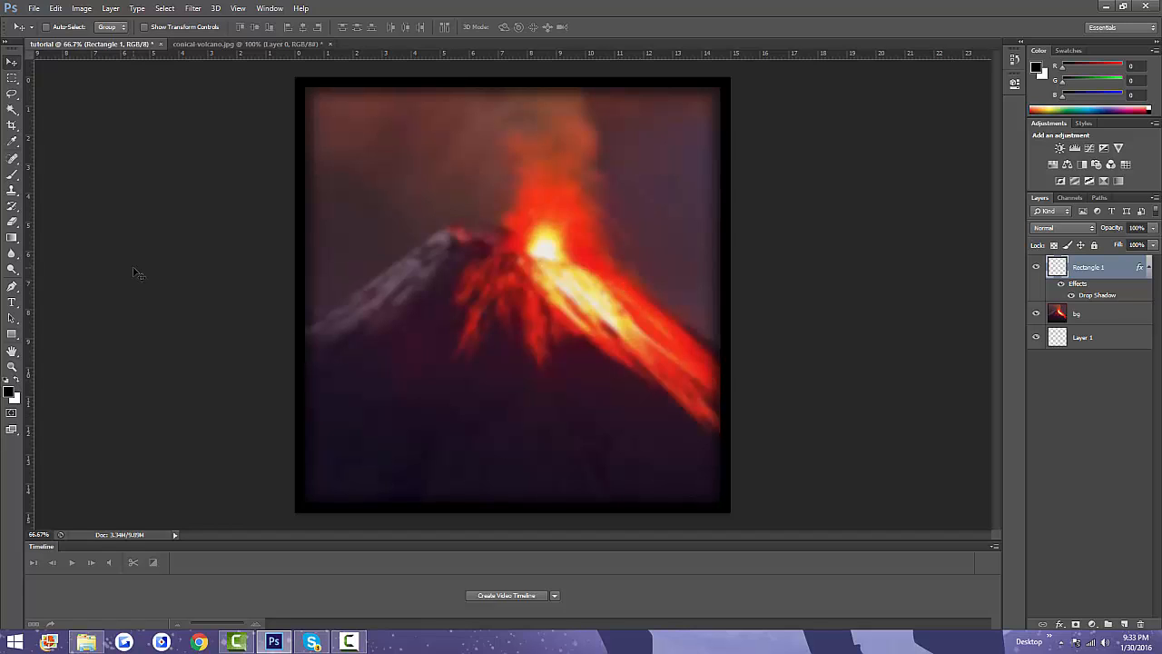
Step: Open the image Saitama 2.png from the Tutorial folder
click(40, 13)
click(45, 35)
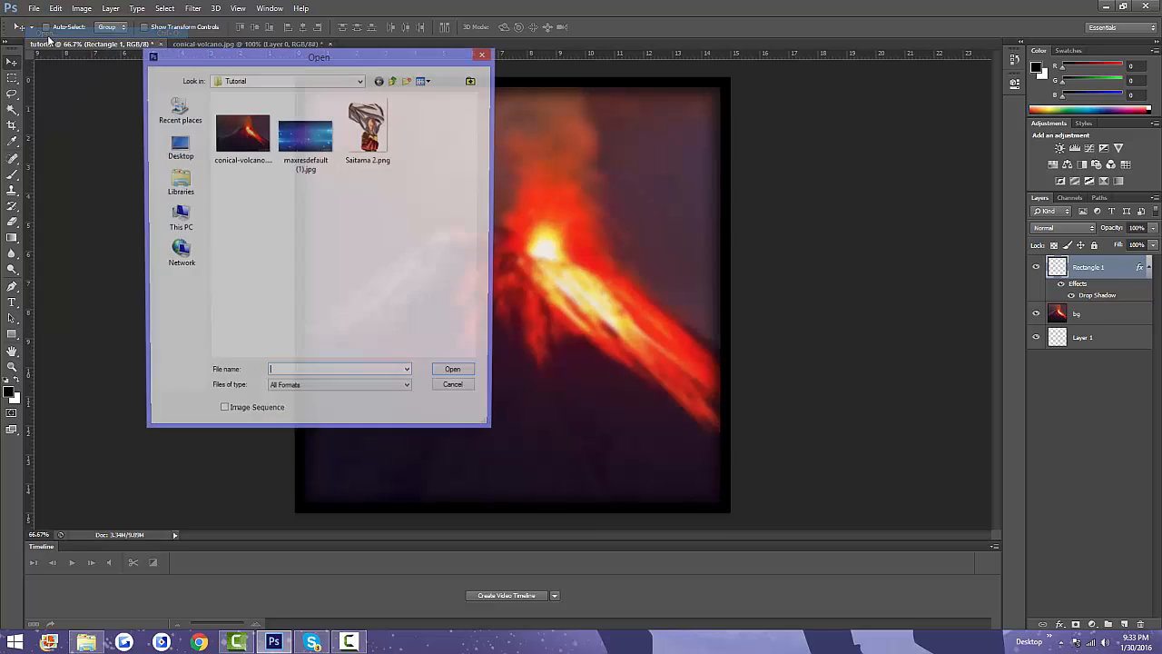
double_click(376, 152)
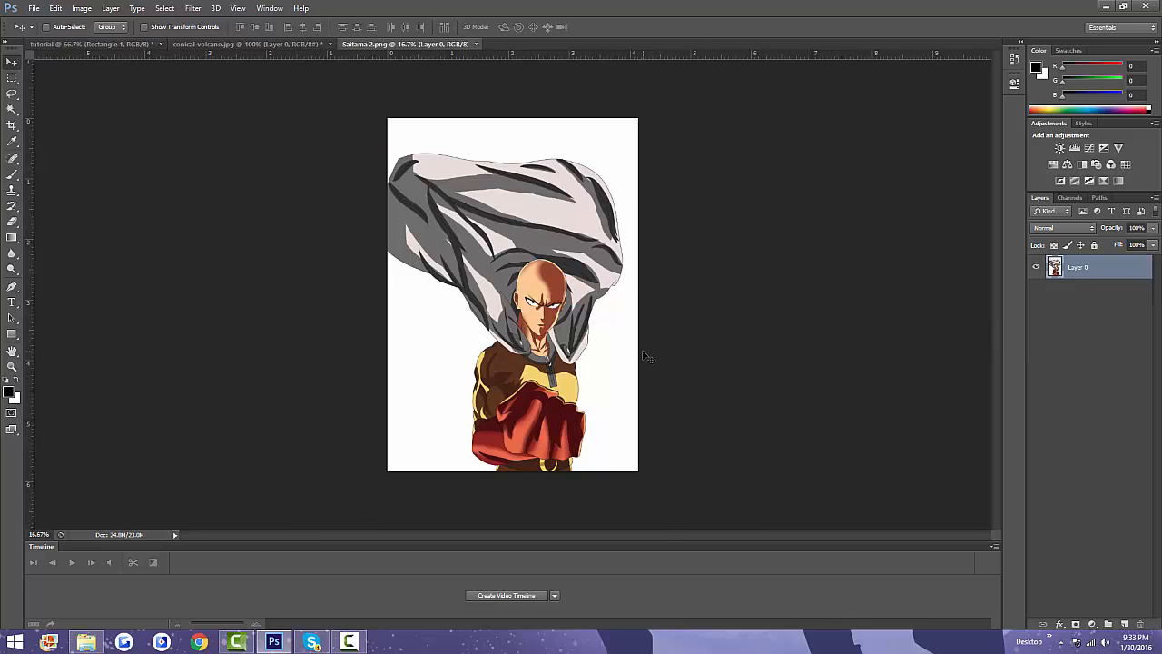
Step: Duplicate the character image's layer into the tutorial document under the name saitama
right_click(1071, 267)
click(960, 196)
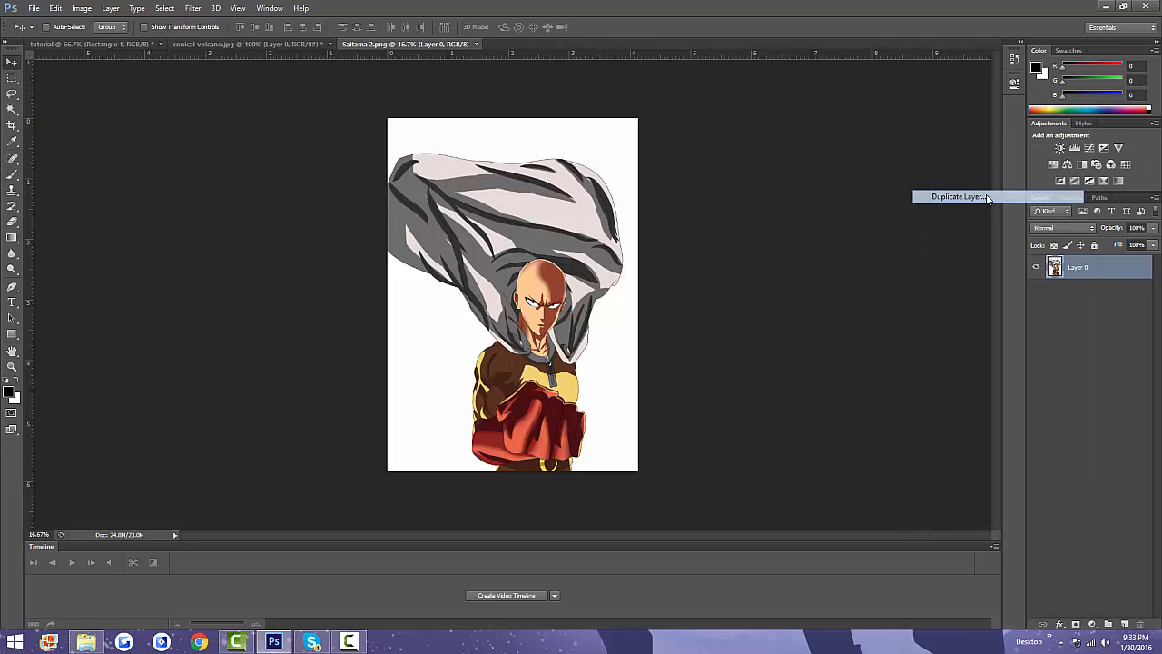
click(581, 243)
click(570, 257)
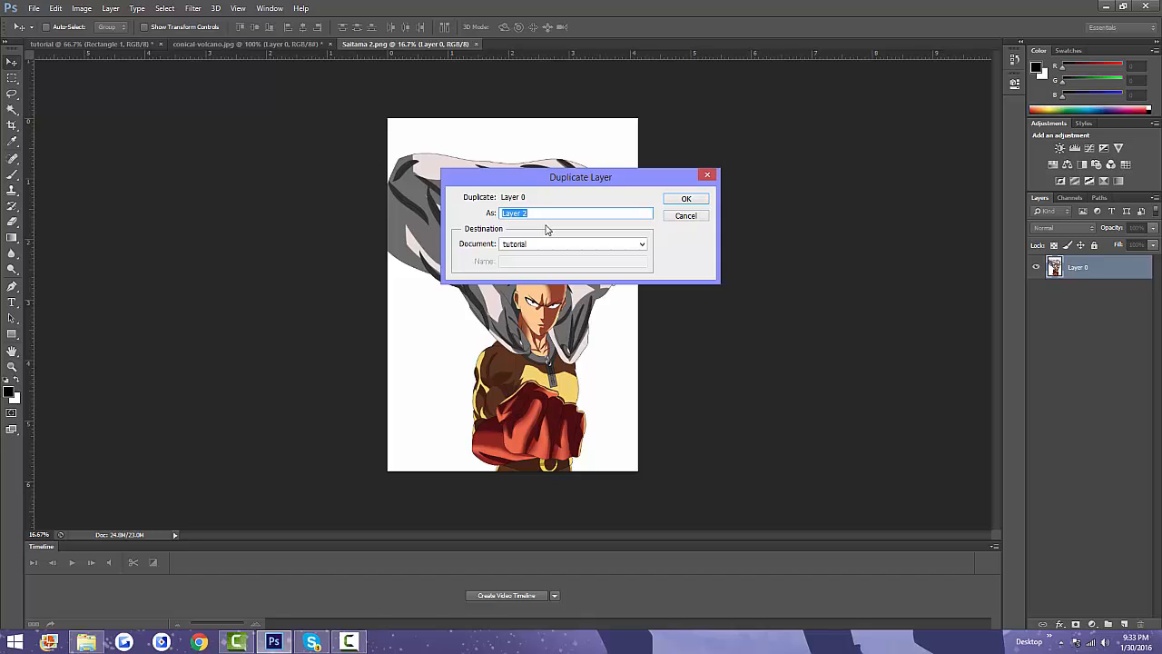
text(saitama)
key(Return)
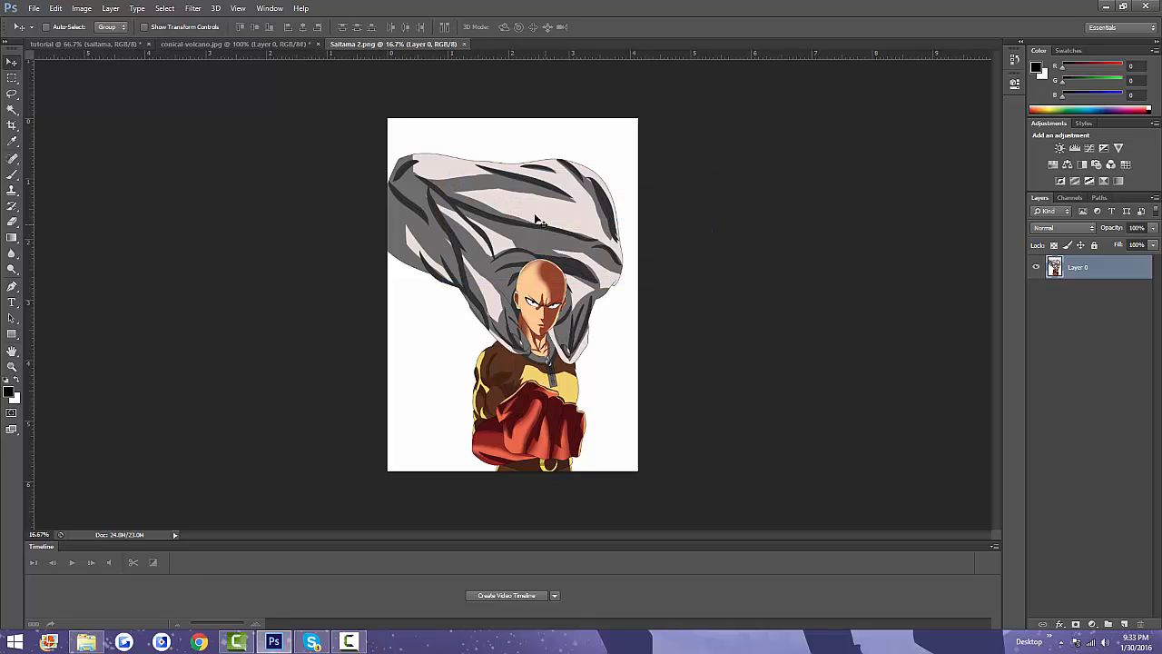
Step: In the tutorial document, scale the saitama layer to about 42% and move it so the head and cape fall within the canvas
click(90, 45)
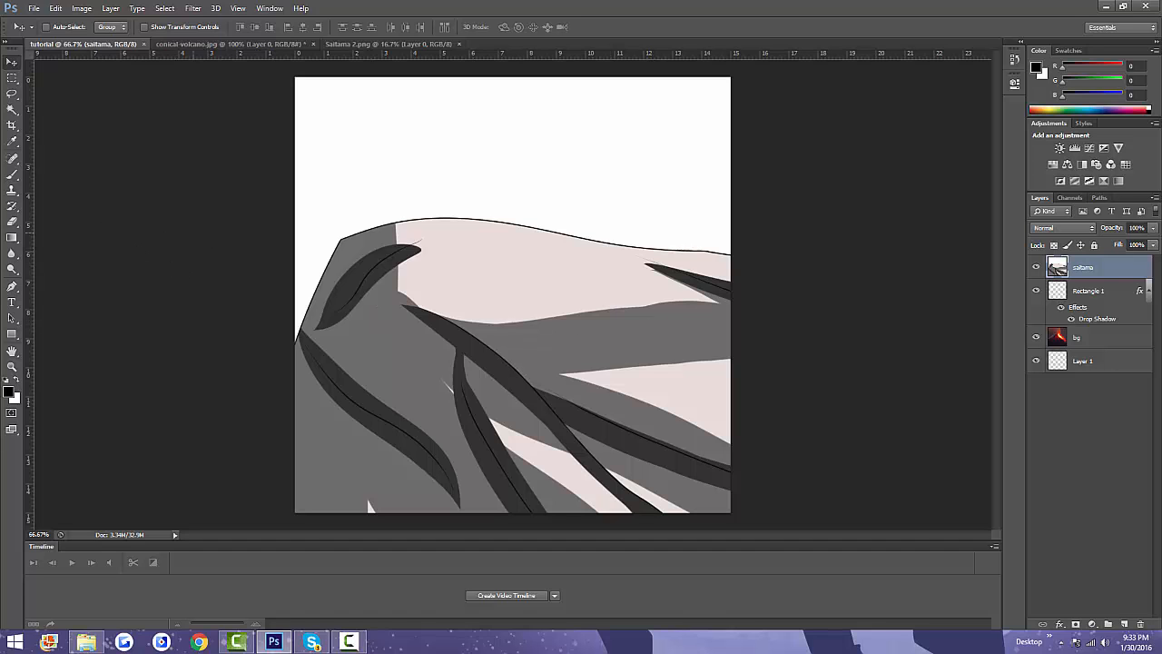
key(ctrl+t)
drag(295, 80, 514, 384)
drag(641, 408, 417, 195)
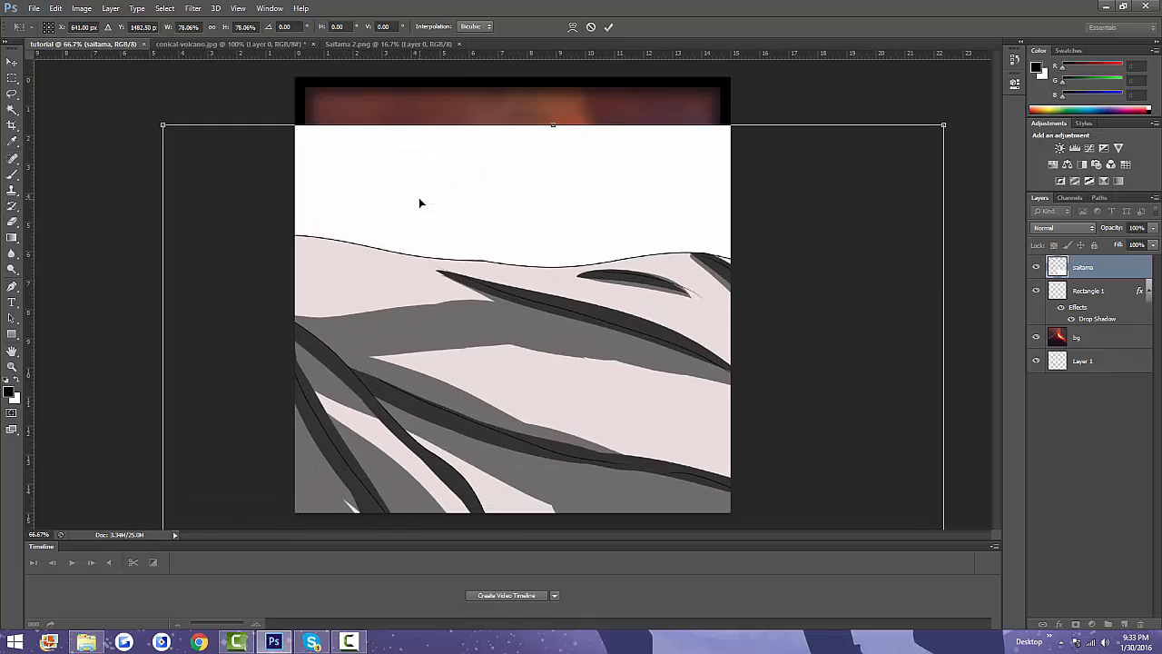
drag(167, 122, 432, 188)
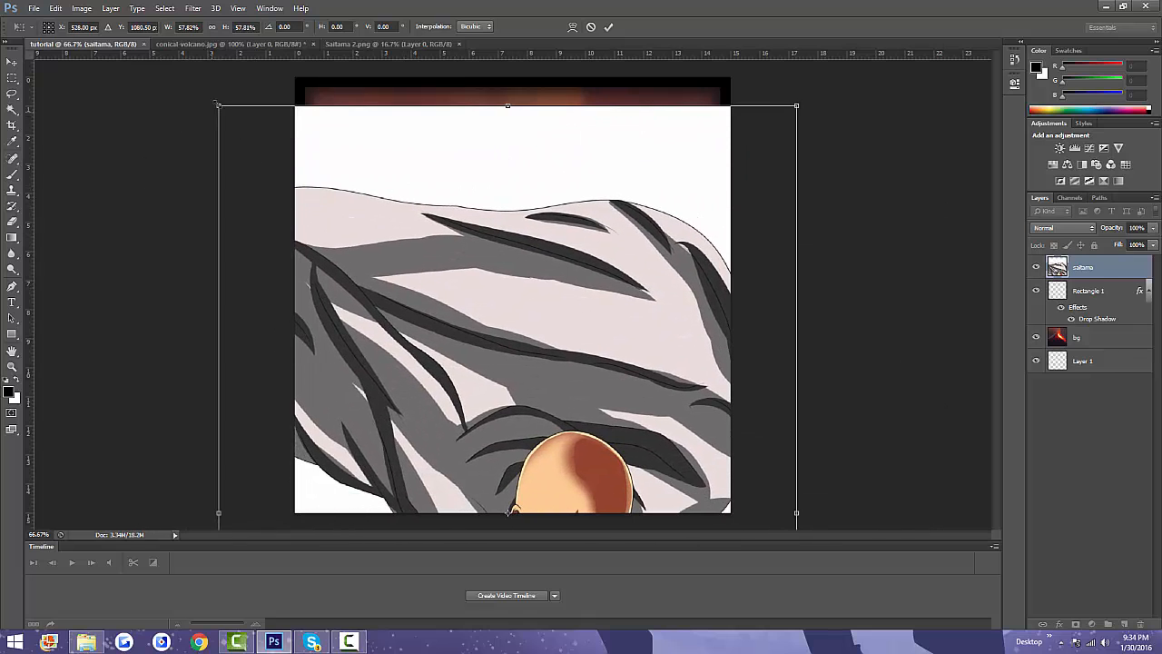
drag(217, 104, 471, 292)
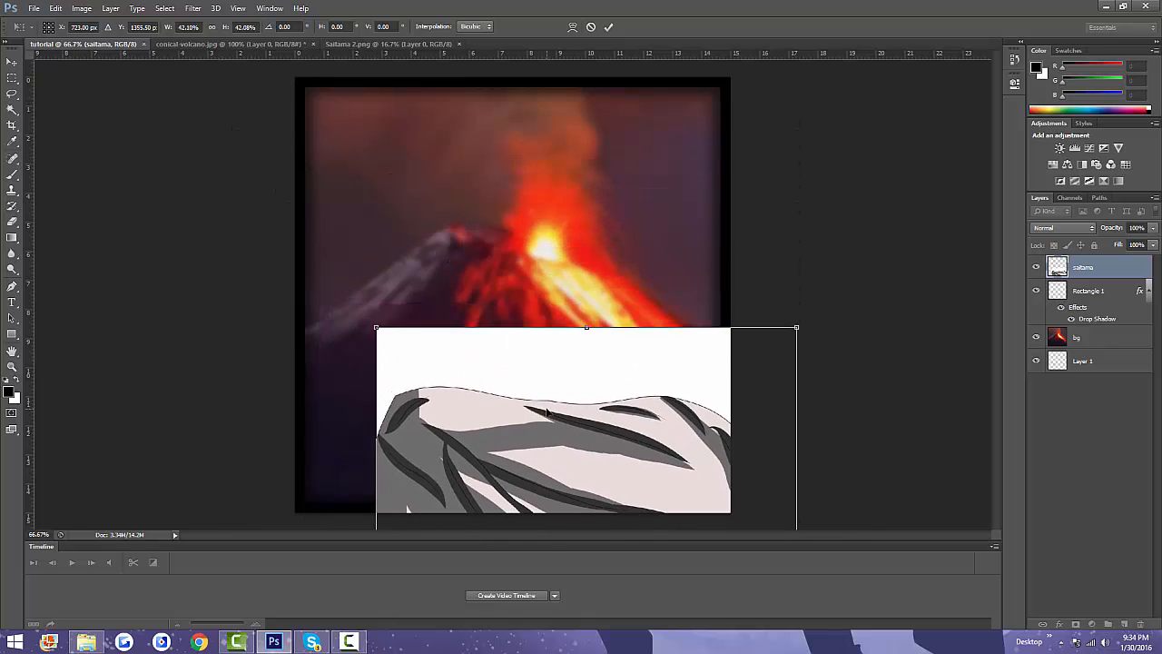
drag(538, 398, 480, 156)
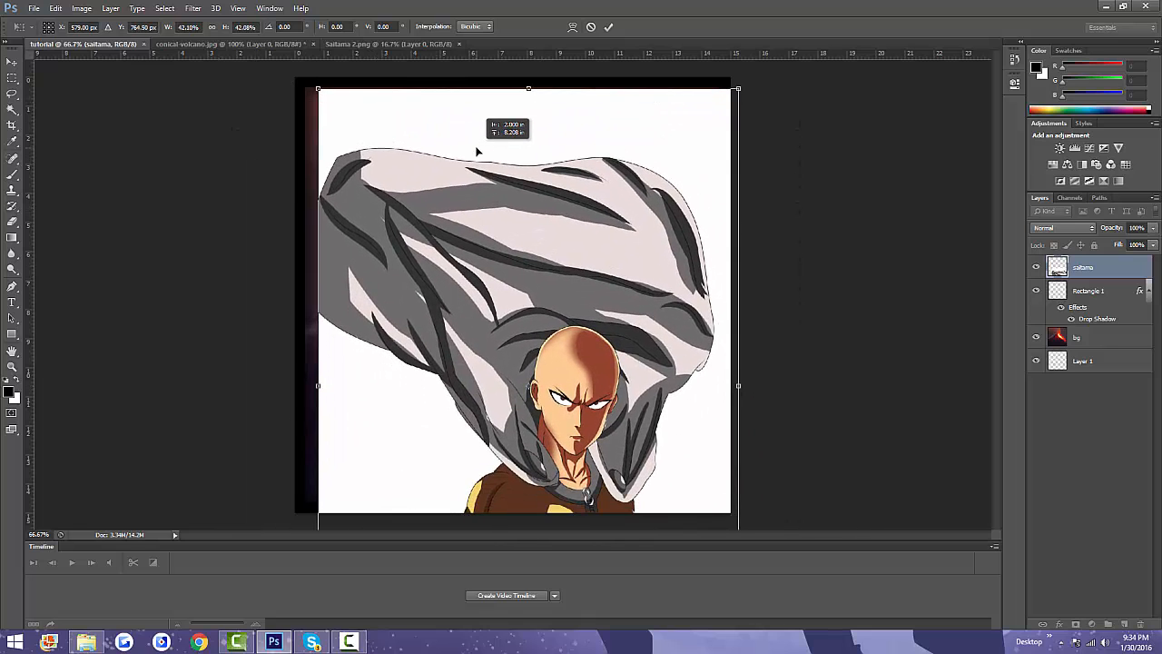
key(Return)
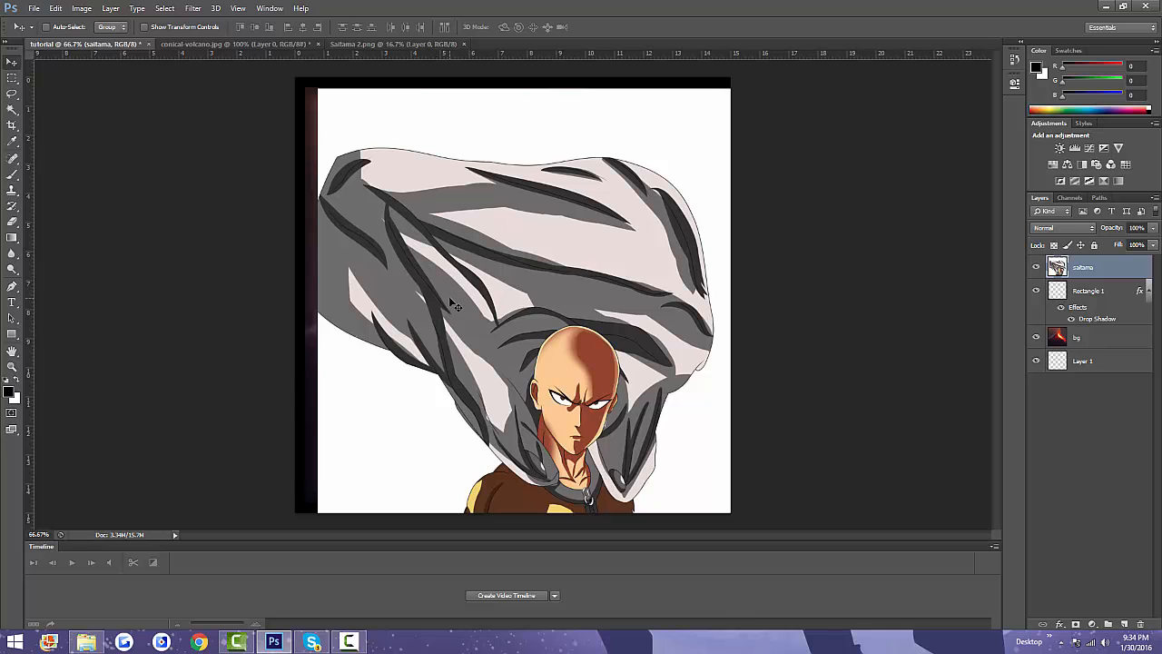
Step: Scale the saitama layer down to about 79% of its current size and move it up near the frame's upper edge
key(ctrl+t)
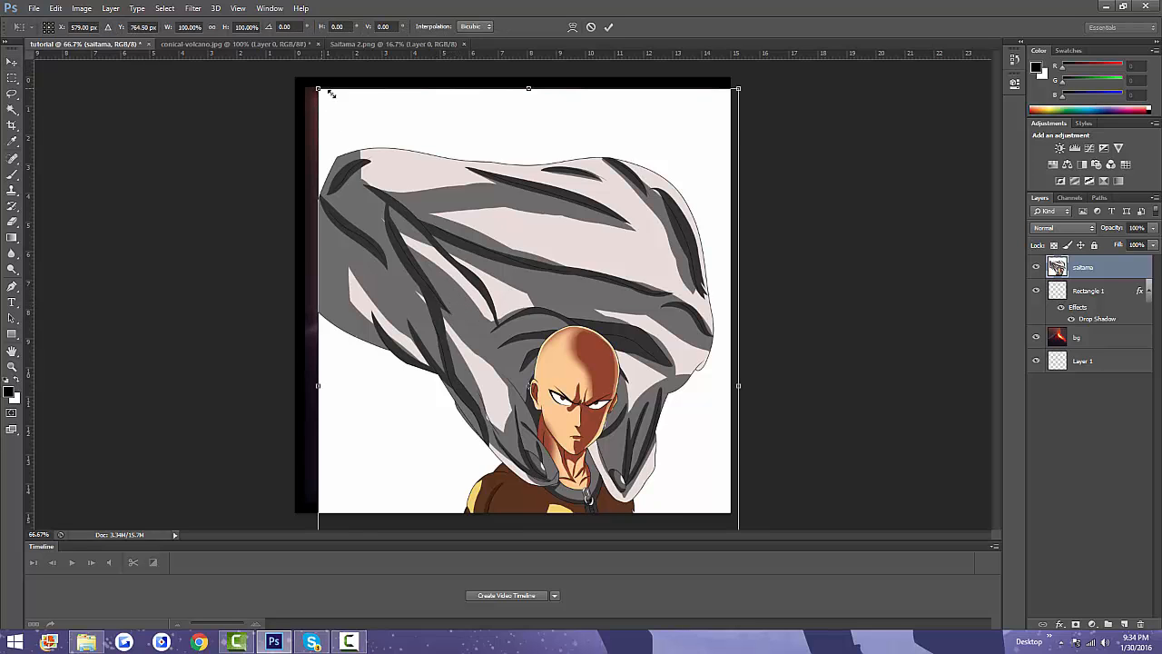
drag(329, 94, 409, 214)
drag(527, 342, 462, 227)
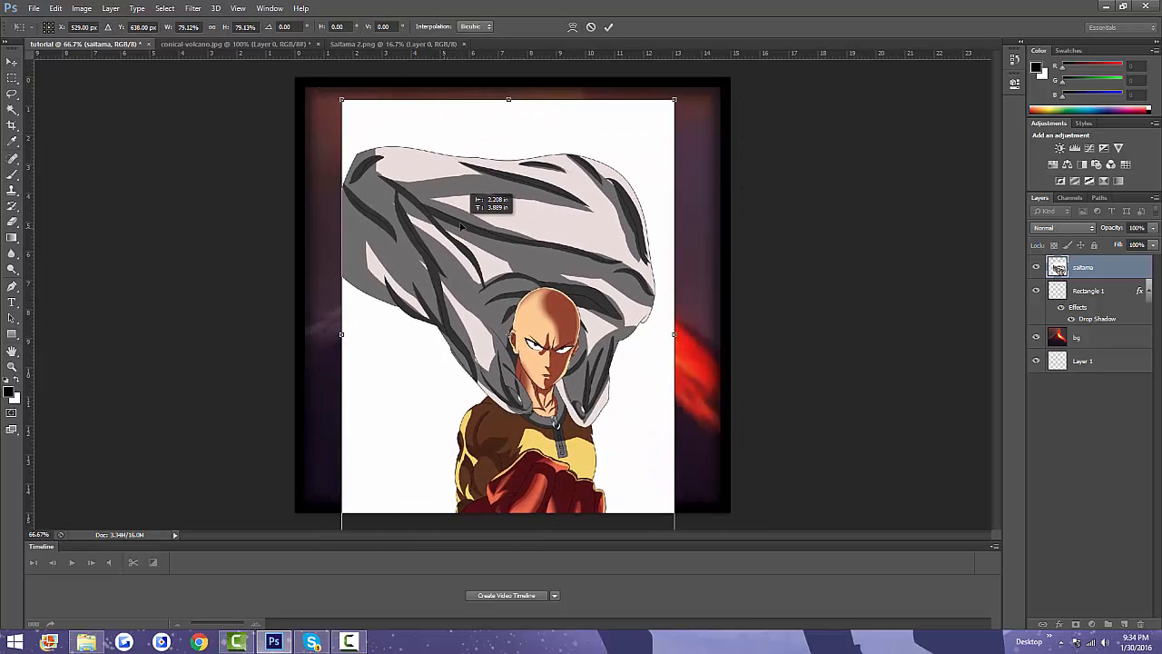
key(Return)
mouse_move(516, 379)
mouse_down()
mouse_move(513, 358)
mouse_move(513, 370)
mouse_up()
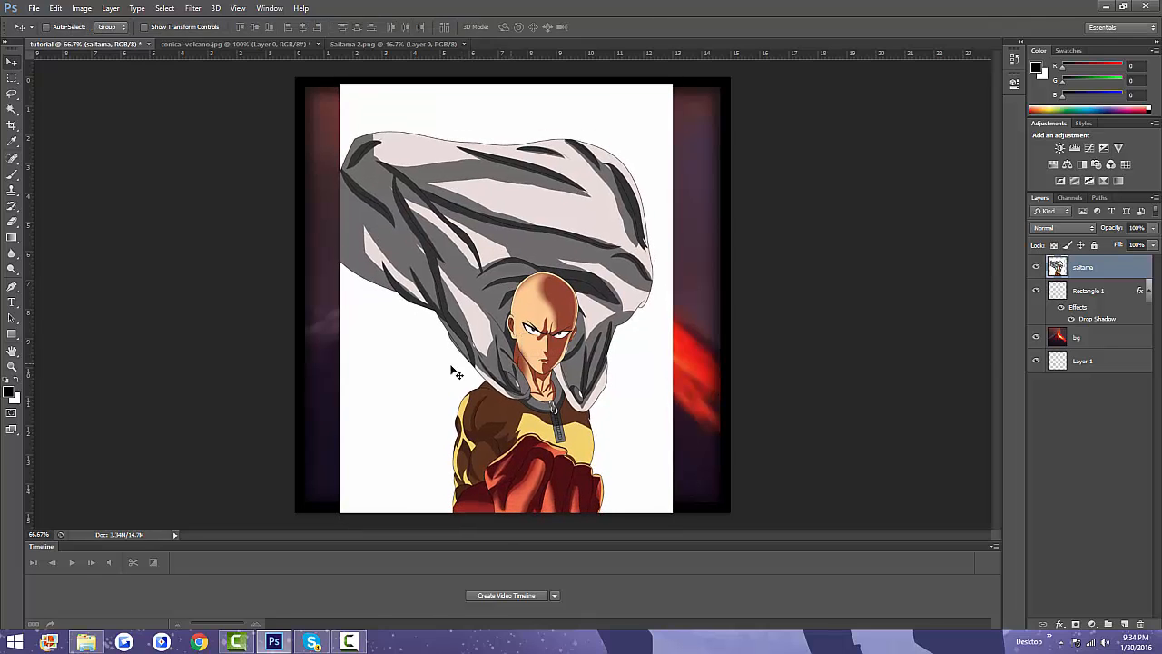
Step: Select and delete the white background areas on both sides of the character with the Magic Wand, then deselect
click(13, 110)
click(376, 395)
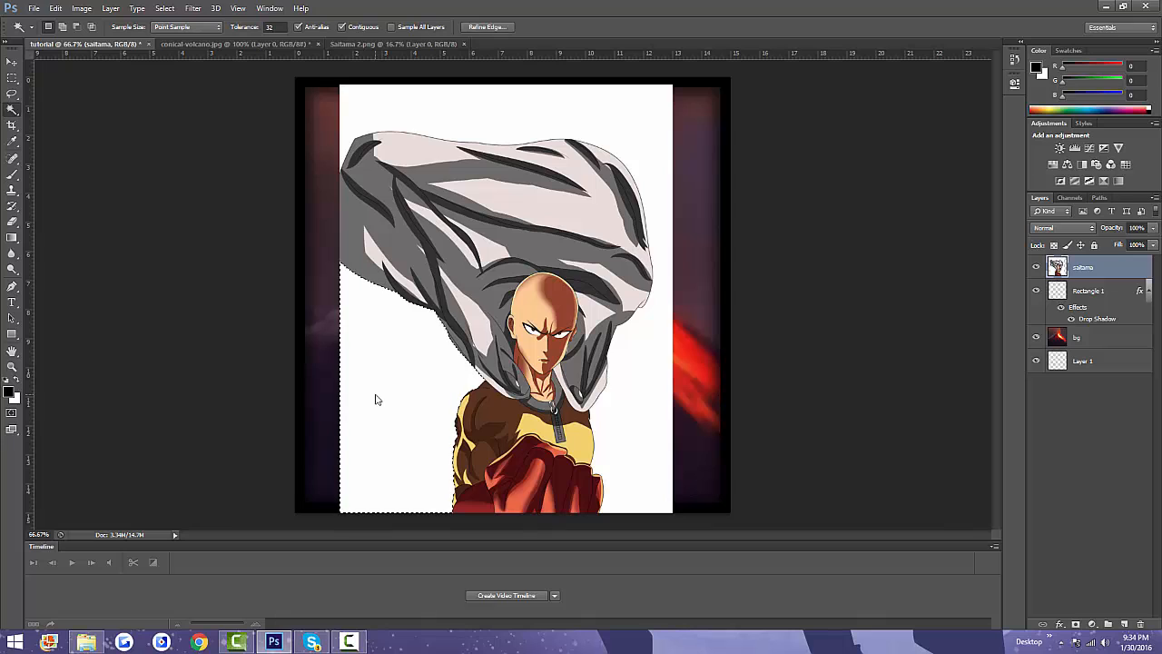
key(Delete)
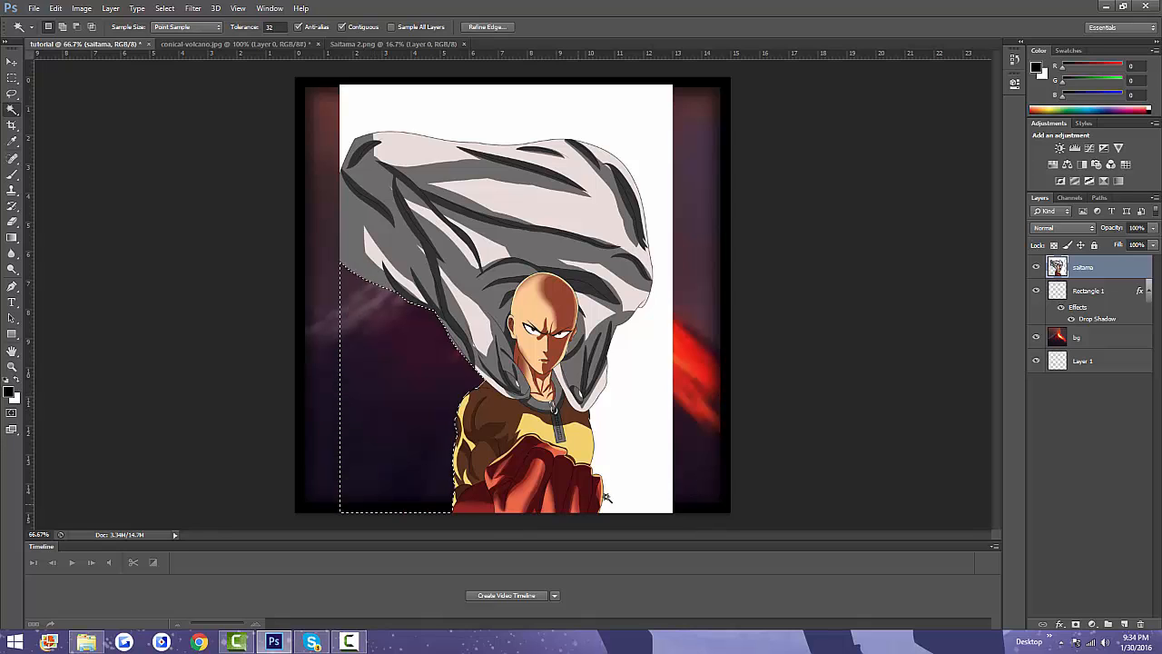
click(637, 419)
key(Delete)
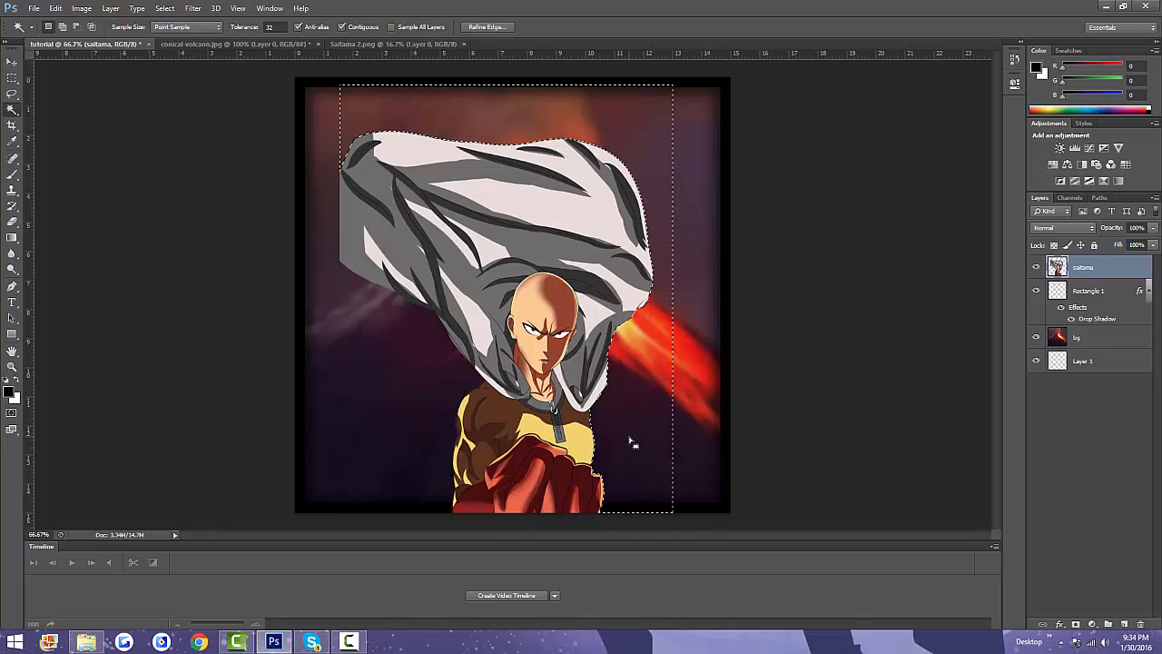
click(11, 60)
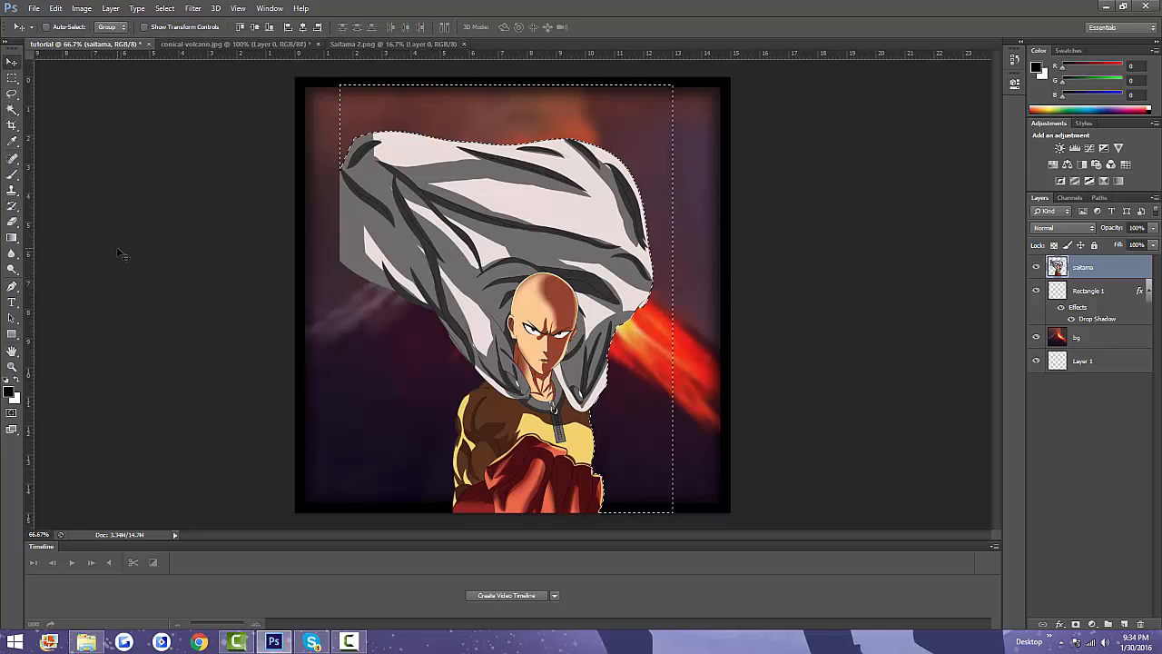
key(ctrl+d)
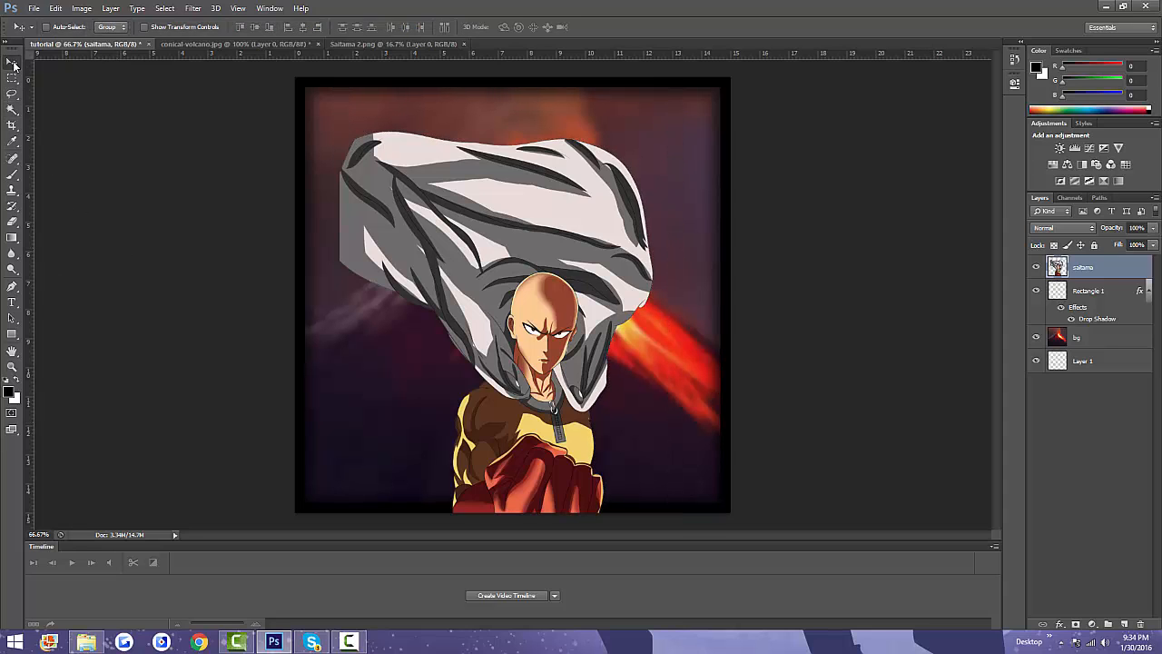
Step: Move the saitama layer up until the belt shows, and delete the leftover white strips on both sides of the waist
drag(563, 472, 563, 386)
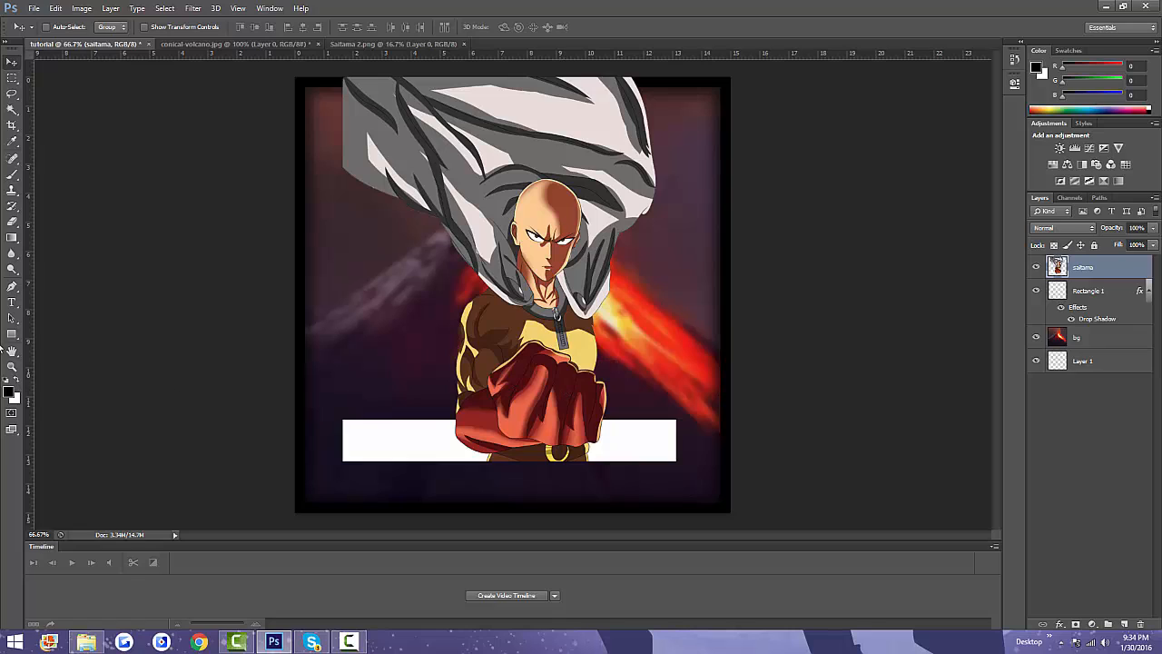
click(12, 108)
click(391, 456)
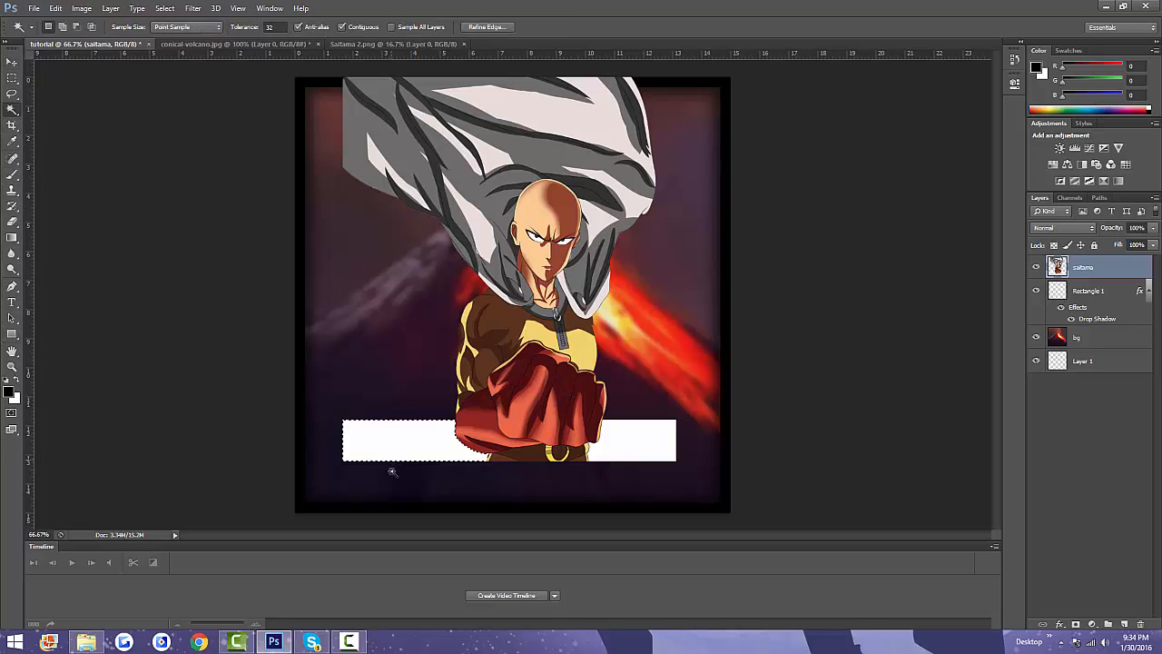
key(Delete)
click(643, 454)
key(Delete)
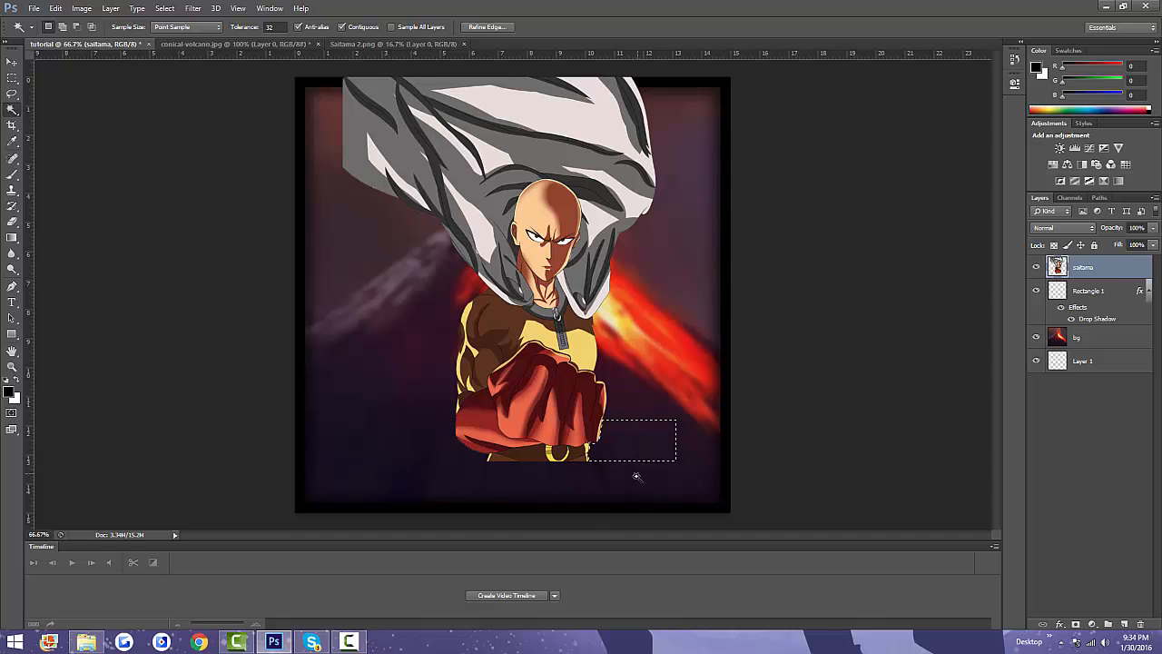
Step: Clear the selection and move the saitama layer down and slightly left until the waist meets the frame's lower edge
key(ctrl+d)
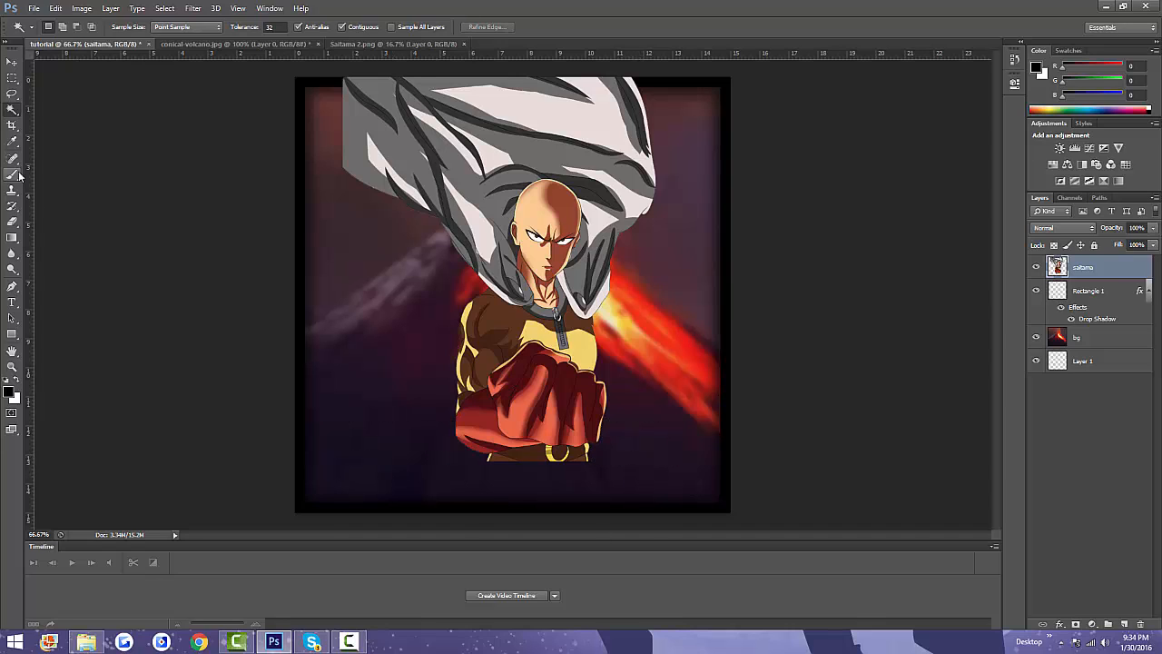
click(12, 61)
drag(562, 333, 534, 382)
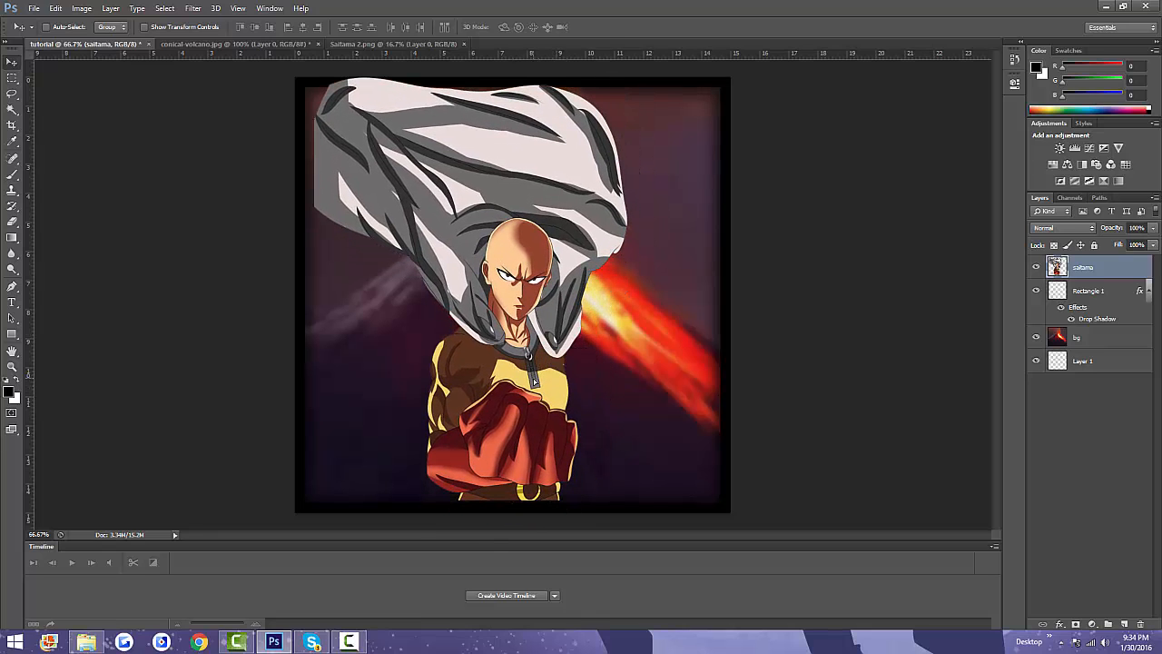
Step: Scale the saitama layer up to about 158% and move it so the face is near the canvas centre and the fist reaches the lower edge
key(ctrl+t)
drag(627, 497, 764, 653)
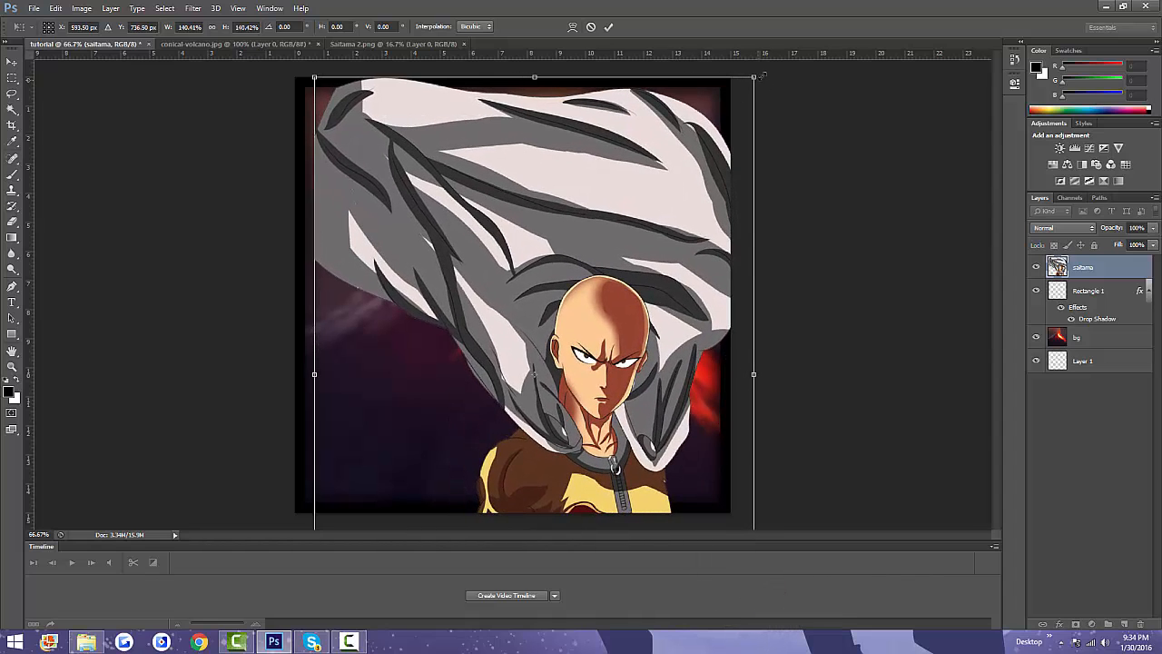
drag(761, 76, 815, 1)
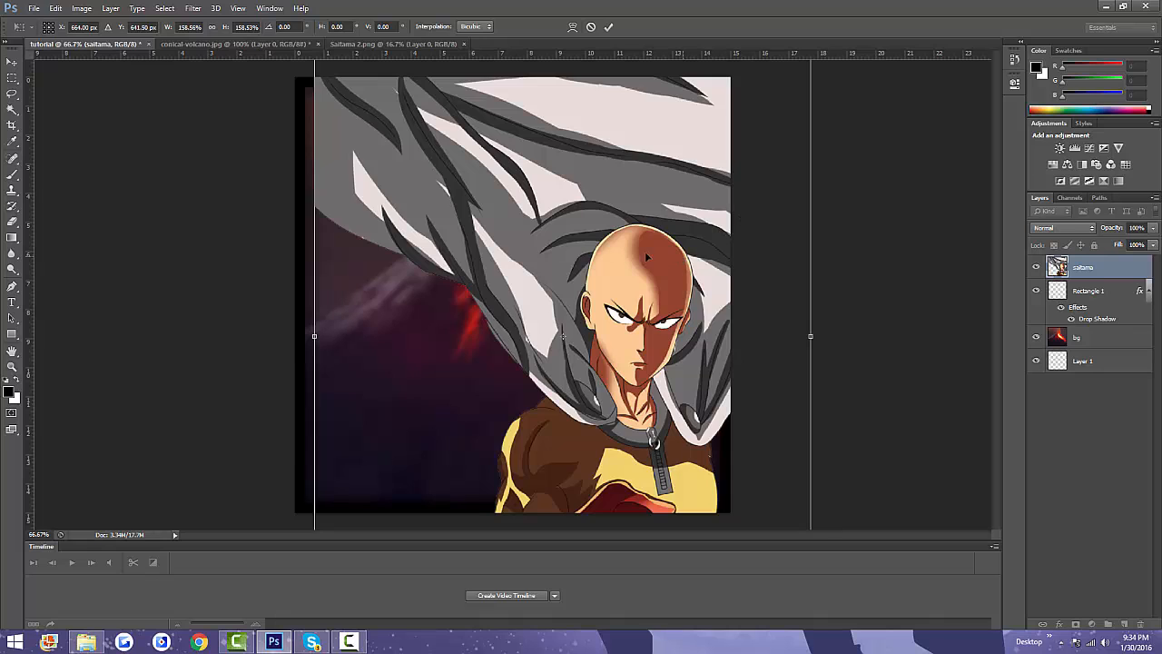
drag(647, 257, 580, 208)
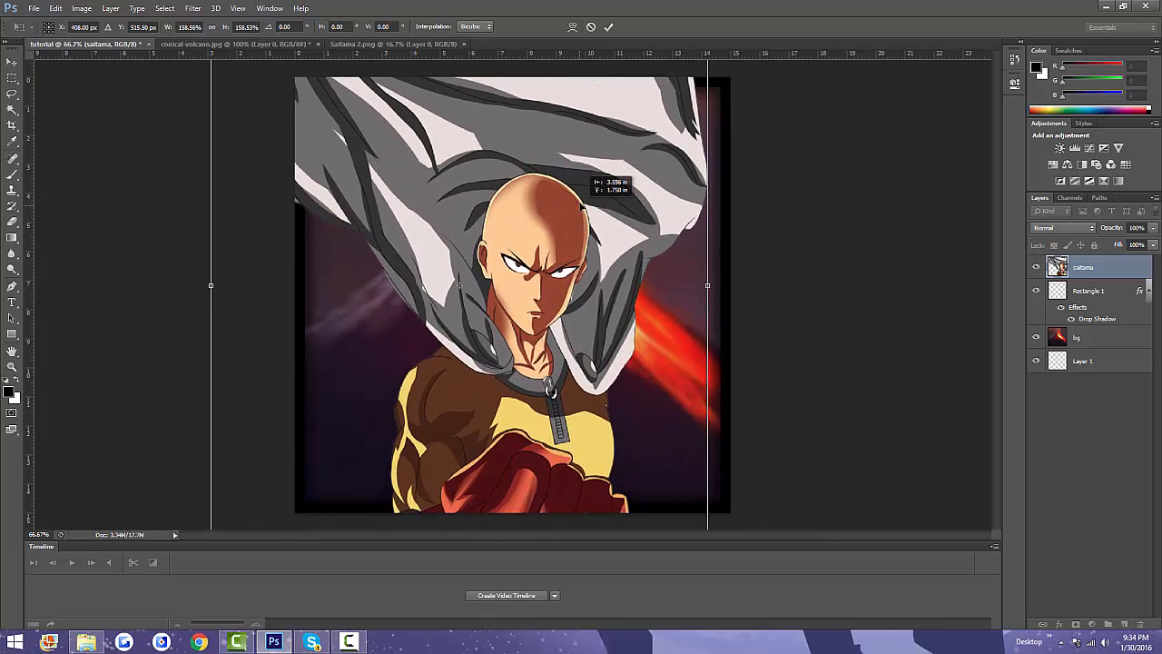
key(Return)
drag(585, 273, 575, 273)
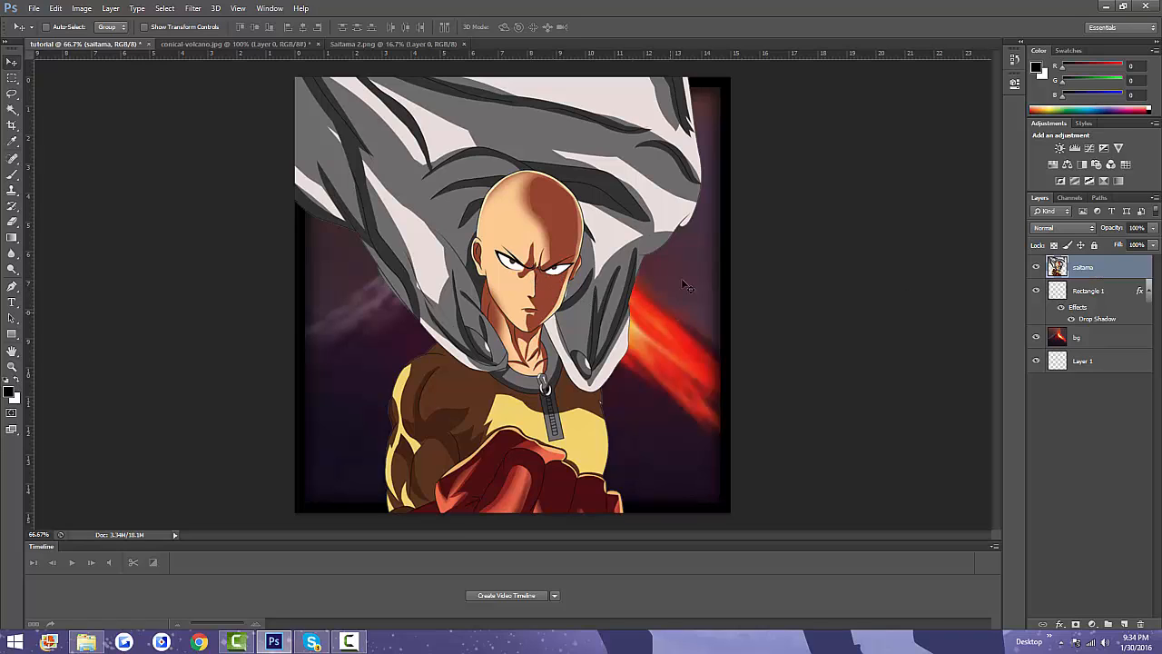
click(12, 110)
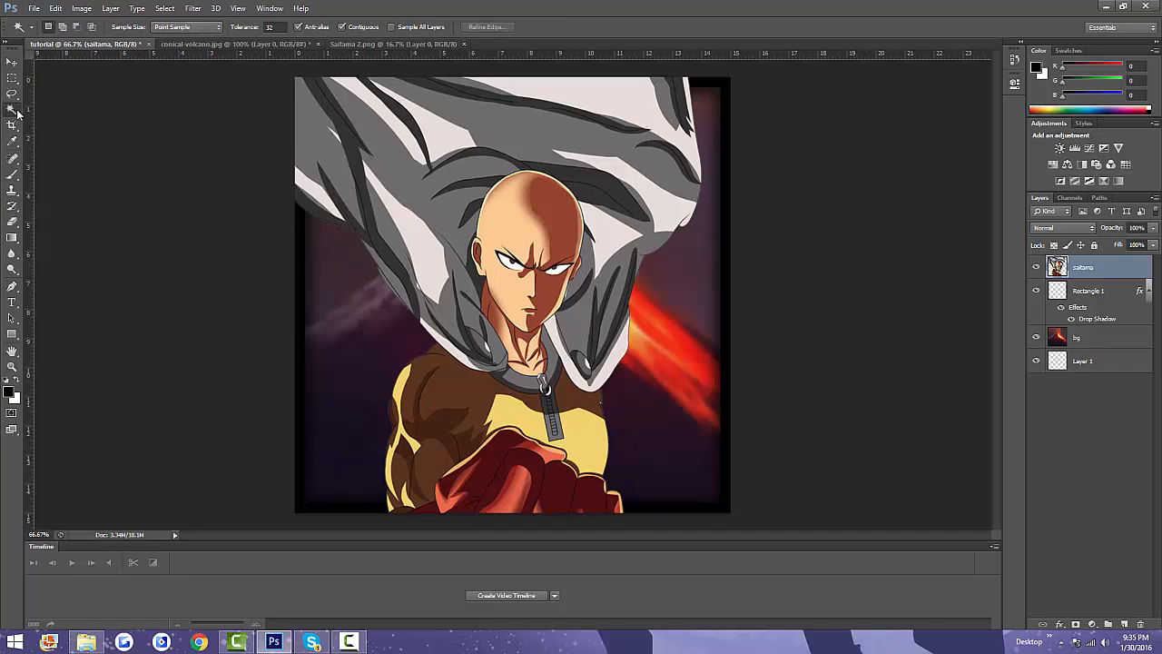
right_click(19, 113)
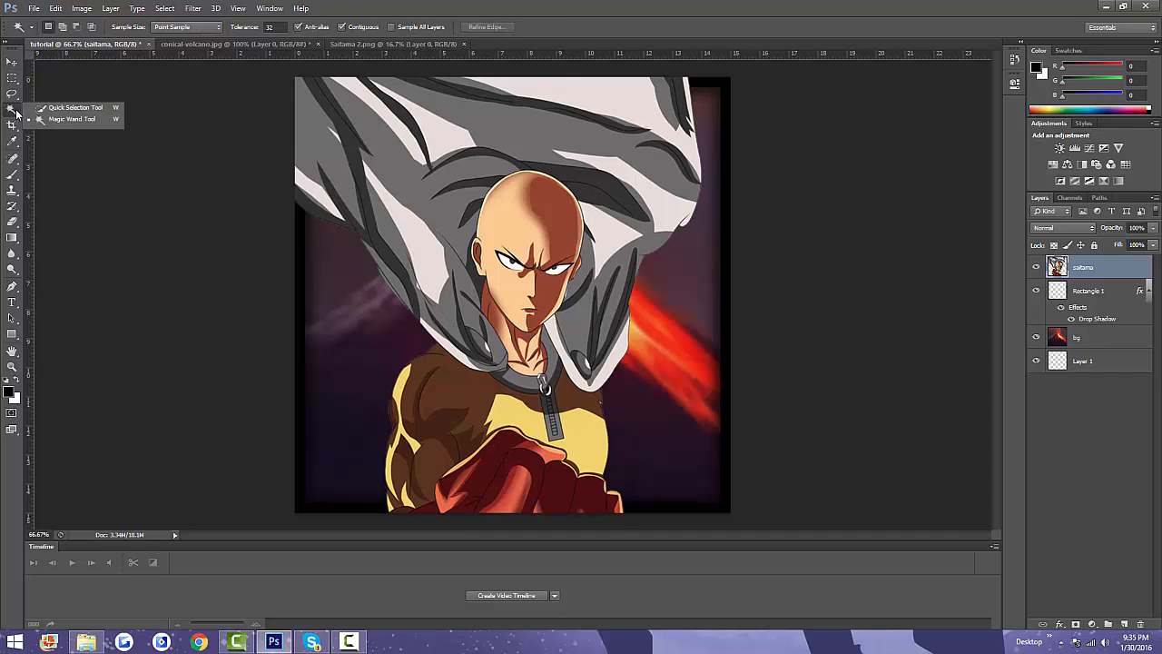
click(17, 113)
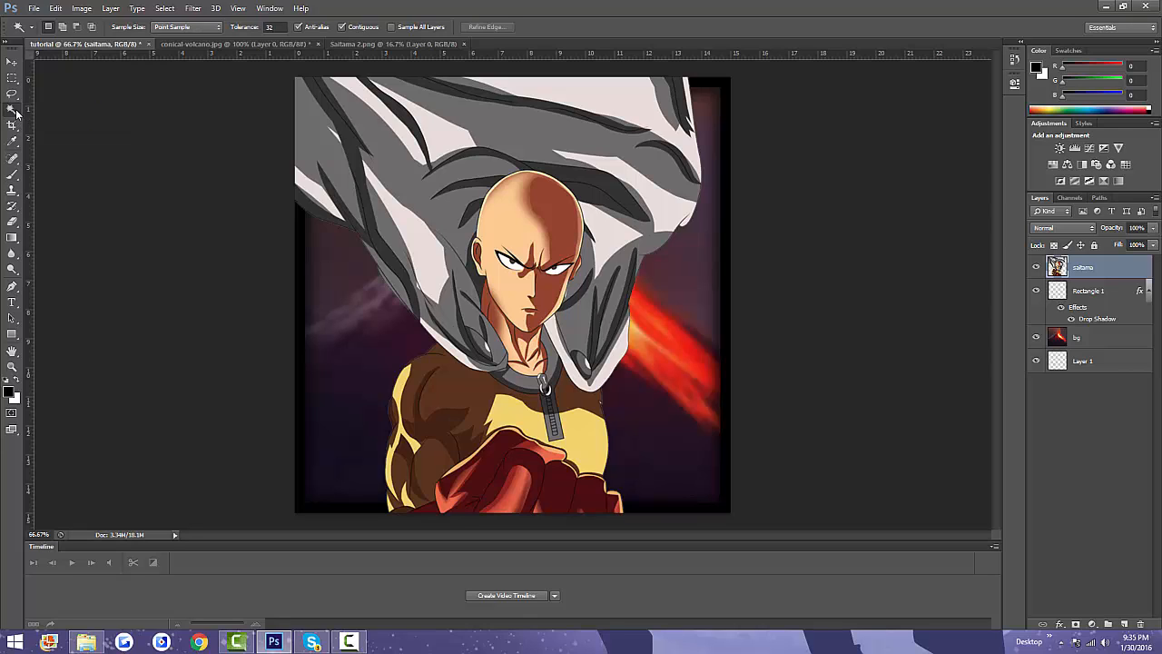
right_click(17, 113)
click(16, 114)
click(12, 286)
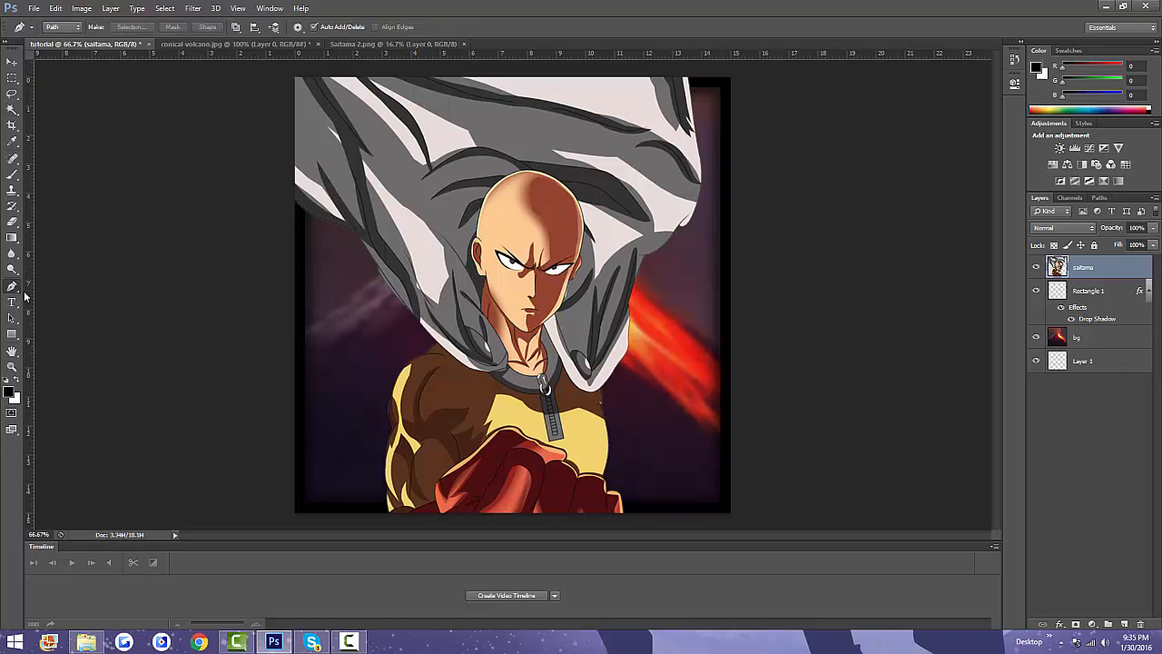
click(10, 110)
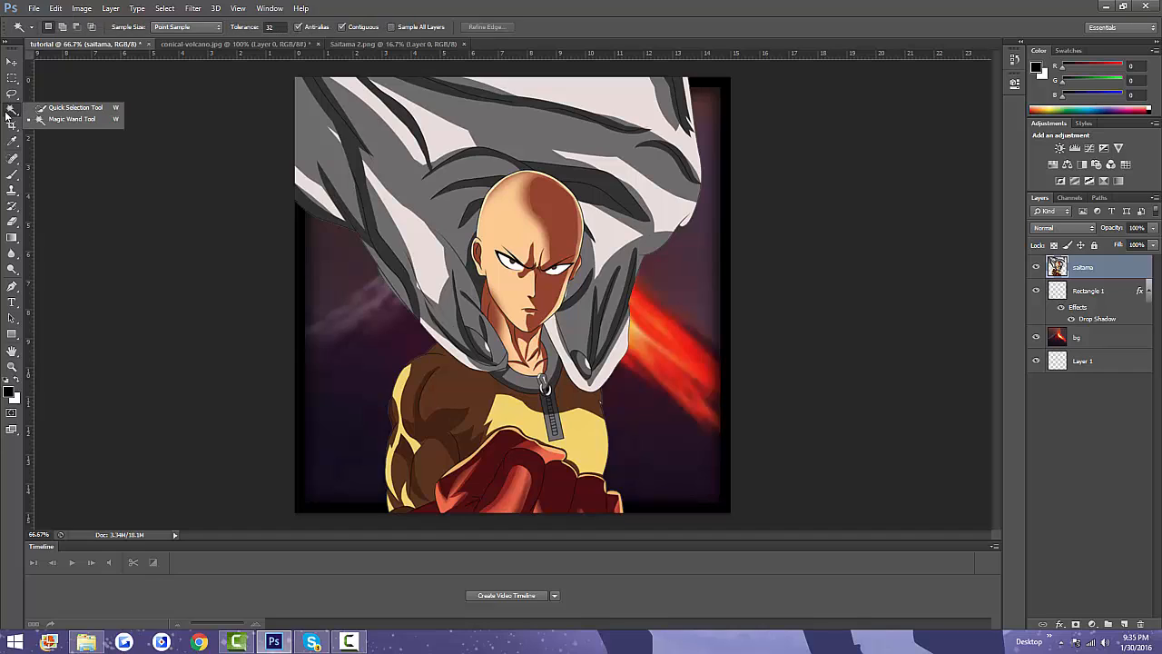
click(7, 114)
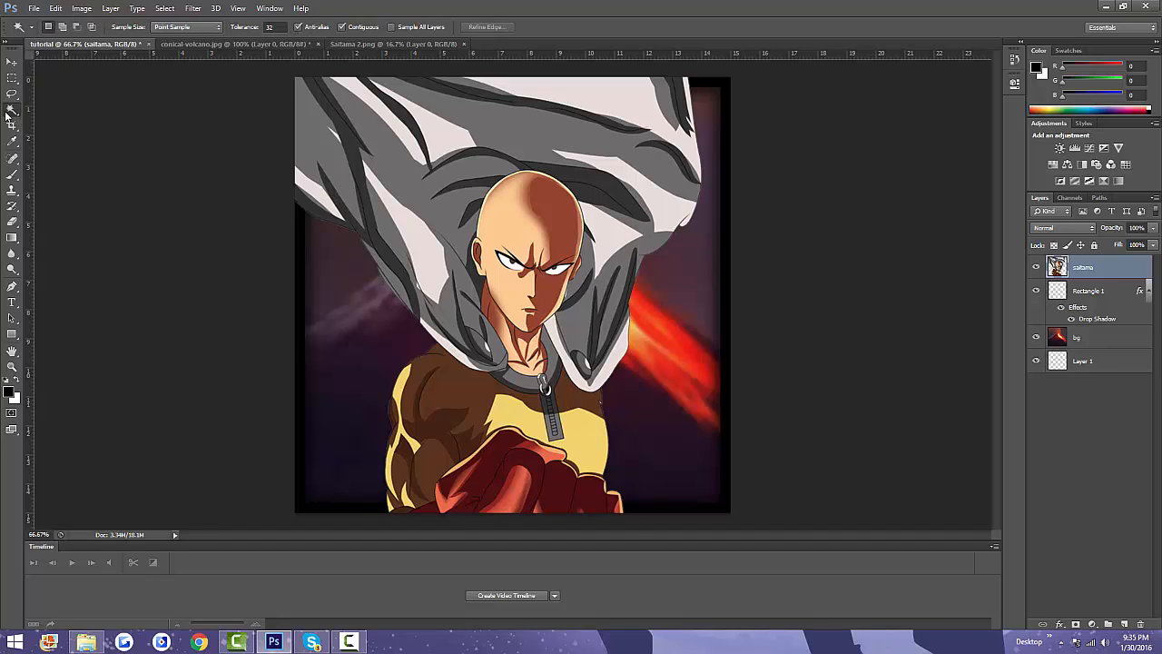
click(7, 114)
click(27, 110)
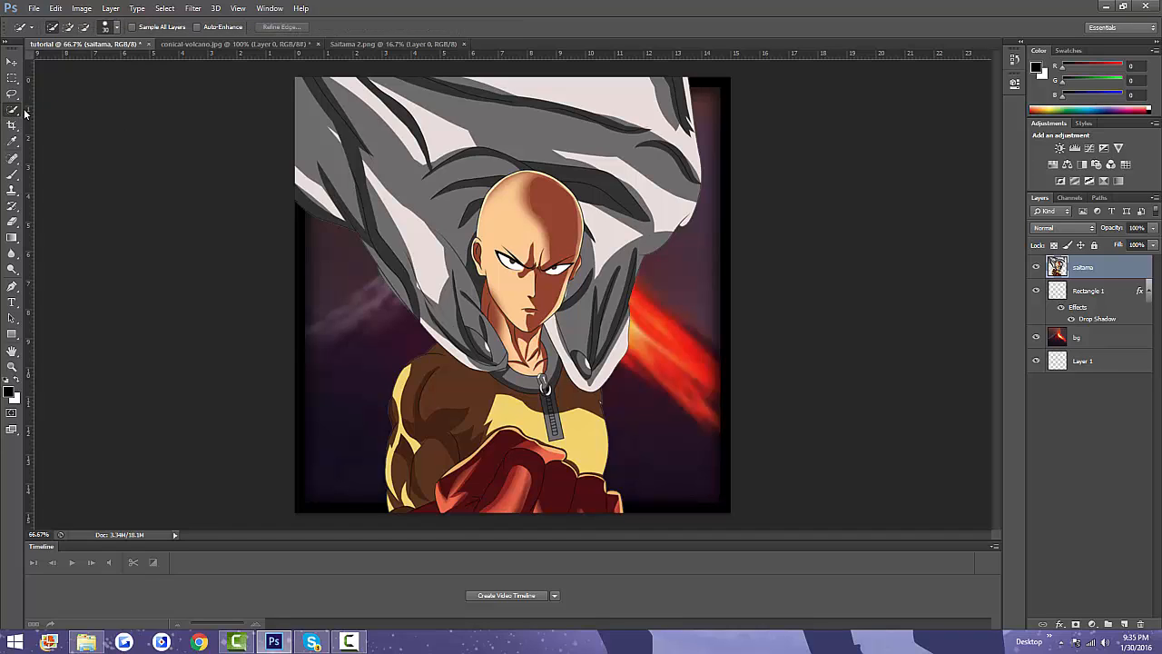
click(19, 110)
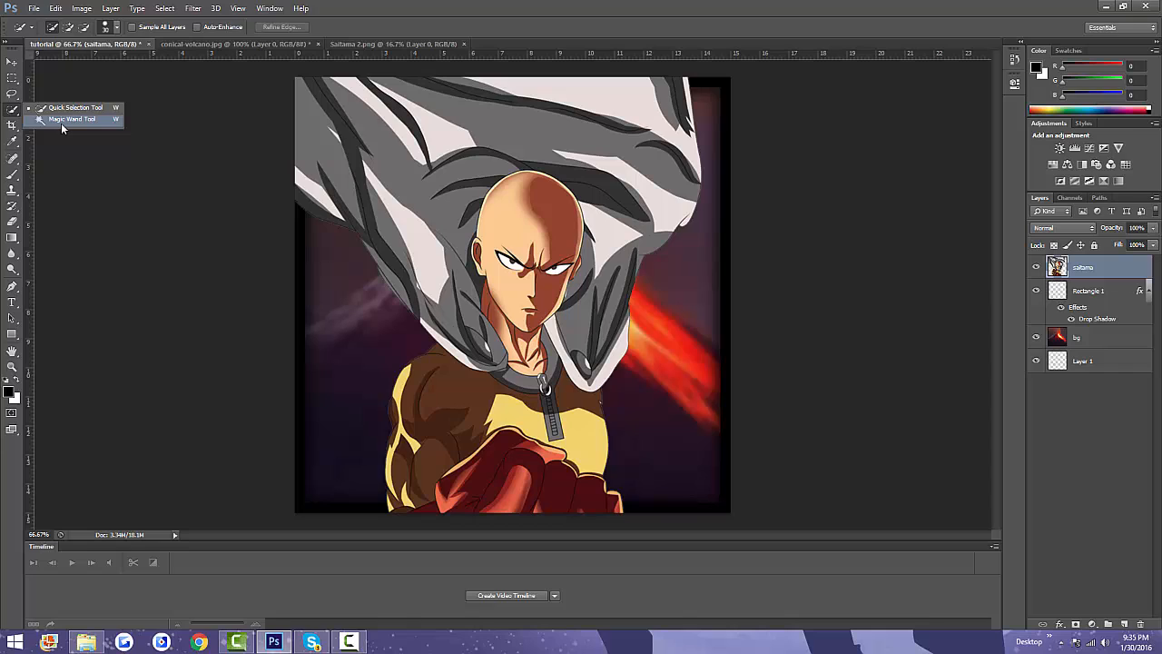
click(33, 108)
click(13, 111)
click(53, 127)
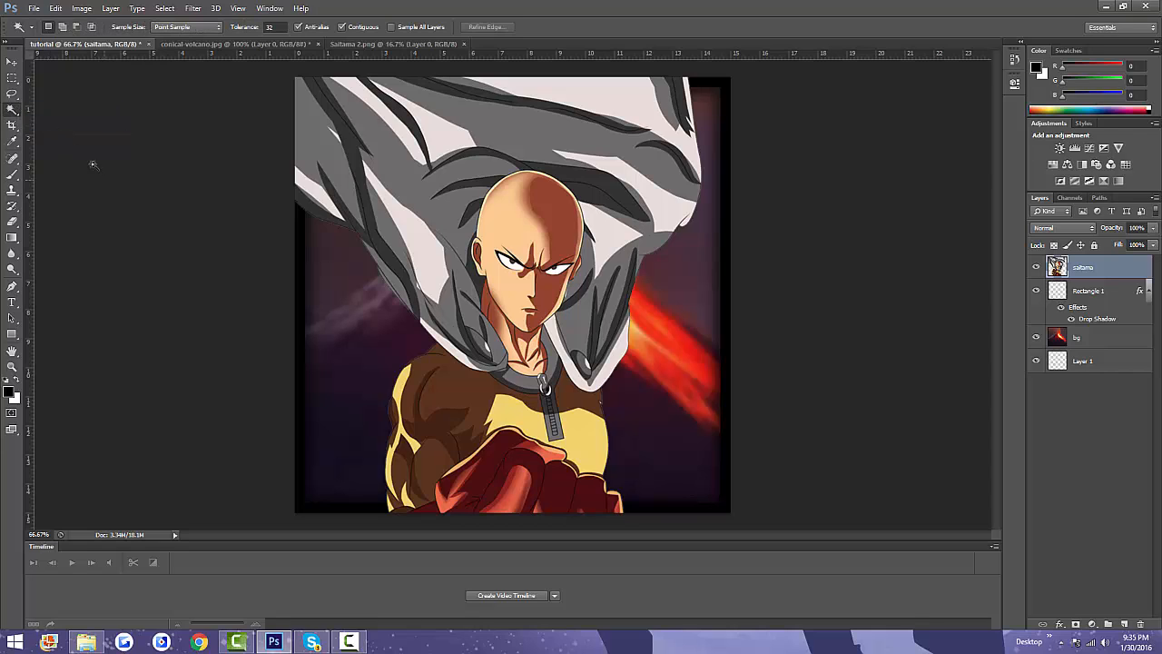
Step: Nudge the saitama layer slightly up and left, and place it below the Rectangle 1 frame layer in the stacking order
click(12, 61)
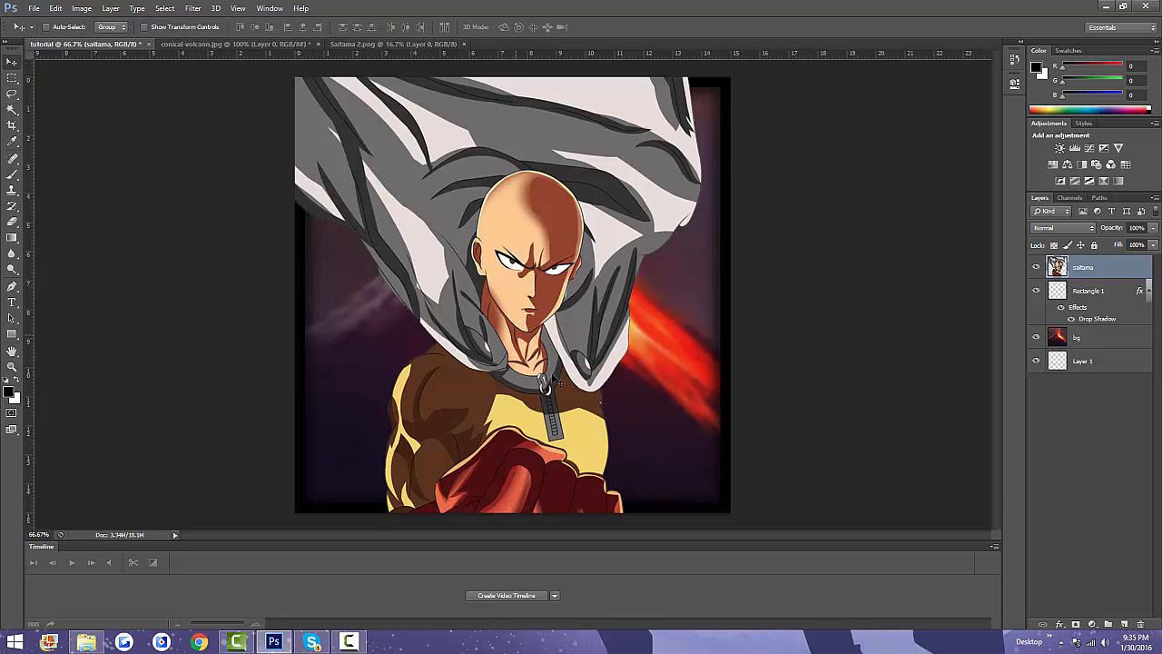
drag(544, 378, 538, 372)
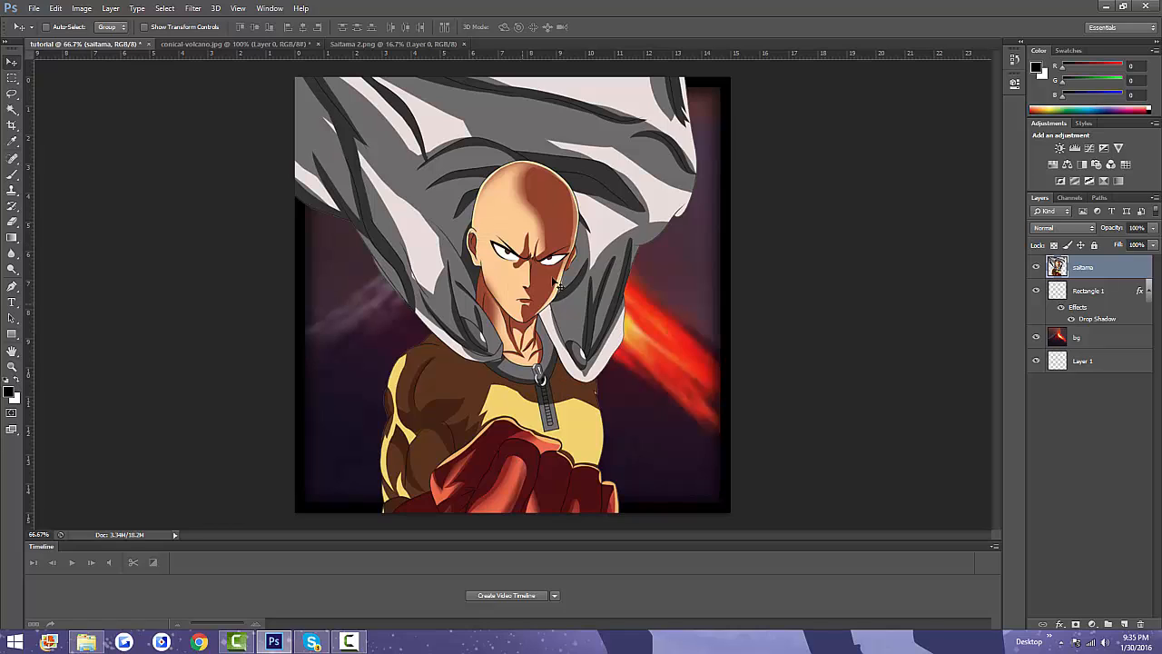
double_click(1084, 269)
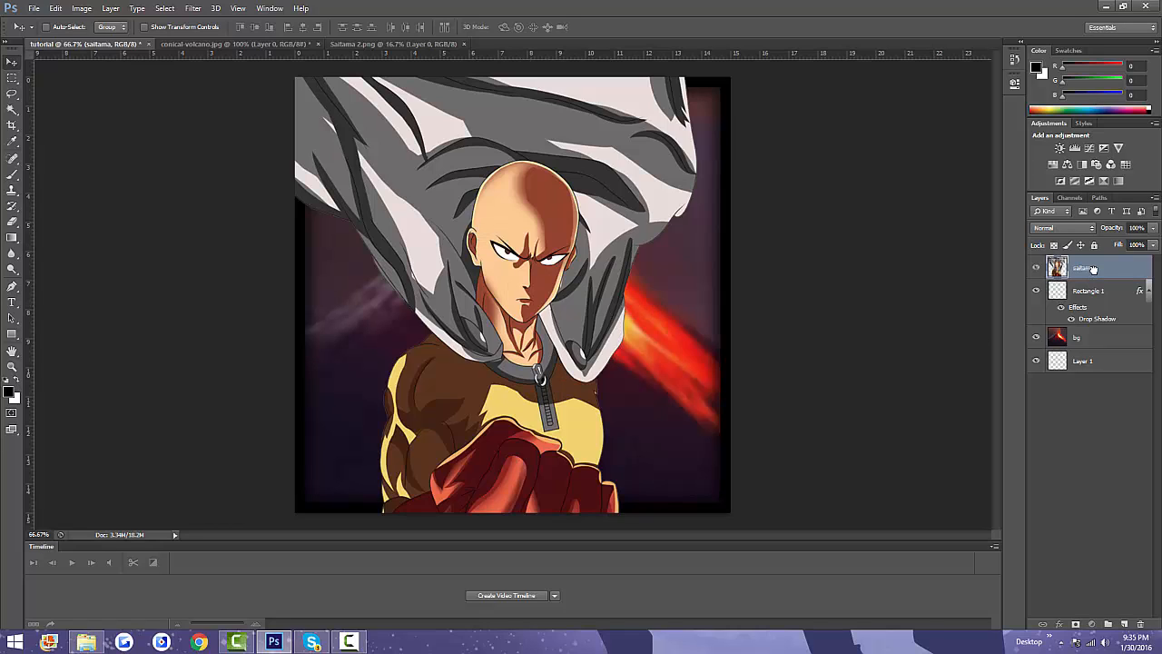
drag(1094, 274, 1095, 311)
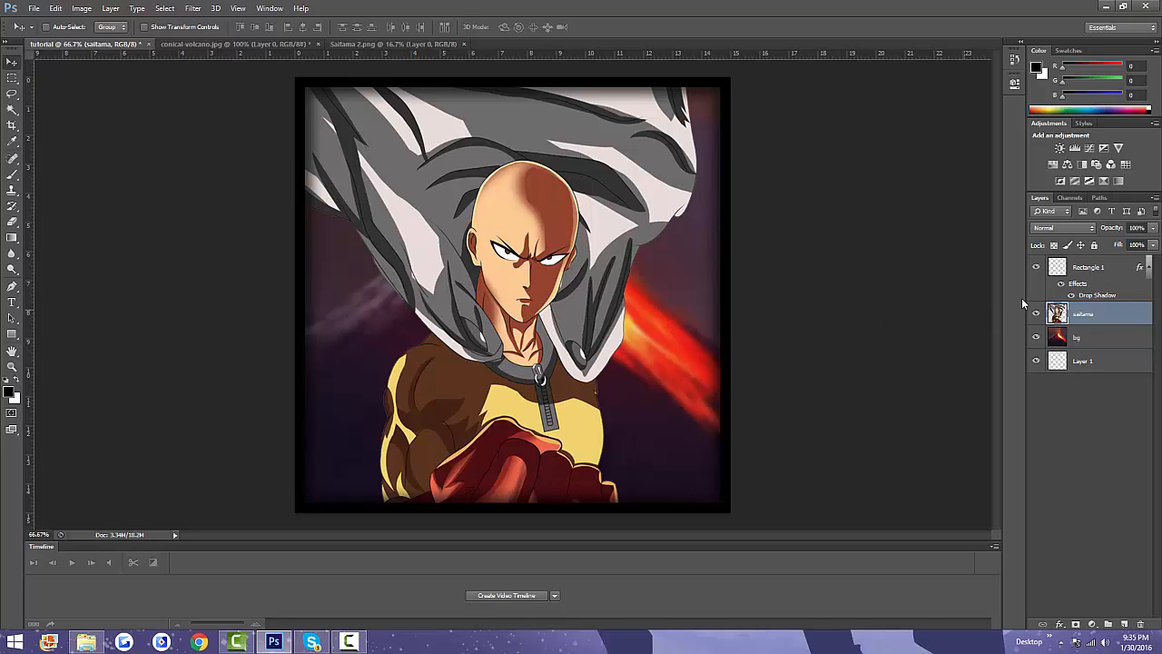
Step: Select the saitama layer and move the character up so the head sits closer to the frame's upper edge
click(1082, 274)
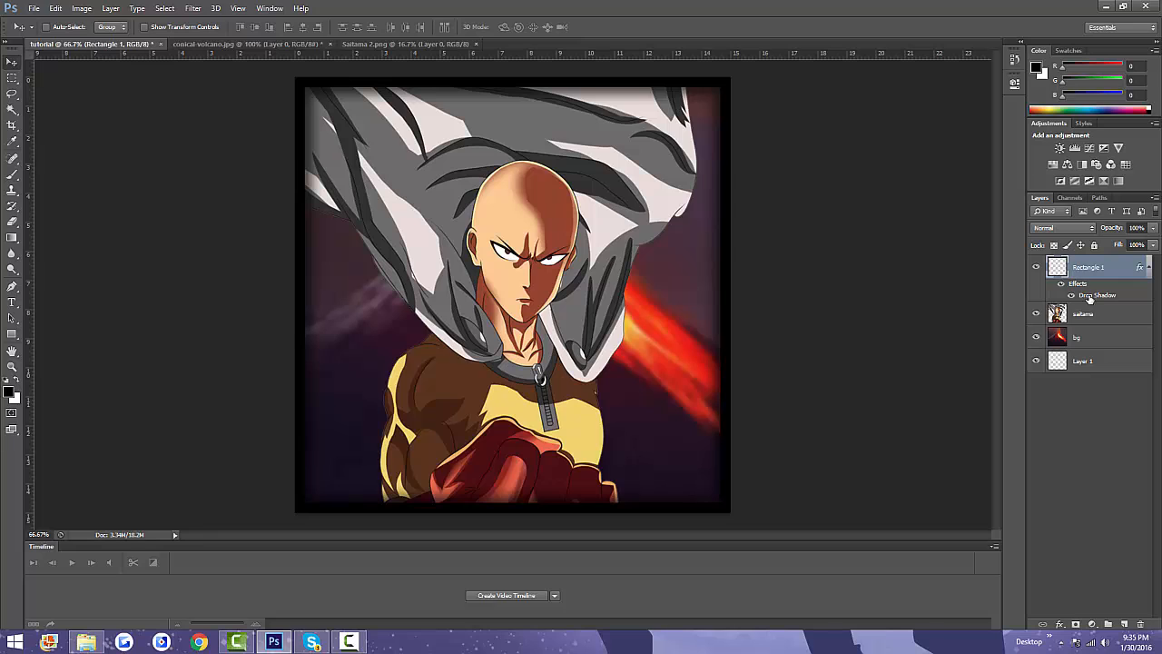
click(1103, 321)
drag(590, 334, 576, 292)
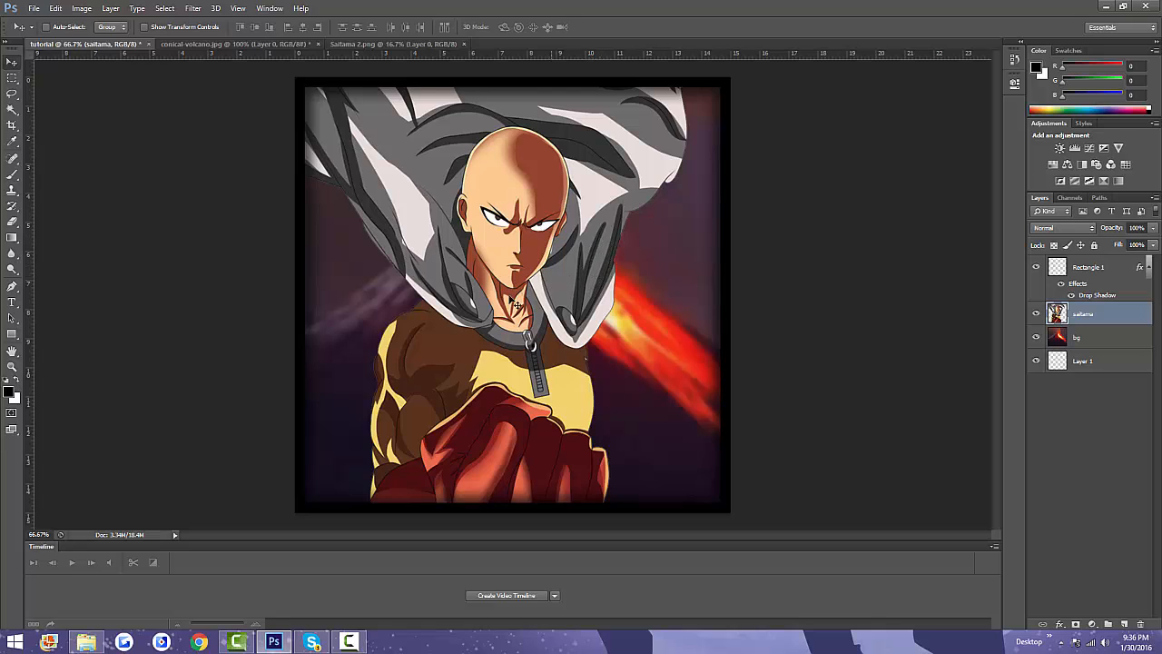
Step: Close the conical-volcano.jpg and Saitama 2.png documents and open the particle image maxresdefault (1).jpg
click(319, 43)
click(605, 243)
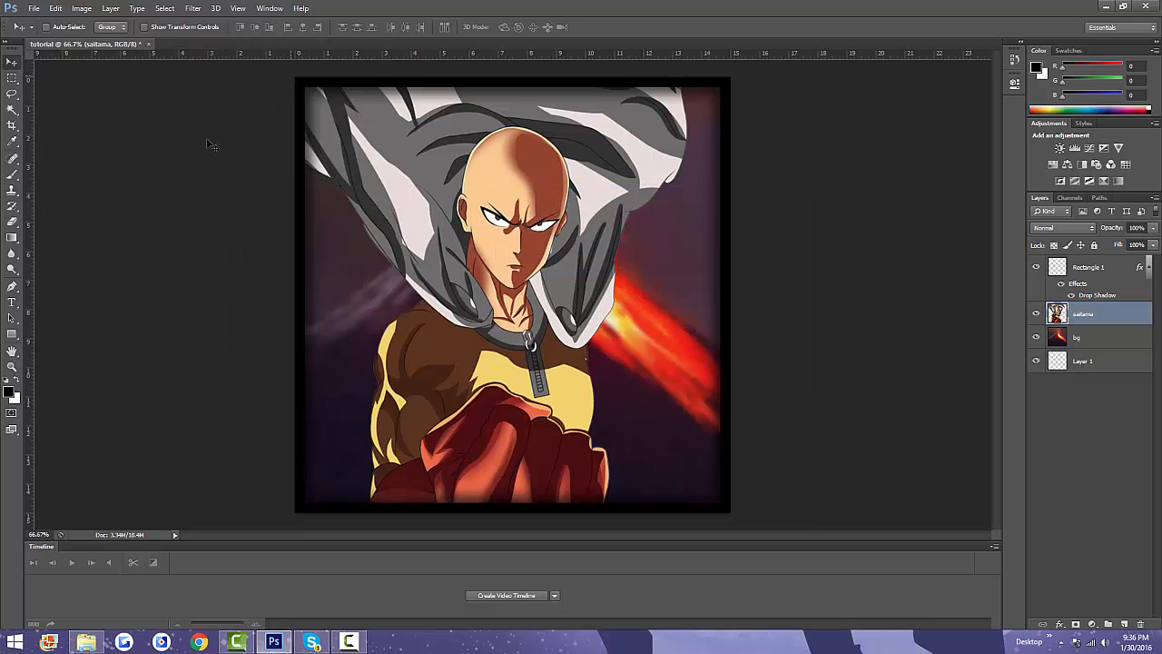
click(34, 9)
click(47, 33)
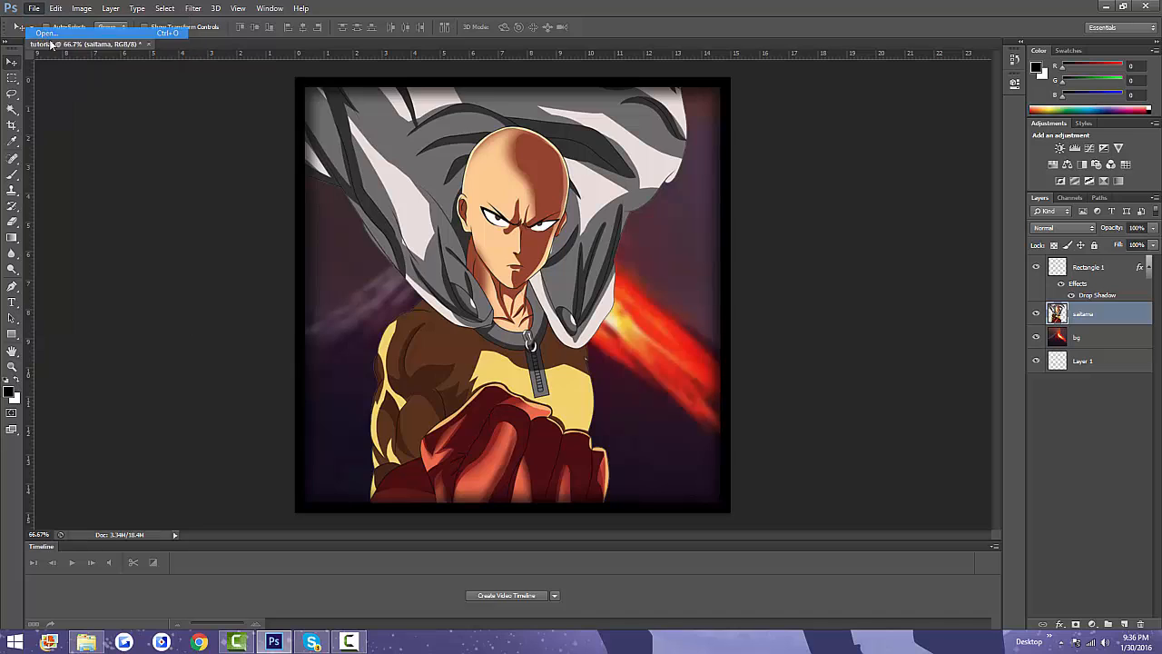
click(325, 178)
double_click(330, 146)
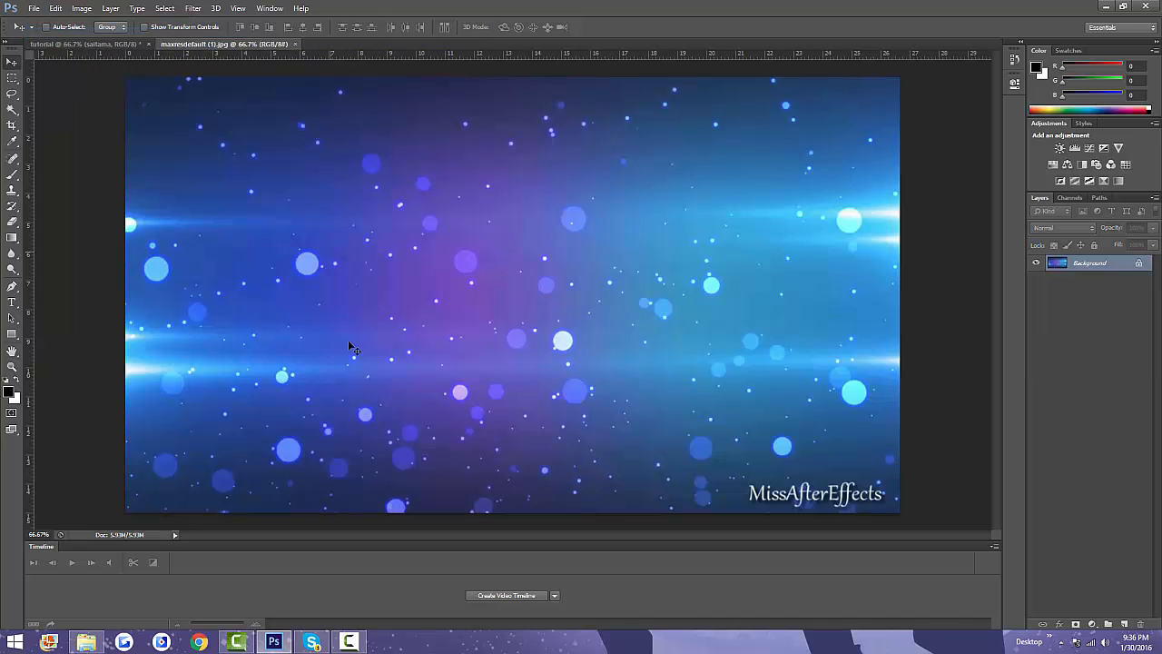
Step: Convert the particle image's background to a regular layer and duplicate it into the tutorial document as "effects"
double_click(1139, 264)
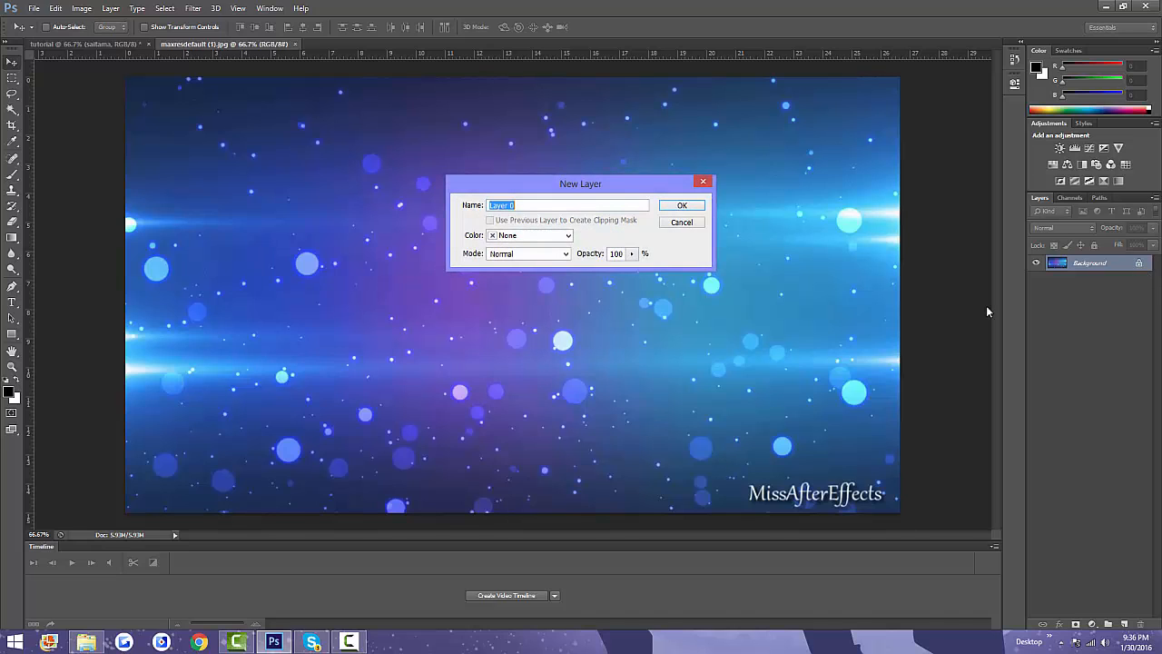
click(682, 206)
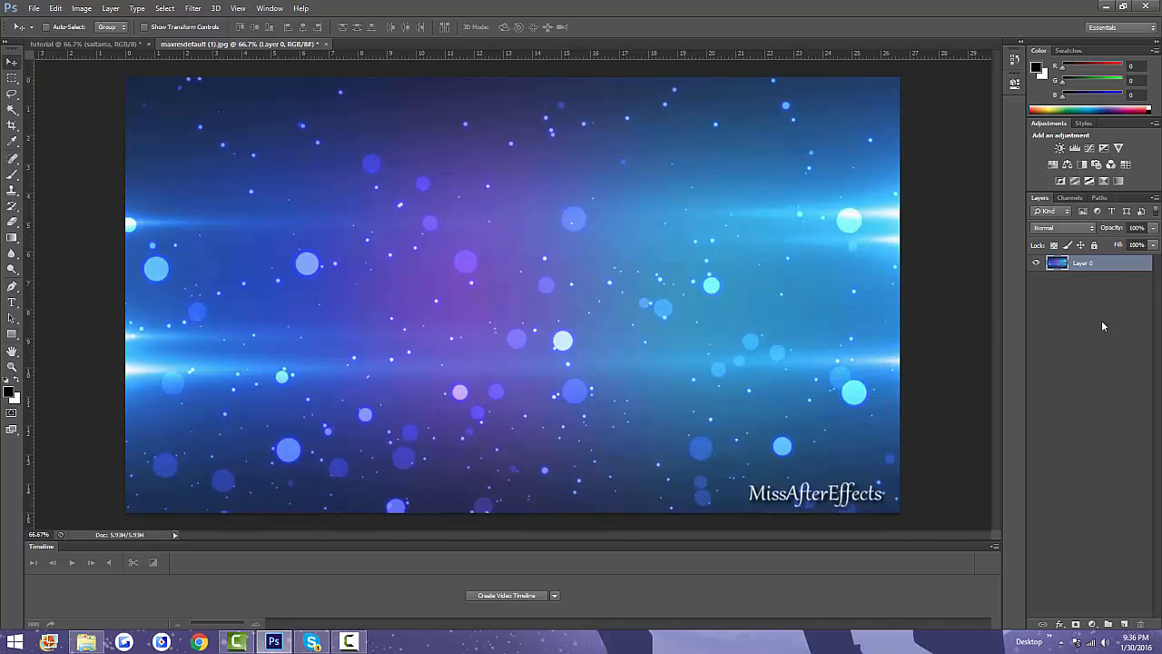
right_click(1113, 271)
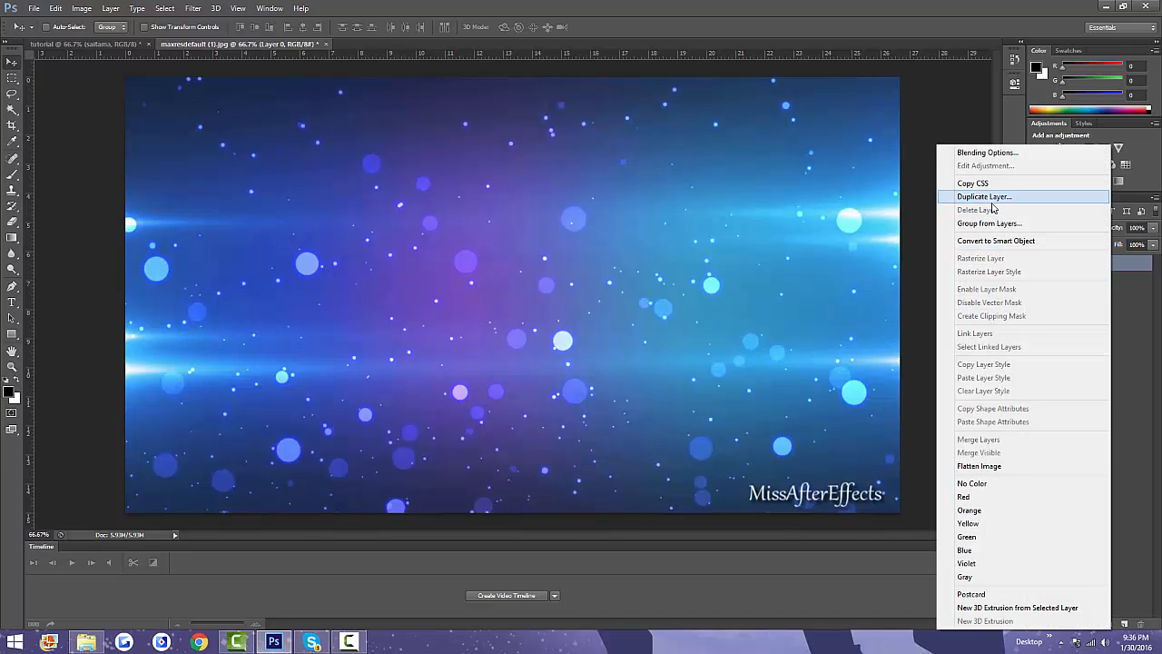
click(958, 197)
click(641, 244)
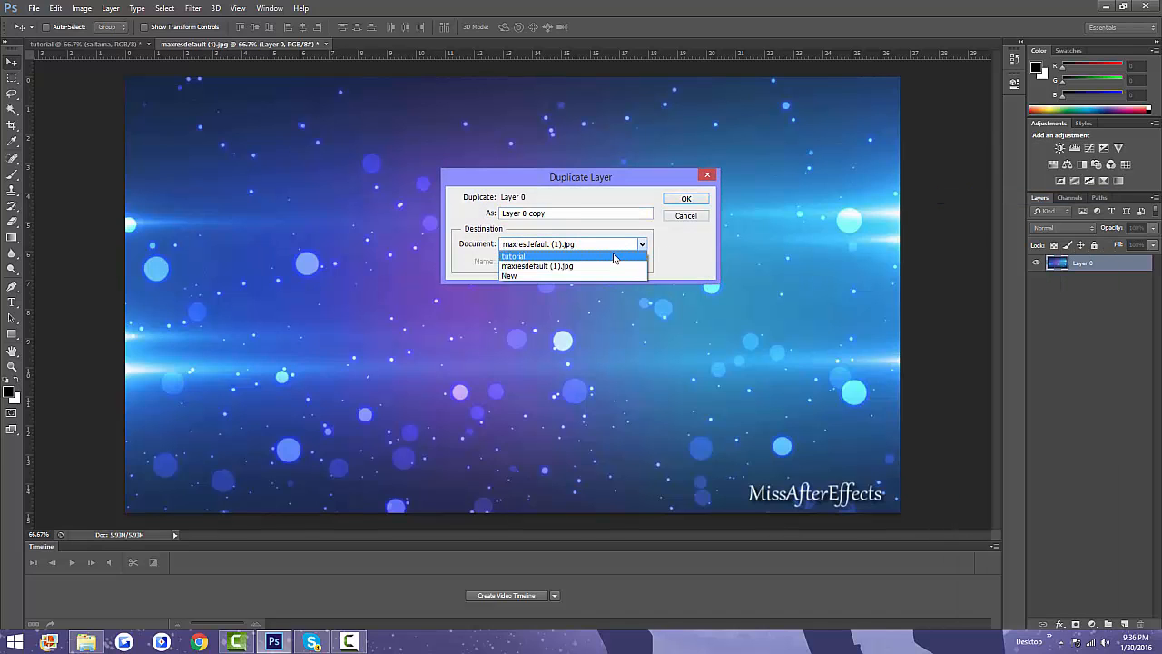
click(615, 258)
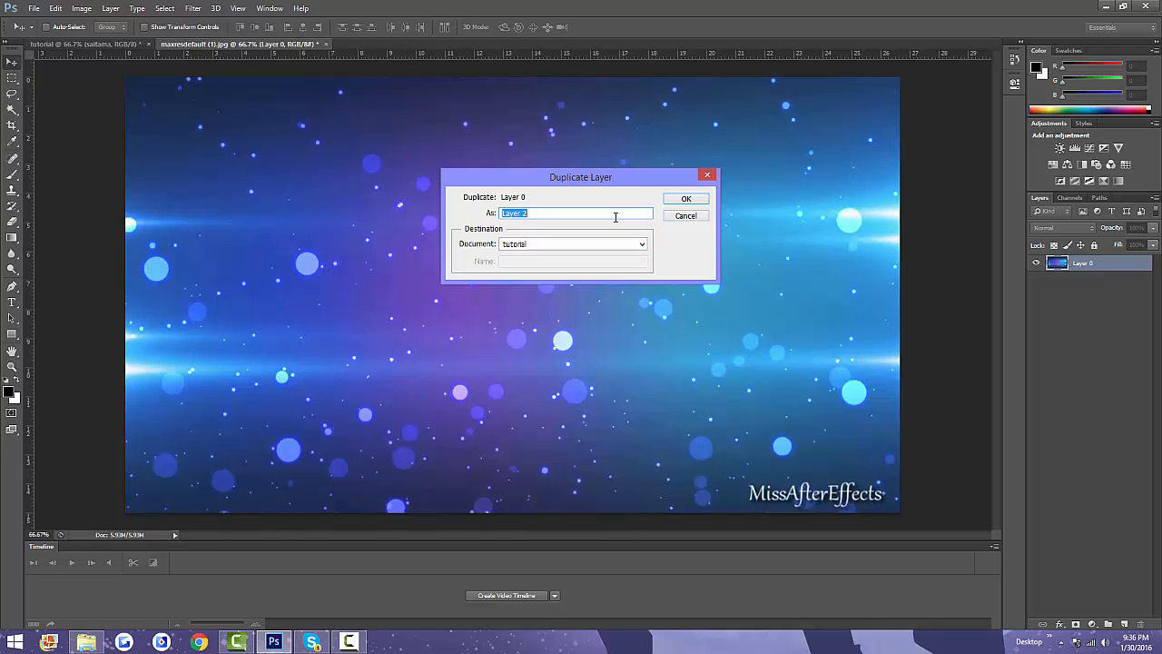
text(effects)
key(Return)
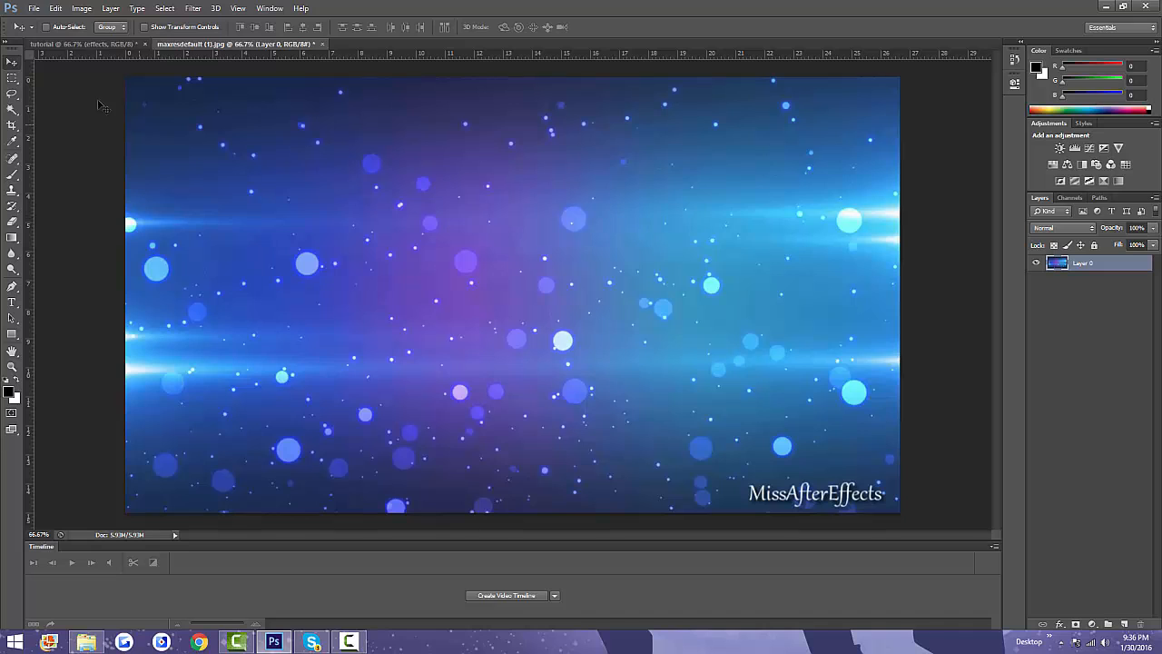
Step: In the tutorial document, move the effects layer left so its purple glow sits near the canvas centre
click(86, 44)
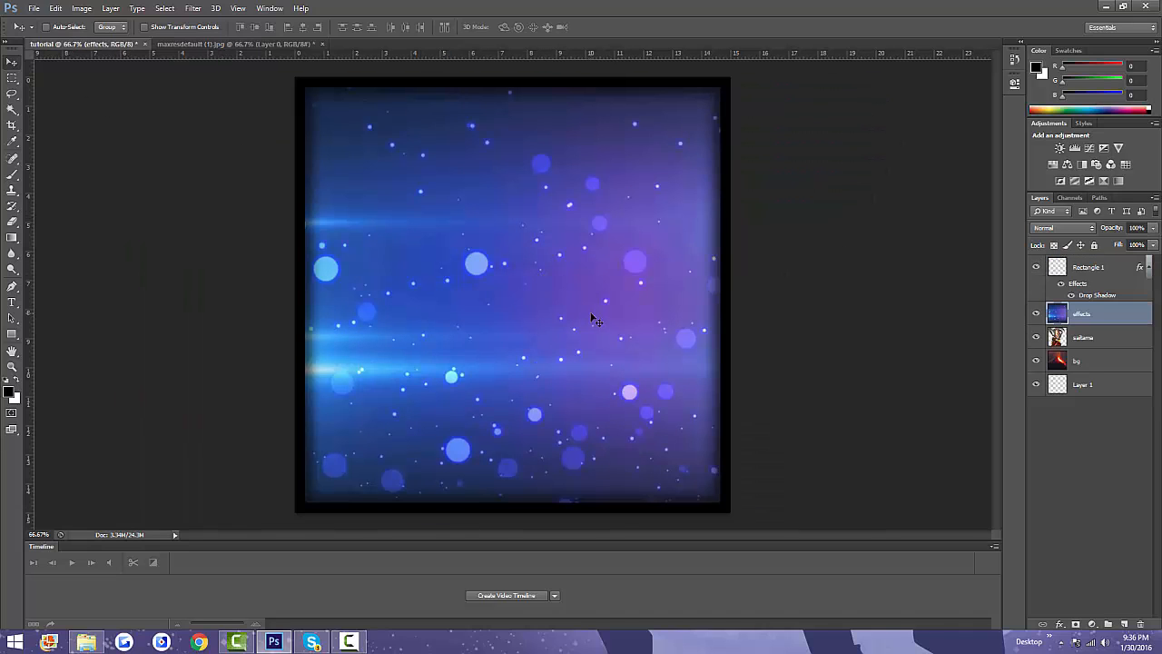
drag(591, 314, 510, 314)
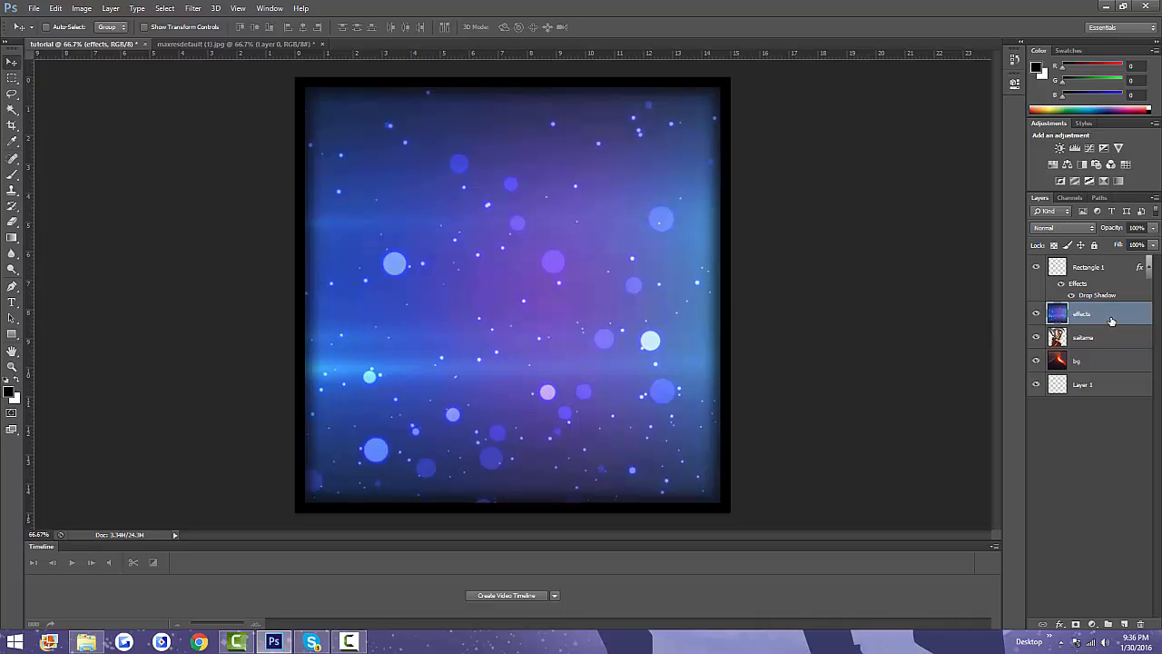
double_click(1112, 322)
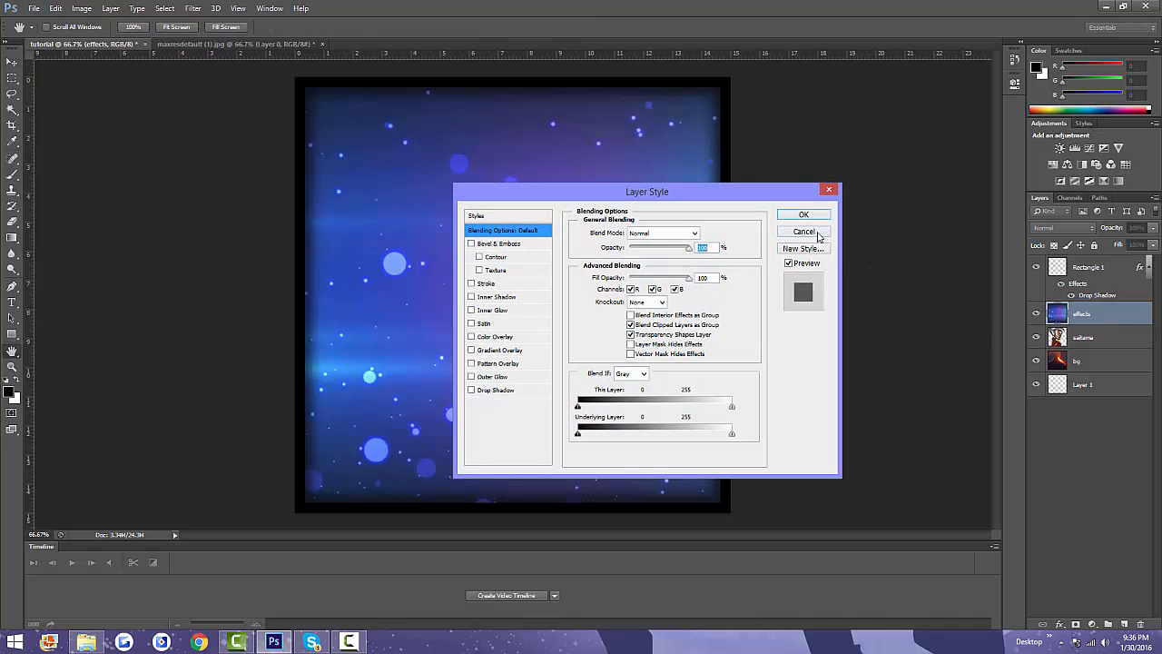
click(818, 236)
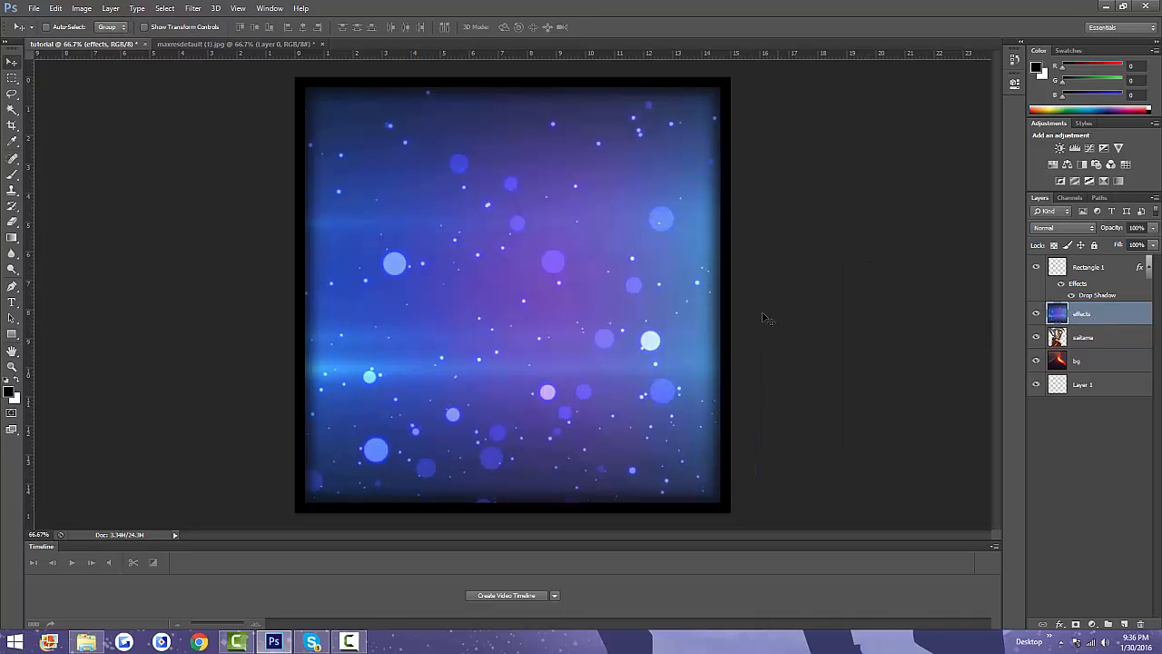
click(1059, 172)
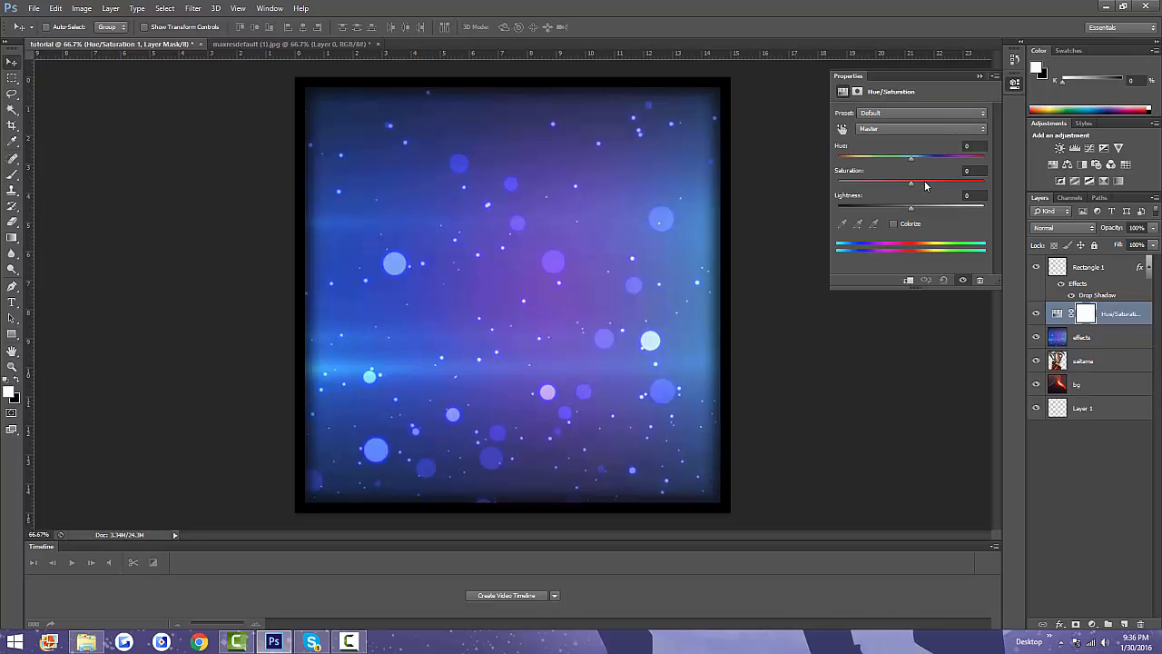
mouse_move(912, 161)
mouse_down()
mouse_move(856, 162)
mouse_move(896, 158)
mouse_up()
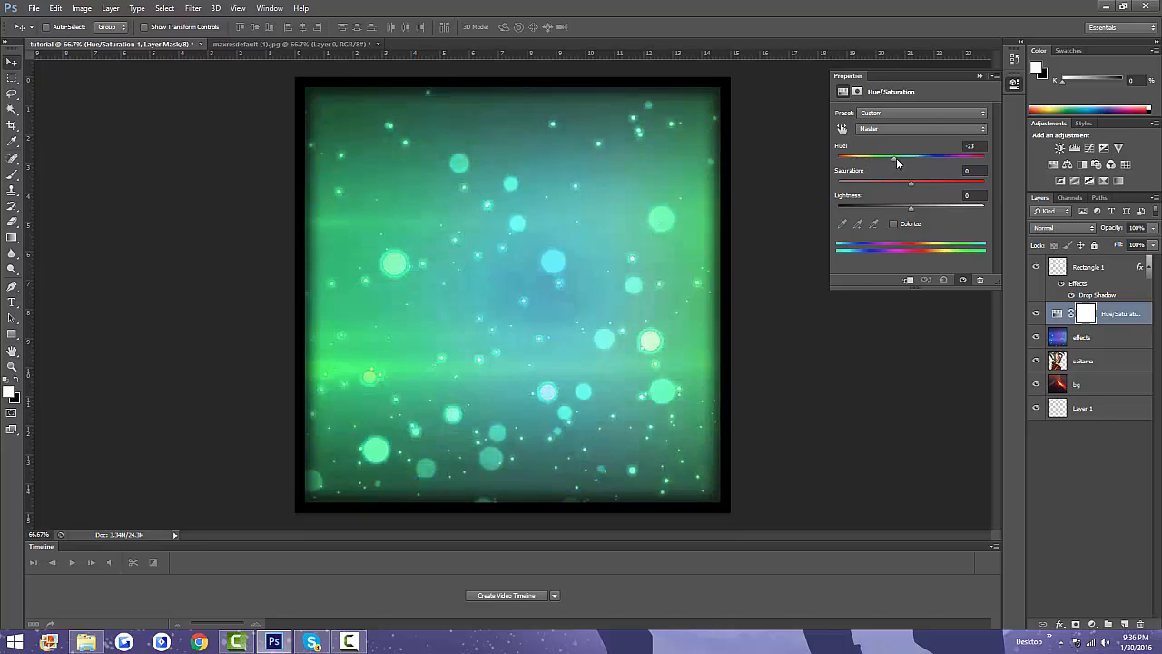
click(980, 77)
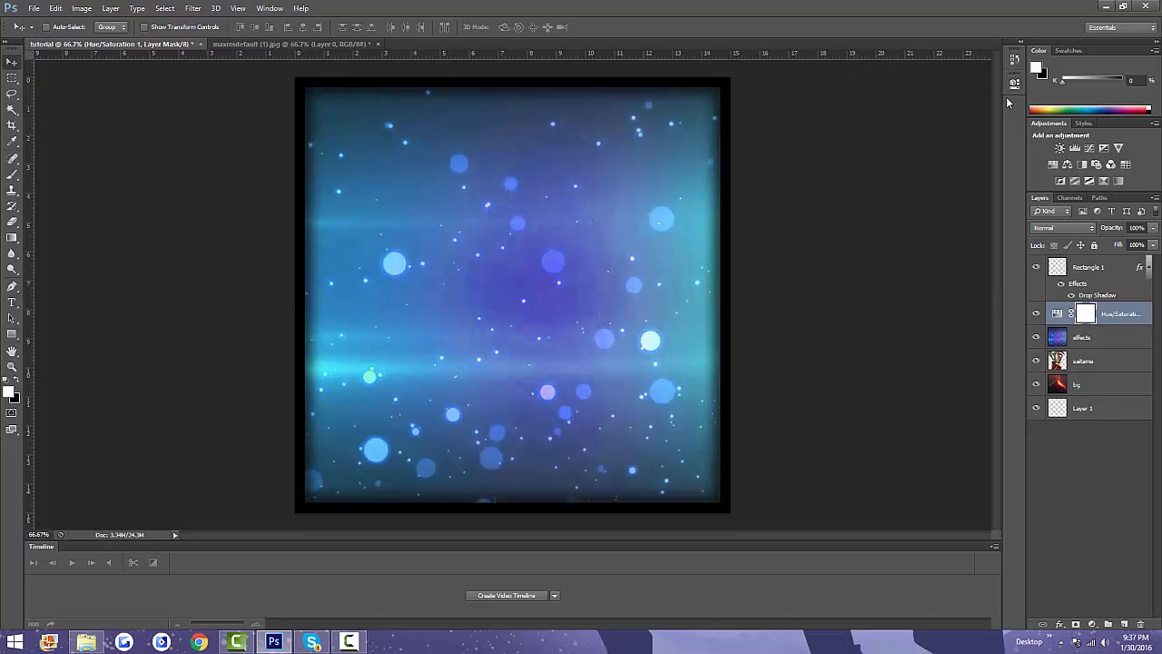
click(1058, 313)
key(Delete)
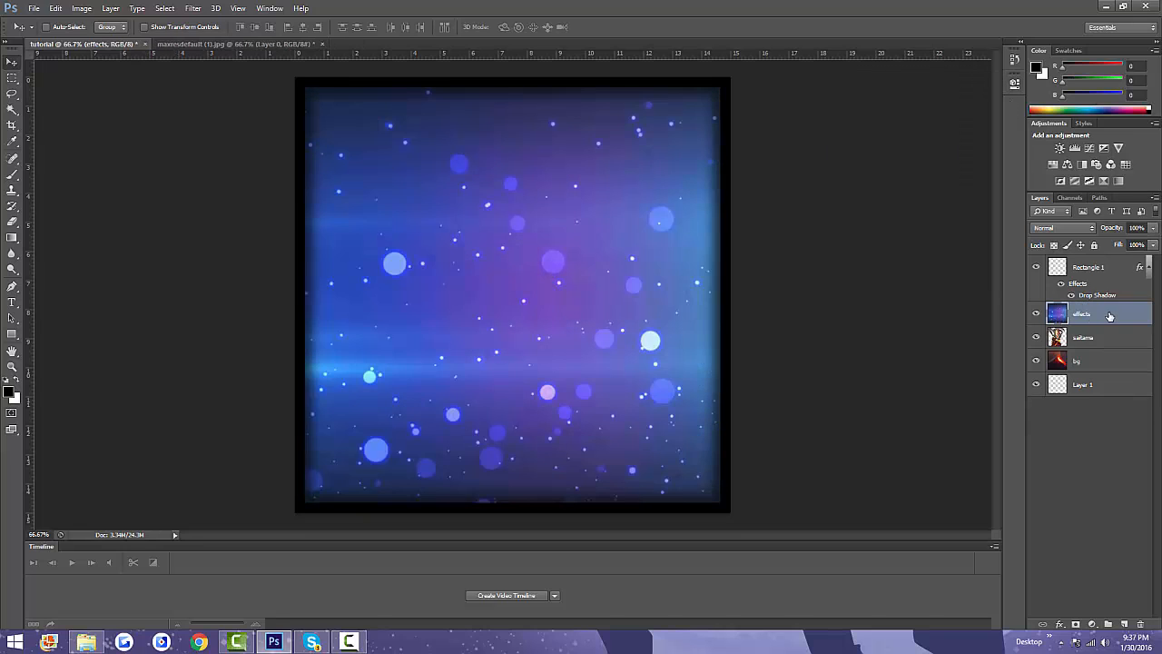
Step: Add a Hue/Saturation adjustment with Hue +125 above the effects layer and clip it to that layer
click(1053, 164)
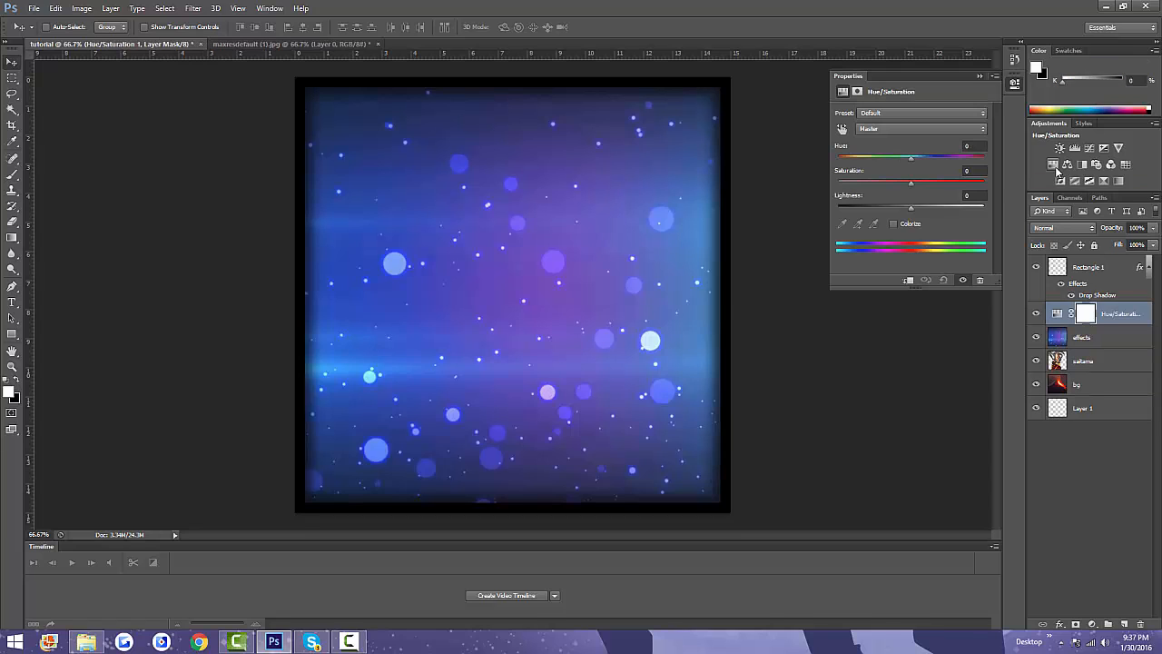
drag(911, 161, 967, 165)
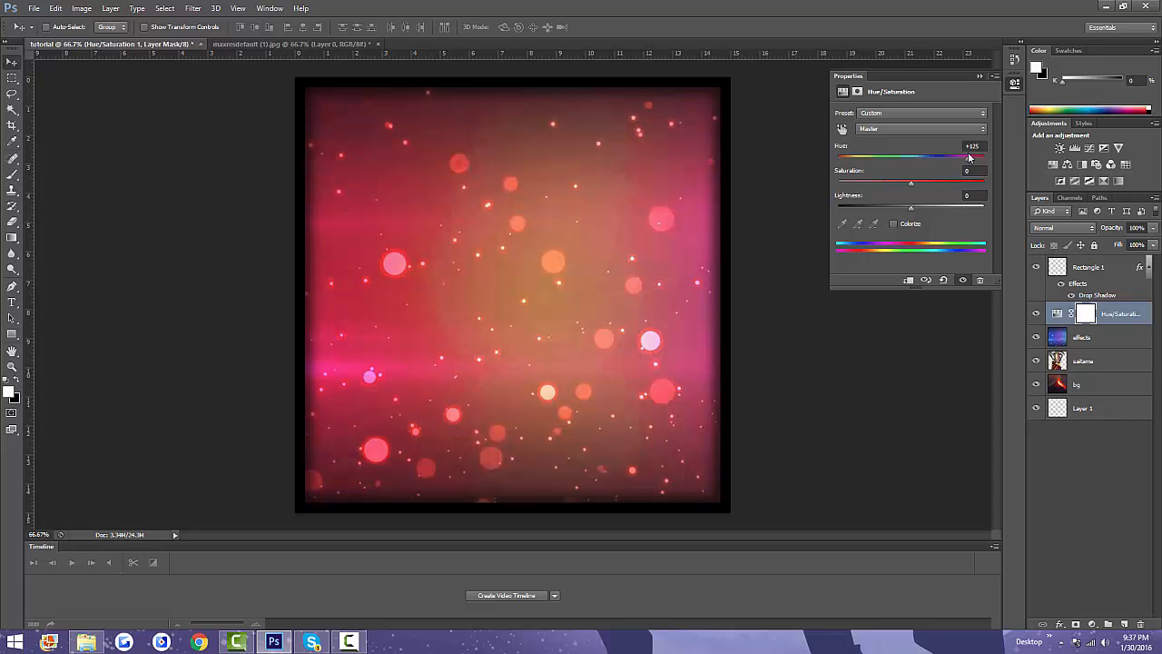
click(980, 76)
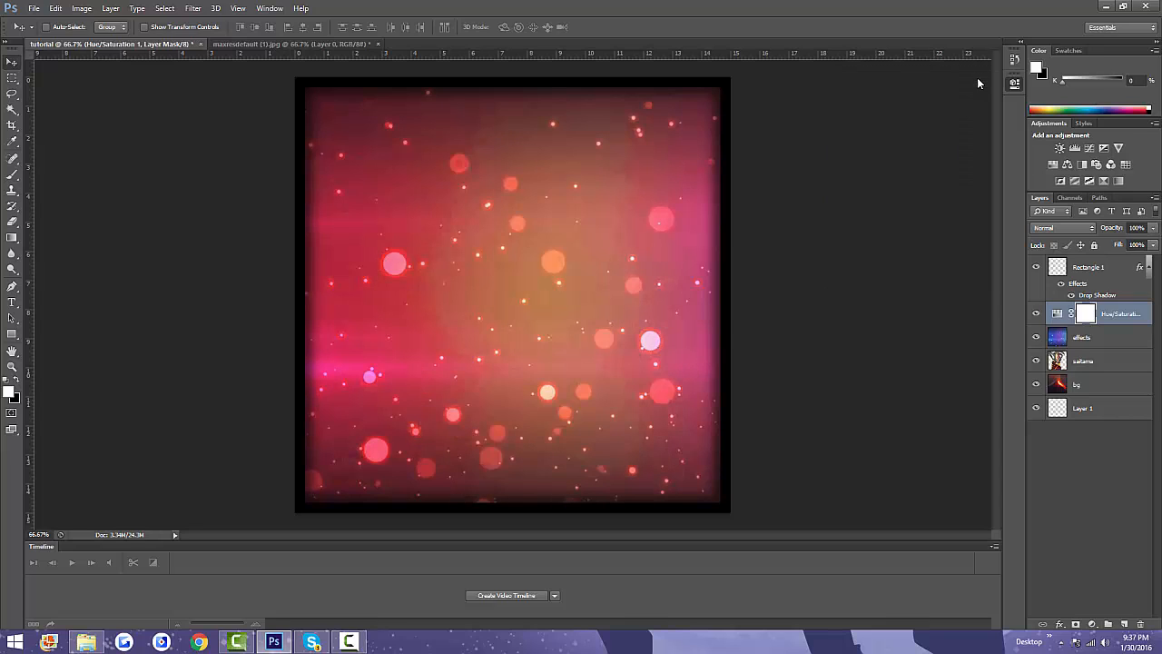
right_click(1129, 314)
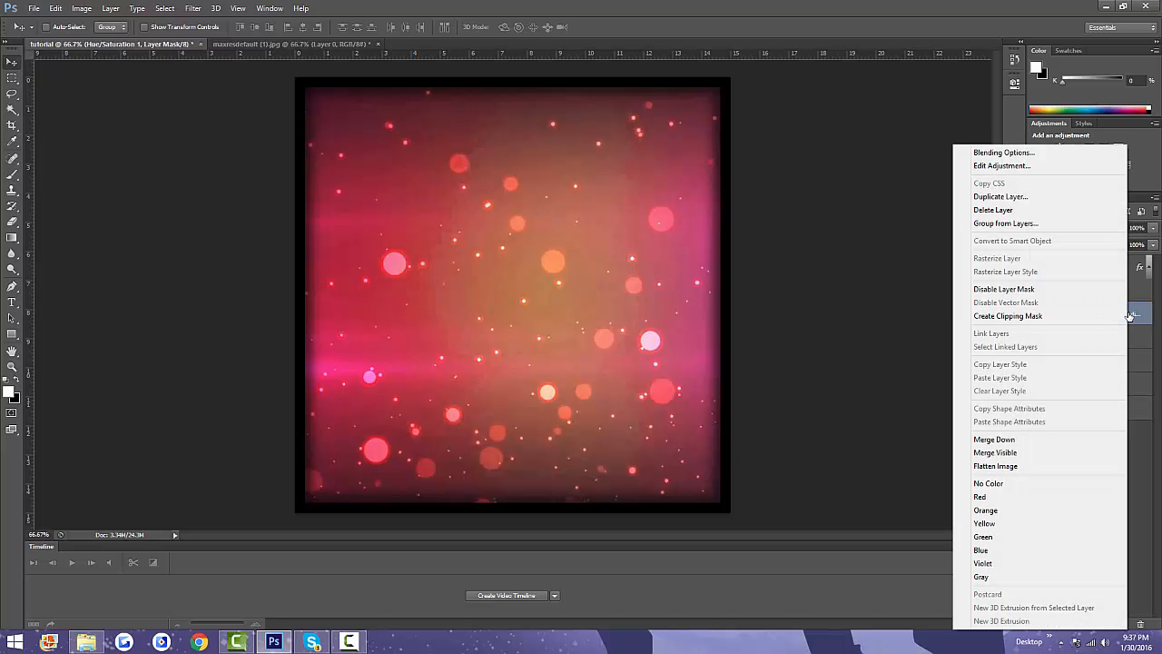
click(1055, 318)
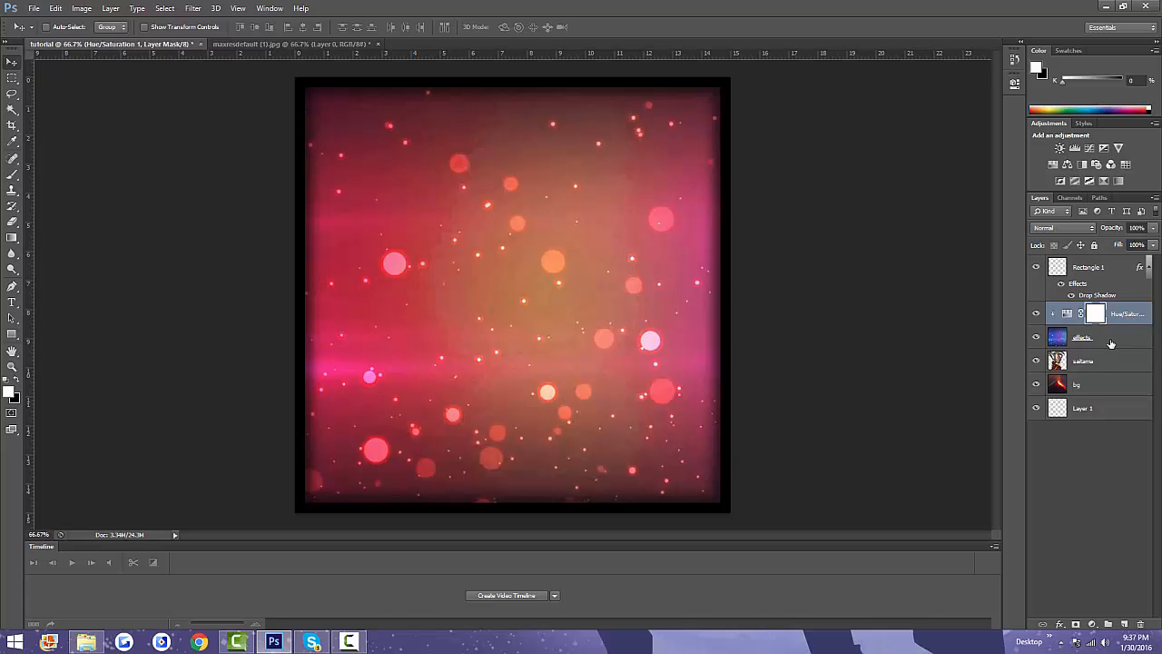
Step: Select the effects layer and move it left and slightly up so its orange glow sits behind the canvas centre
click(1111, 343)
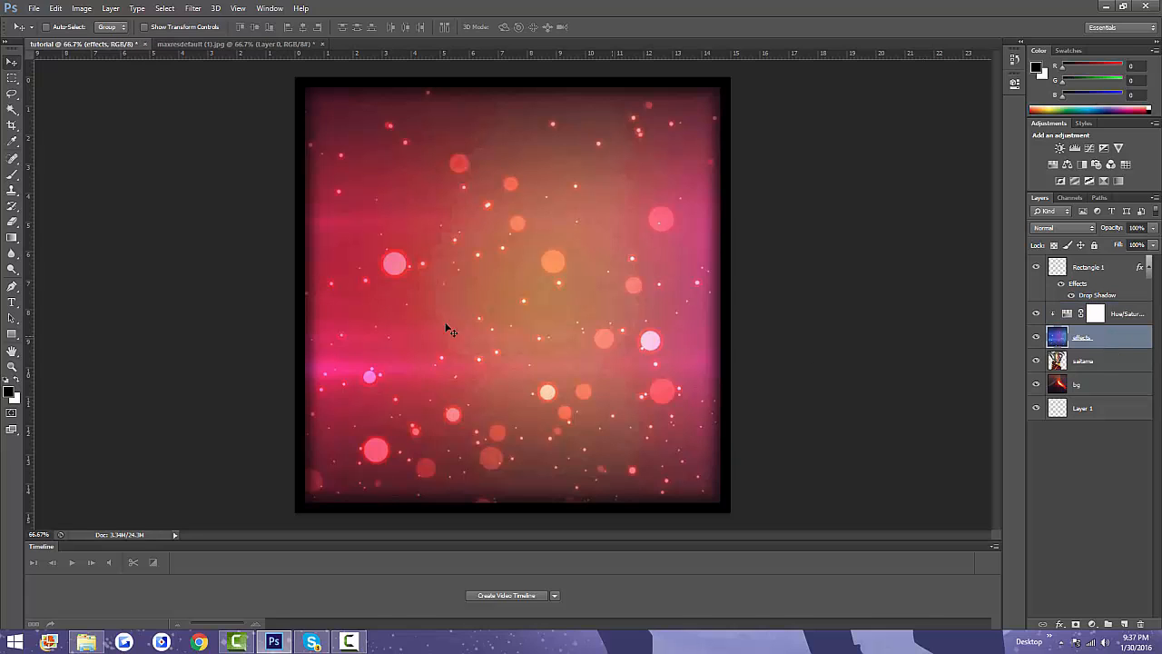
mouse_move(539, 276)
mouse_down()
mouse_move(514, 290)
mouse_move(529, 287)
mouse_up()
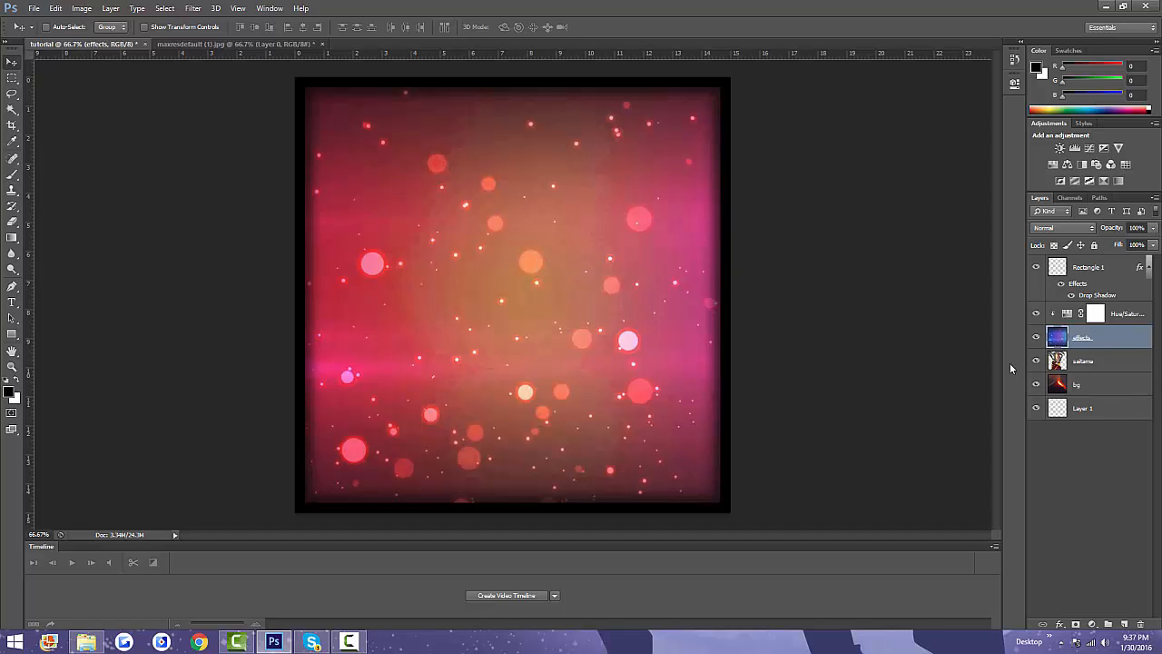
drag(640, 336, 614, 331)
Step: Set the effects layer's blend mode to Hard Light in its blending options
double_click(1124, 345)
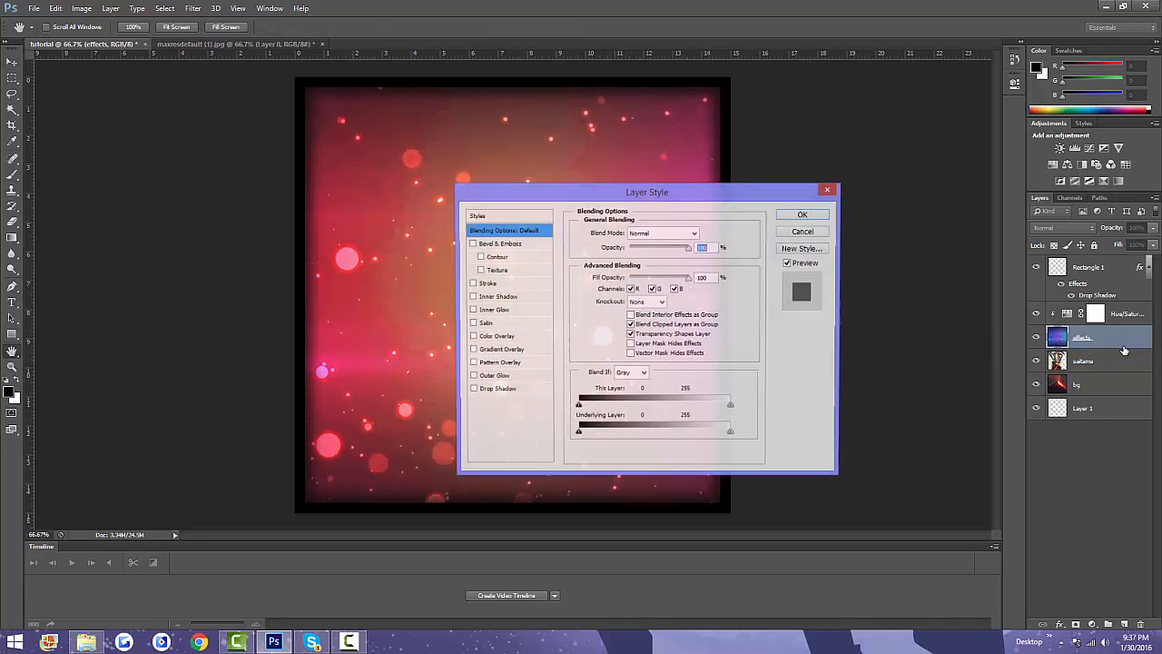
click(645, 235)
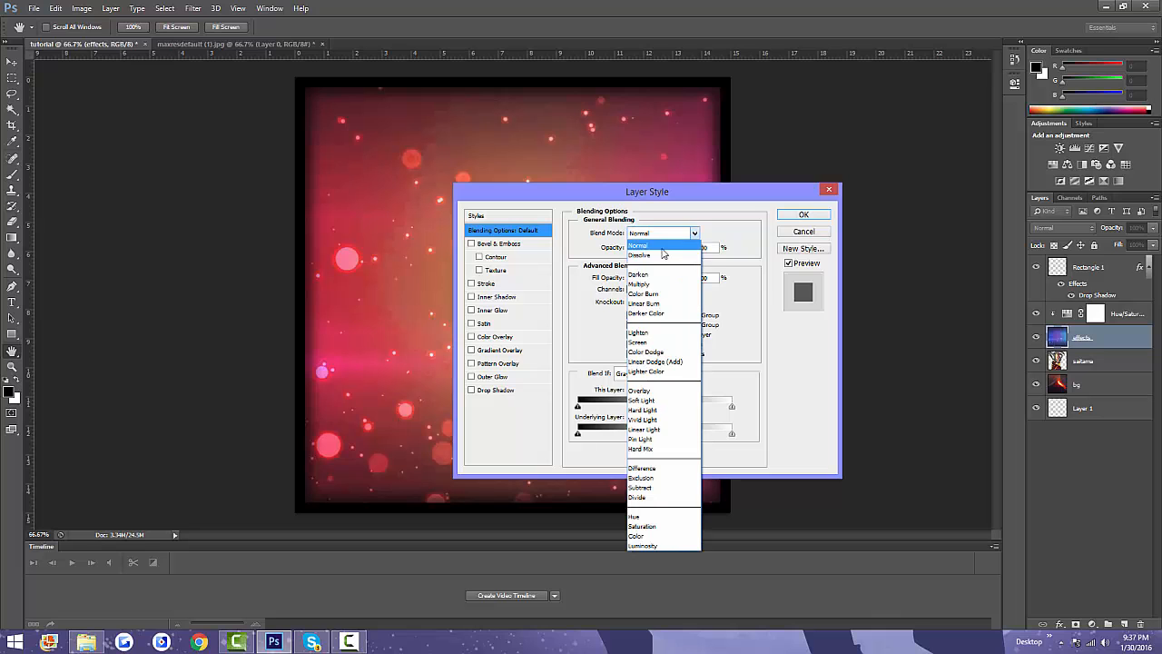
click(668, 410)
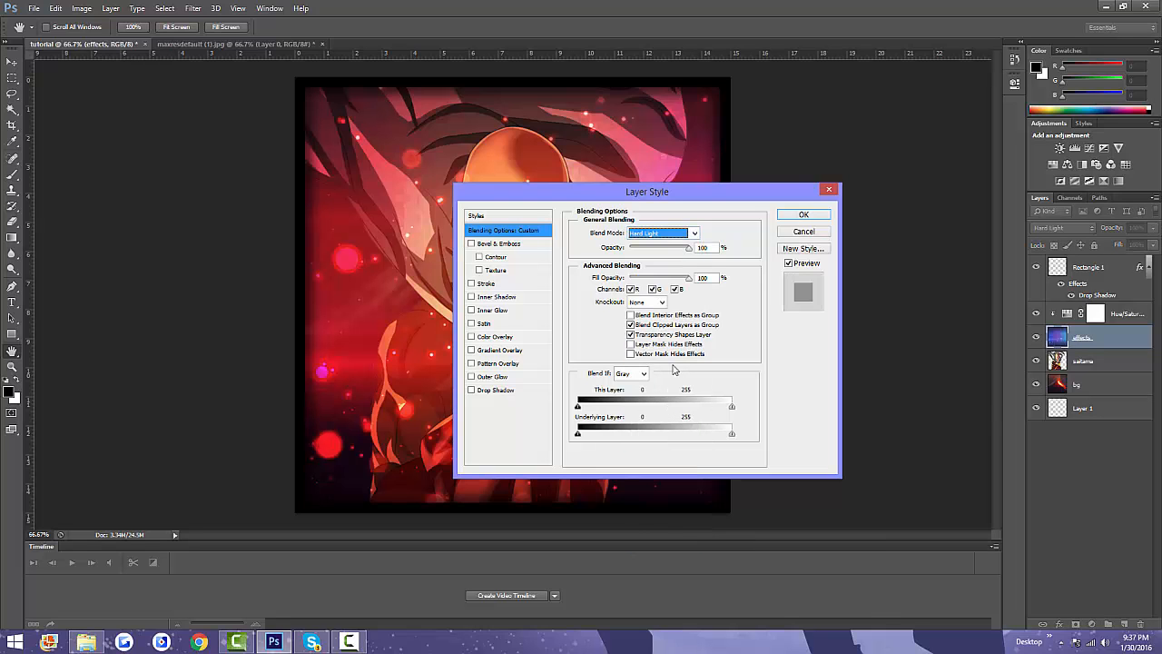
drag(660, 198, 965, 163)
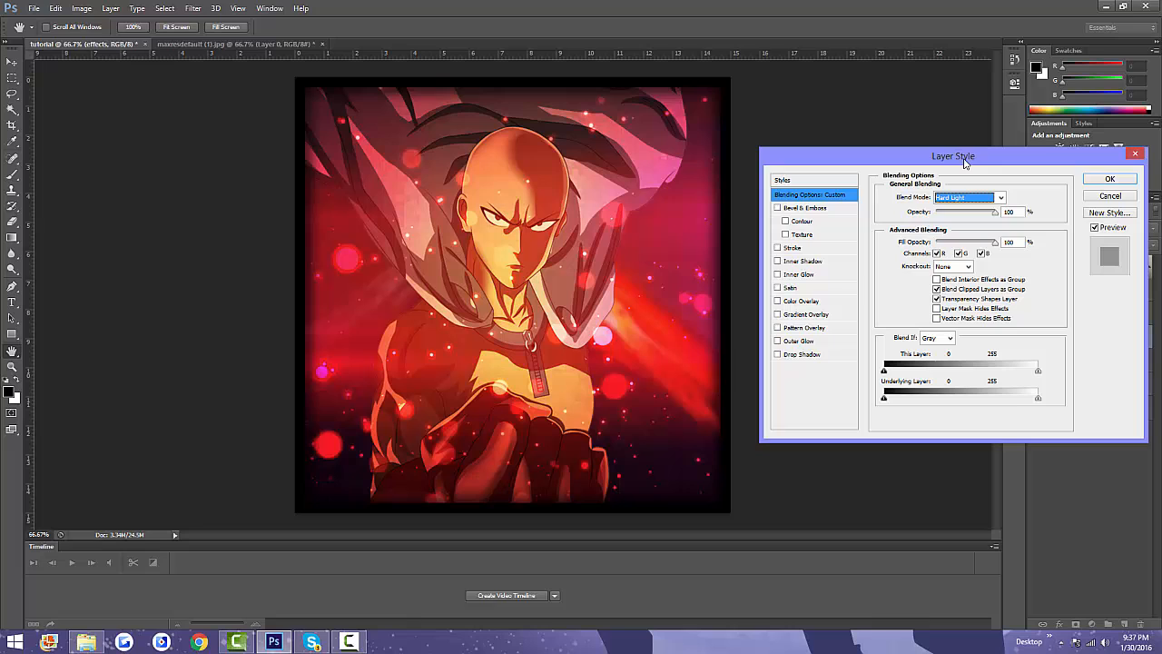
click(1104, 179)
Step: Duplicate the effects layer together with its clipped Hue/Saturation adjustment and place the copies between the saitama and bg layers
click(1132, 316)
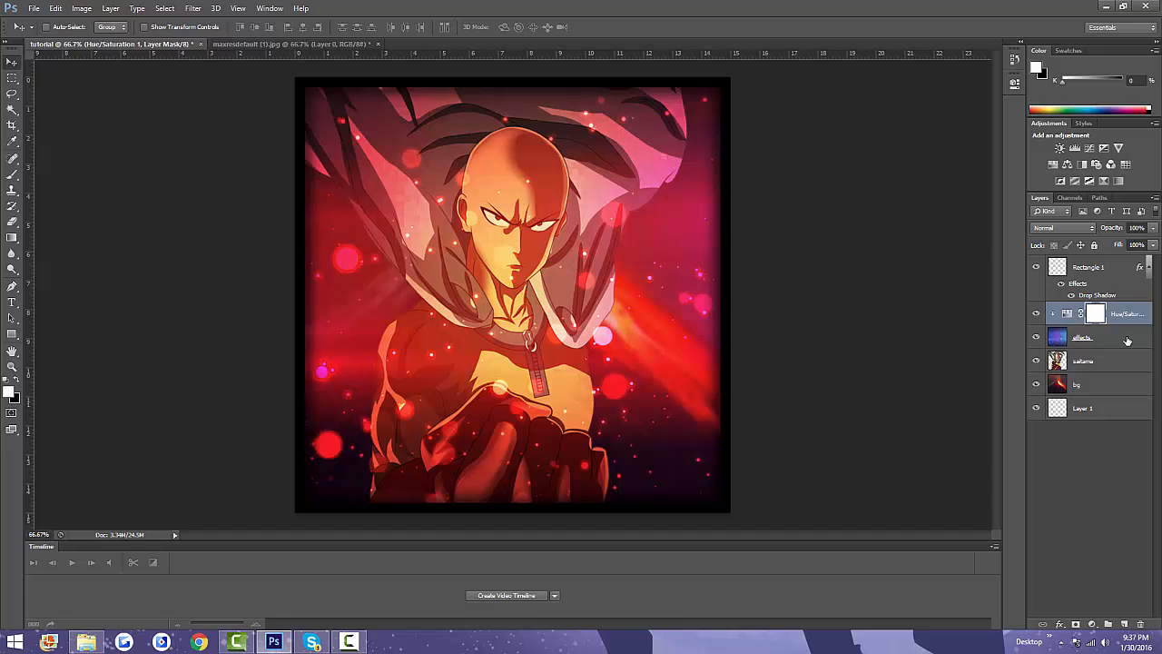
shift+click(1127, 339)
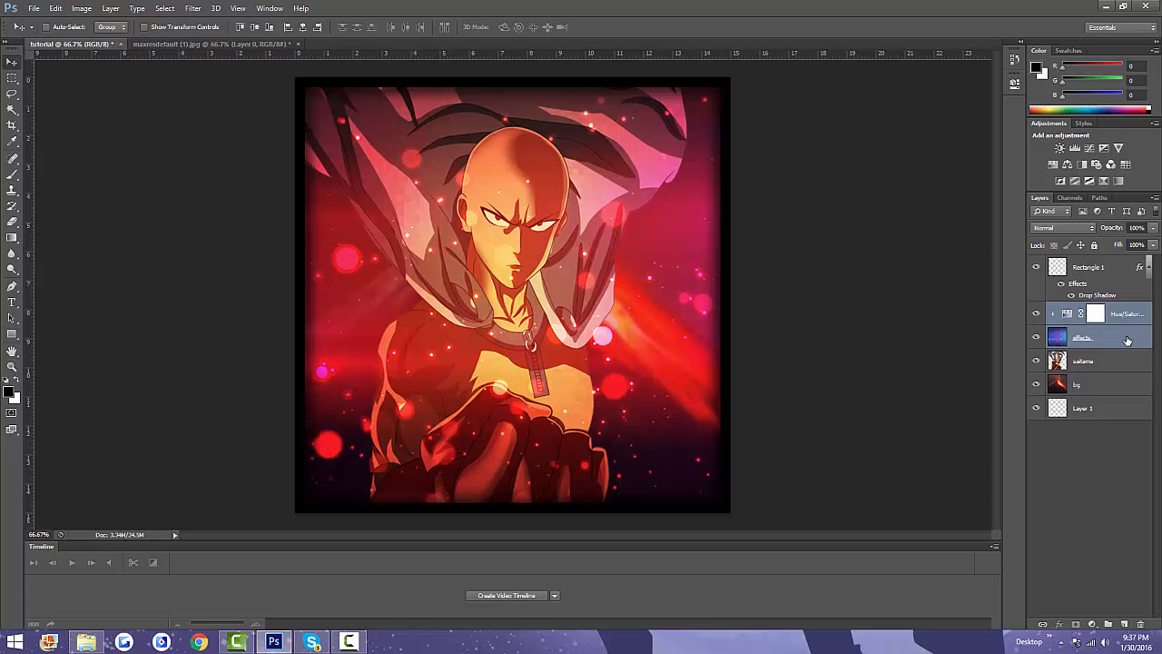
right_click(1127, 340)
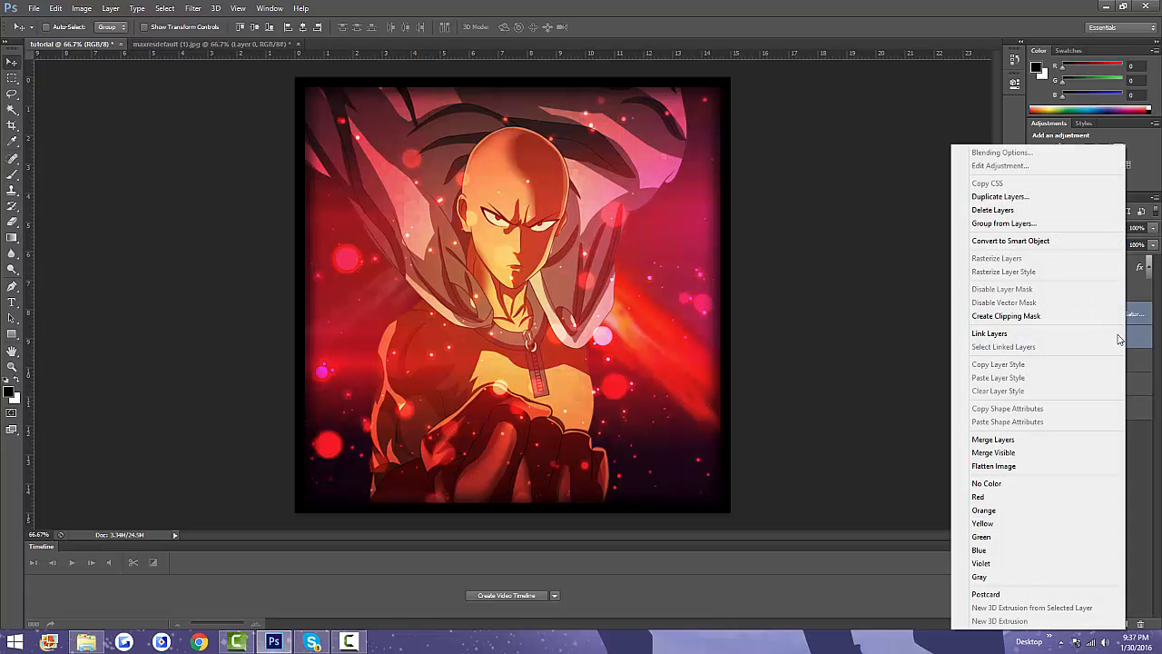
click(998, 196)
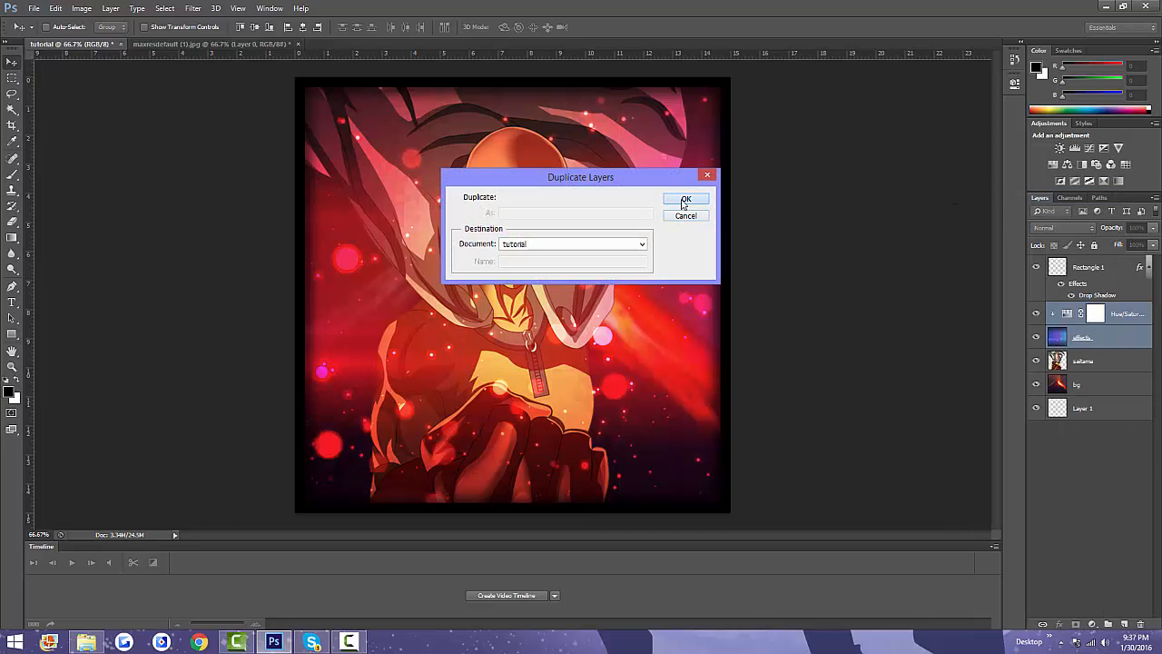
click(685, 199)
drag(1127, 320, 1137, 418)
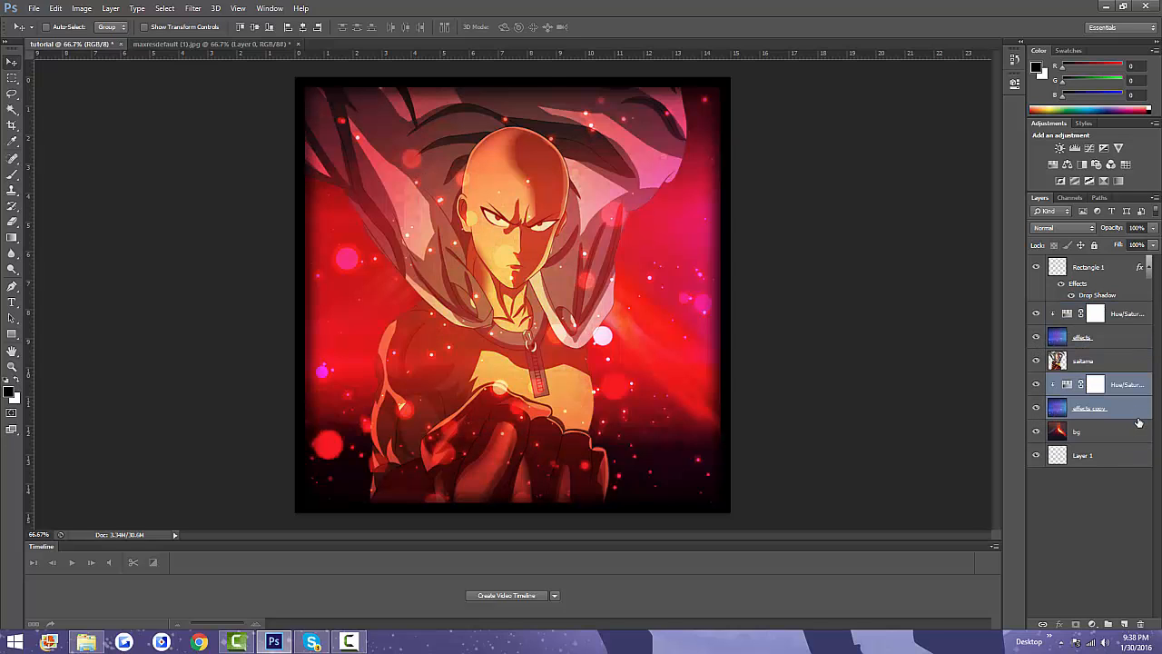
Step: Set the upper effects layer's blend mode to Soft Light, keeping its opacity at 100%
click(1129, 335)
double_click(1129, 337)
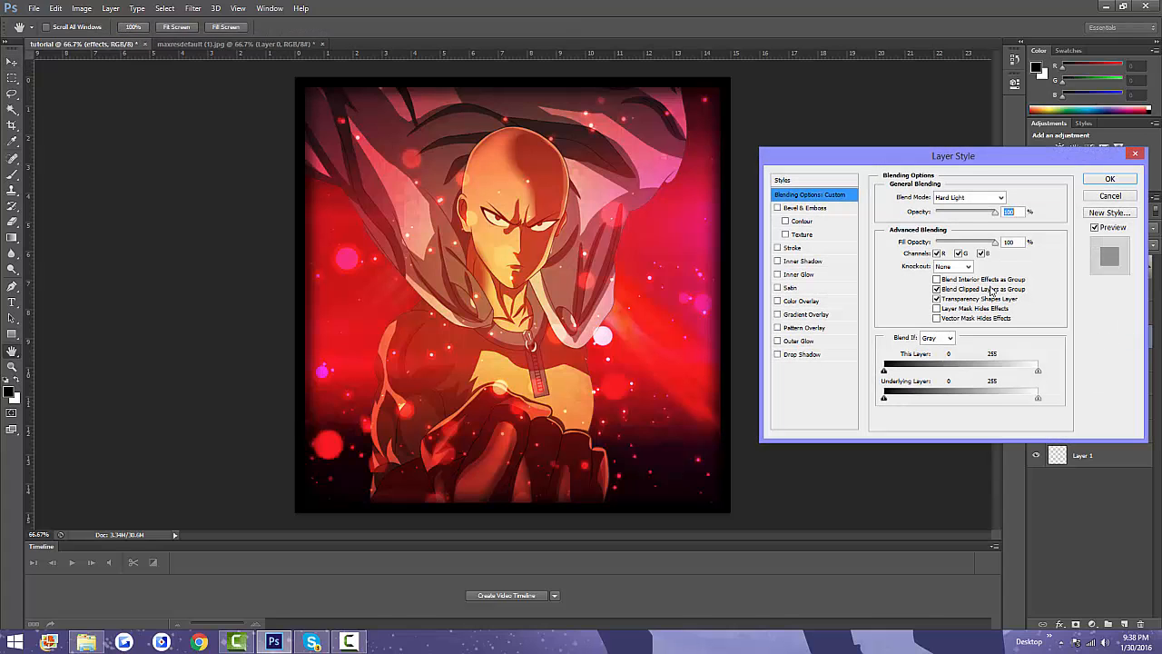
drag(996, 218, 969, 214)
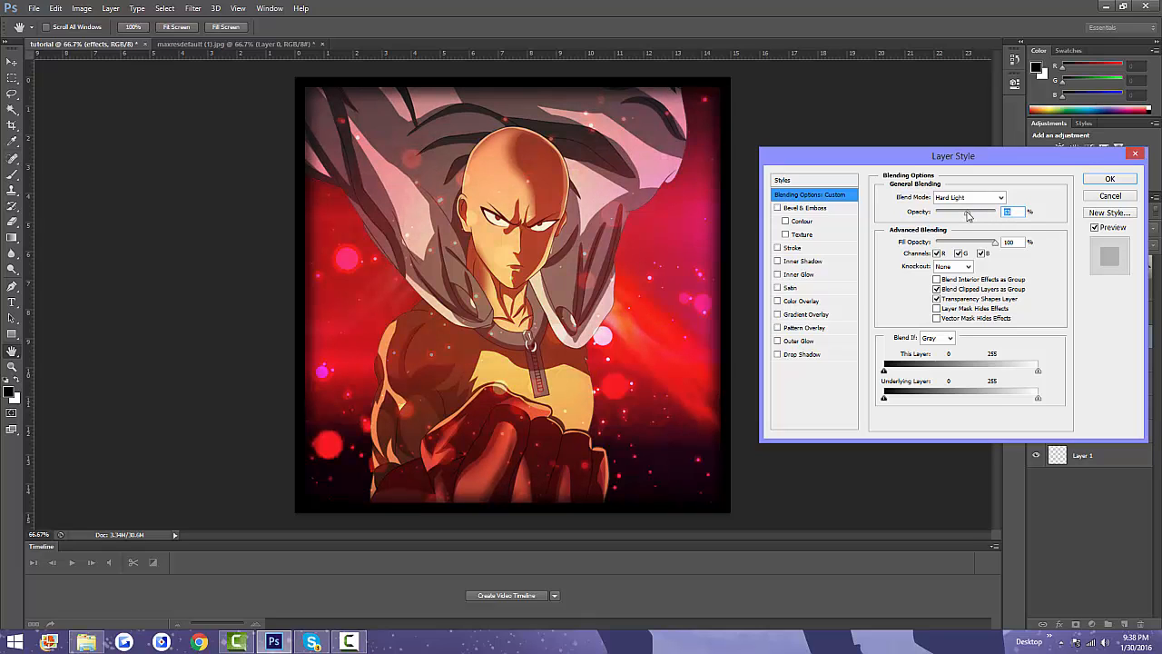
drag(968, 215, 996, 216)
click(972, 197)
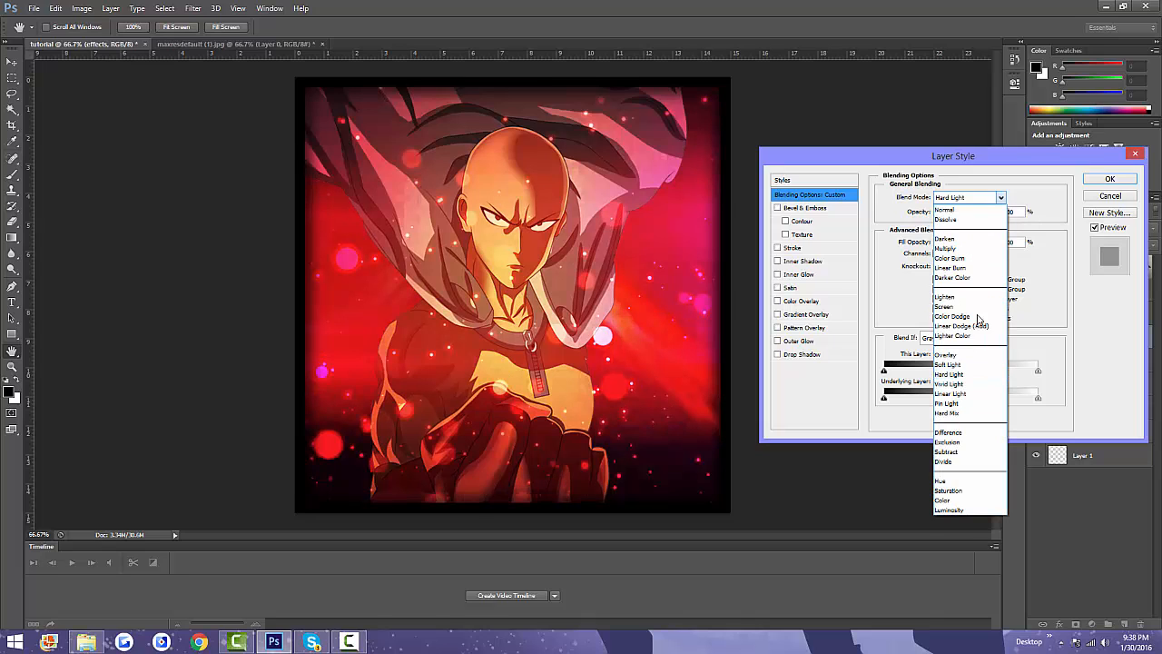
click(977, 363)
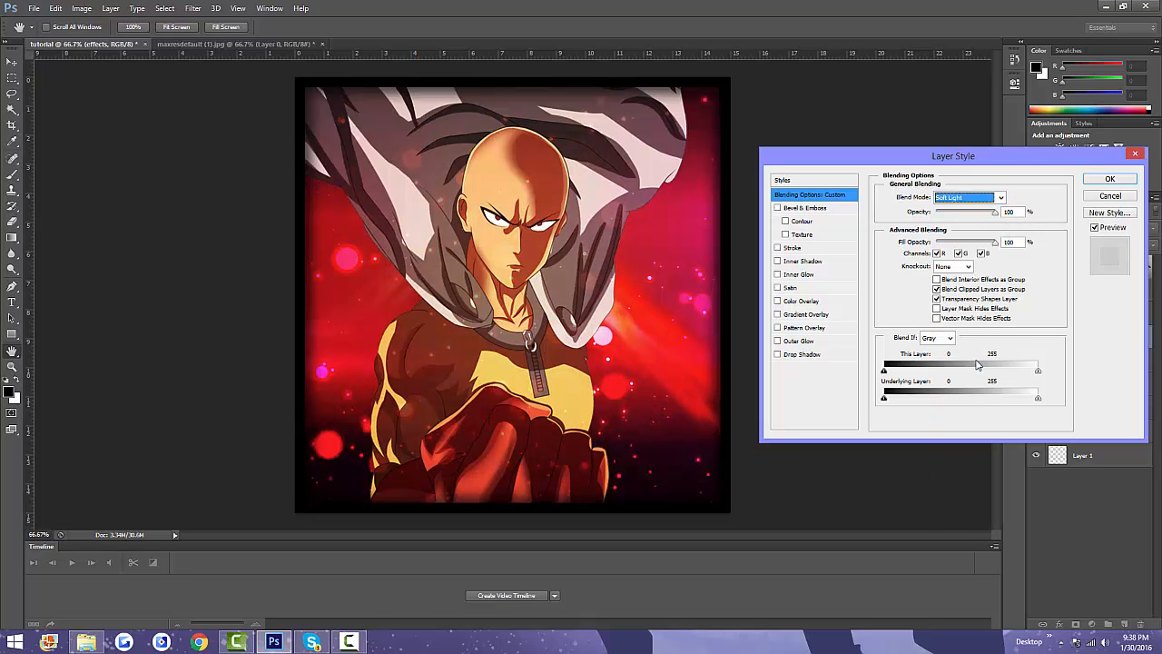
click(1109, 179)
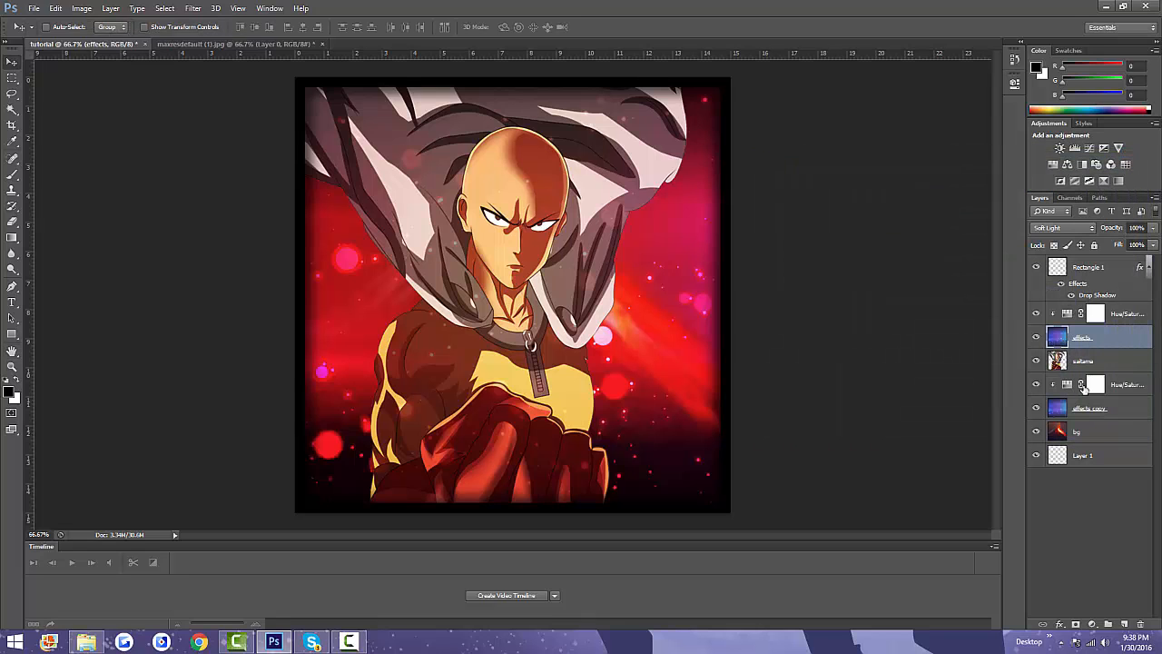
Step: Lower the opacity of the effects copy layer to 85% in its blending options
click(1119, 410)
double_click(1108, 403)
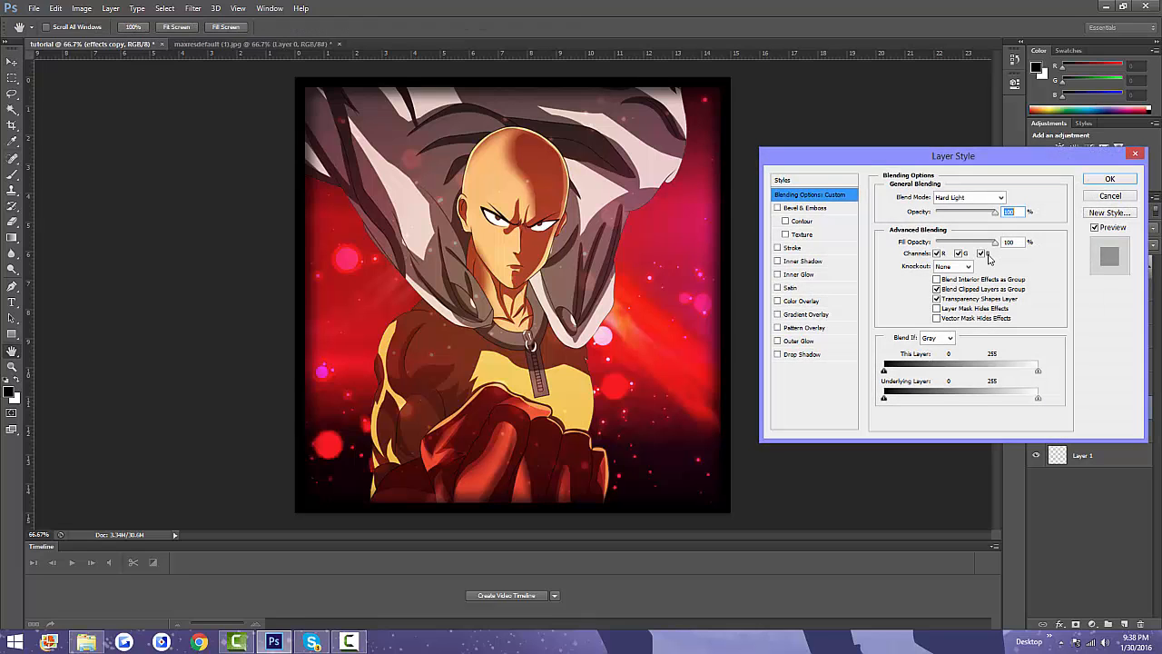
drag(995, 214, 988, 217)
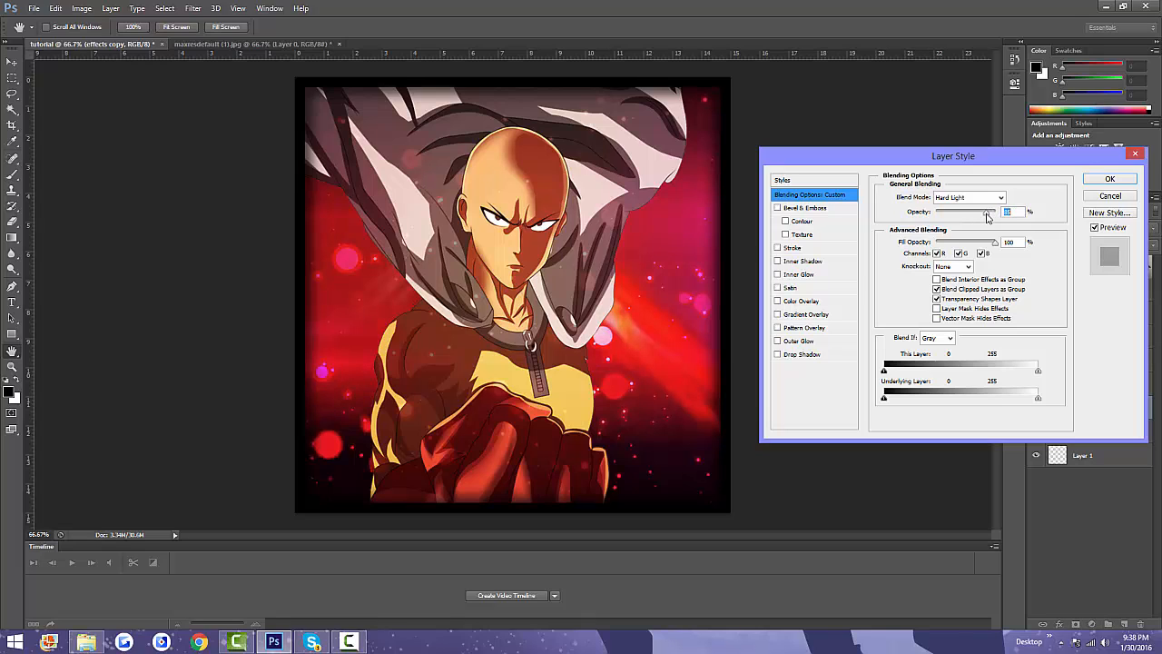
click(1090, 181)
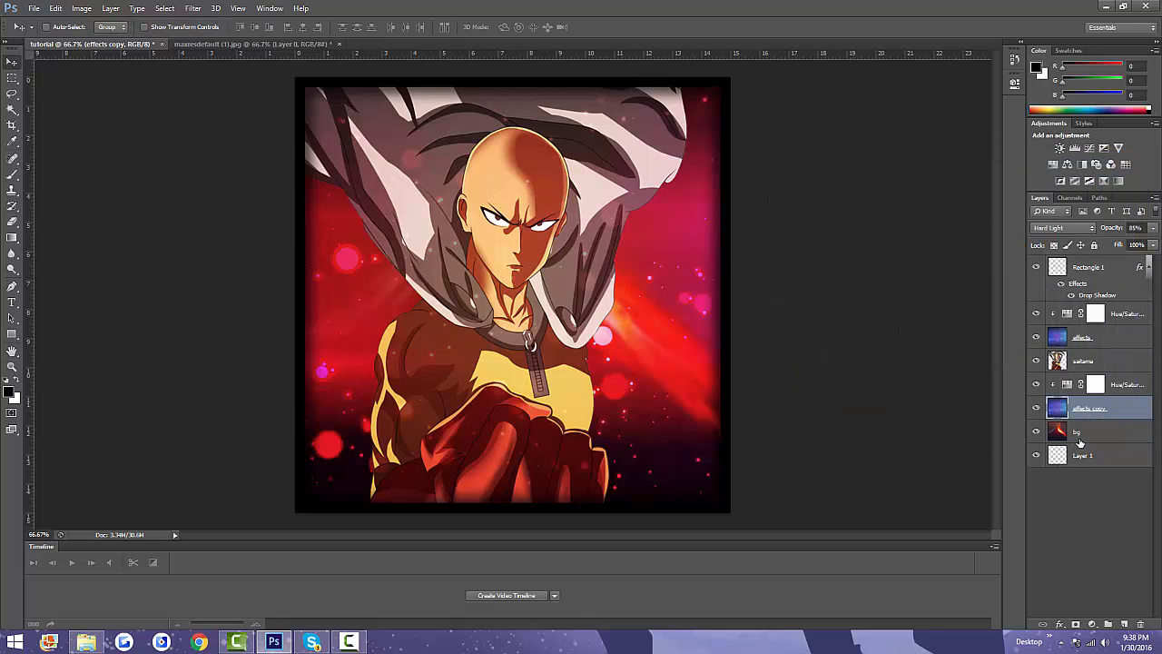
Step: Select the saitama layer and move the character slightly right and up within the frame
click(1117, 432)
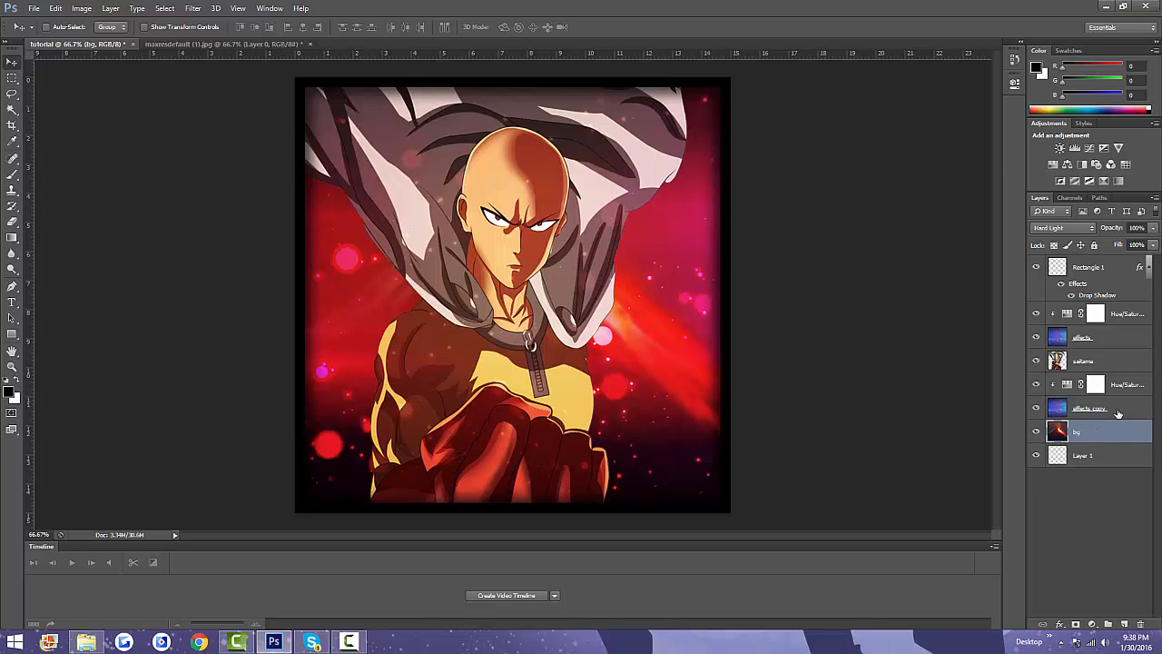
click(1110, 361)
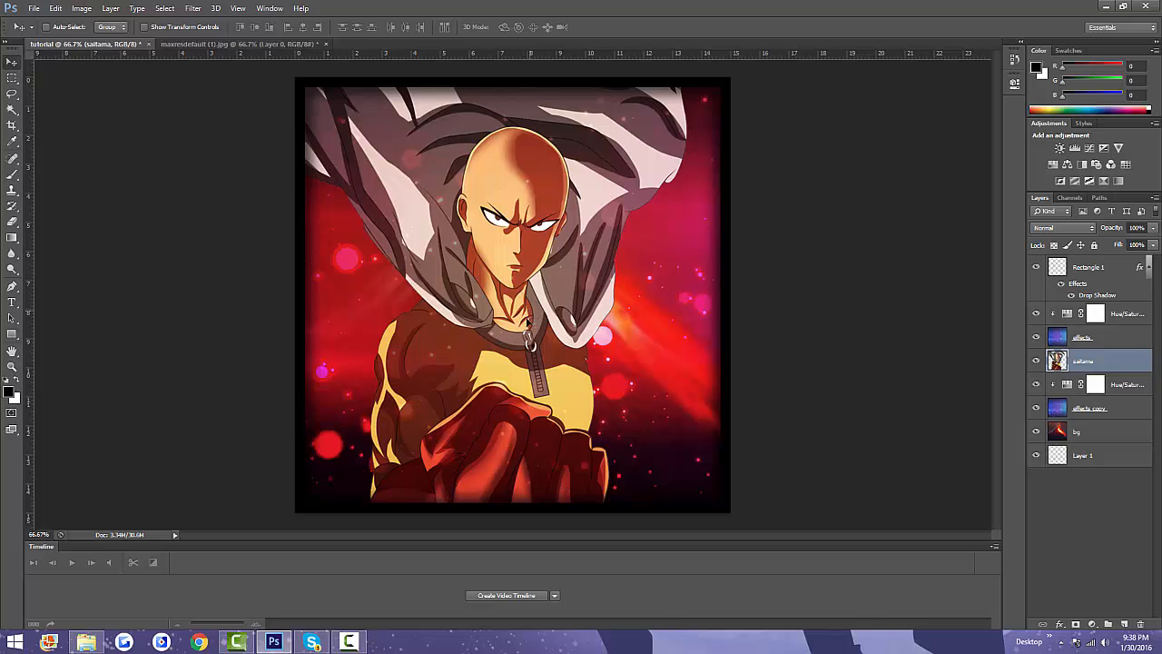
mouse_move(528, 312)
mouse_down()
mouse_move(521, 326)
mouse_move(539, 309)
mouse_up()
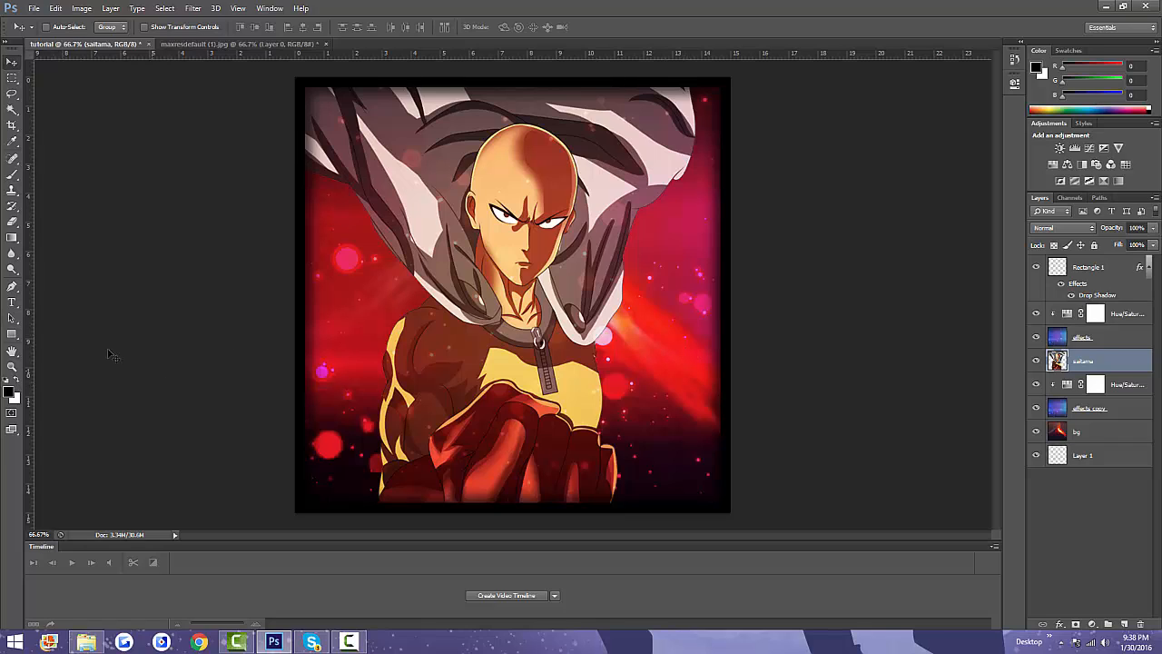
Step: Start a text layer above the upper Hue/Saturation adjustment, using the Action Comics Black font at 100 pt
click(14, 303)
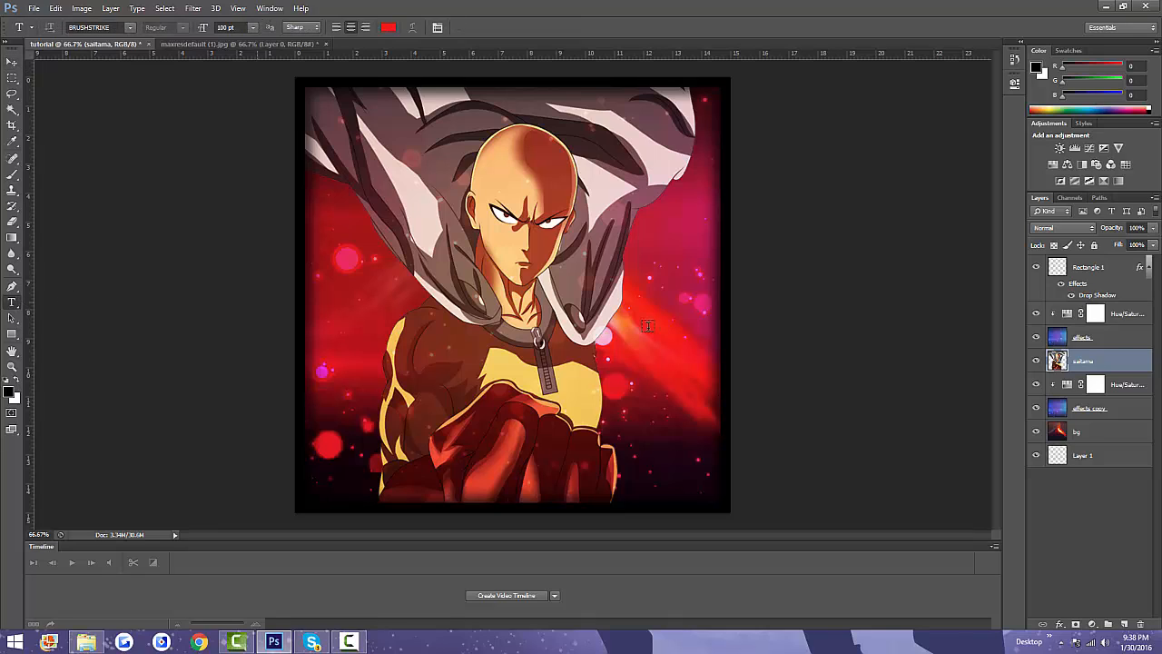
click(1113, 314)
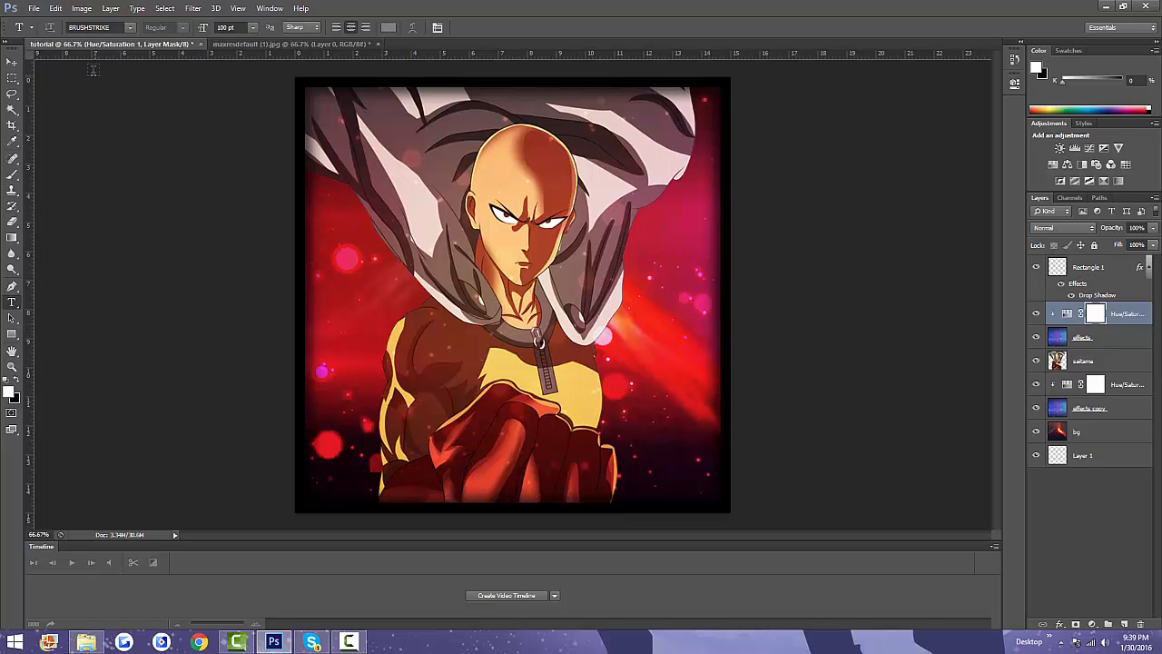
click(127, 28)
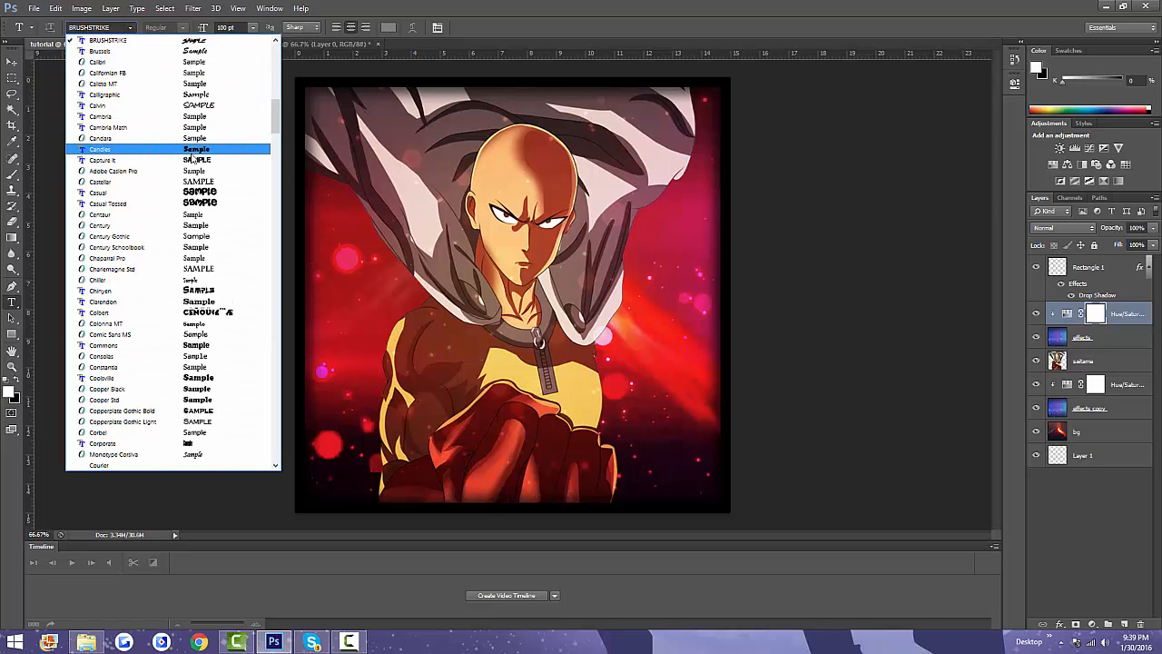
scroll(192, 159, up, 12)
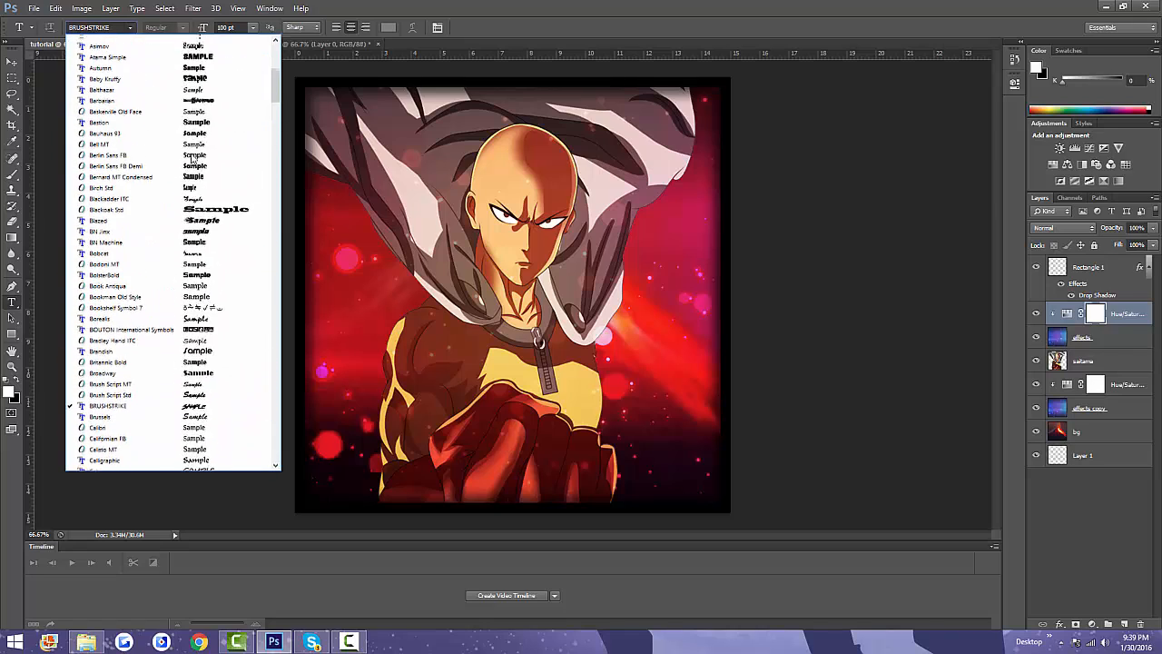
scroll(193, 158, up, 8)
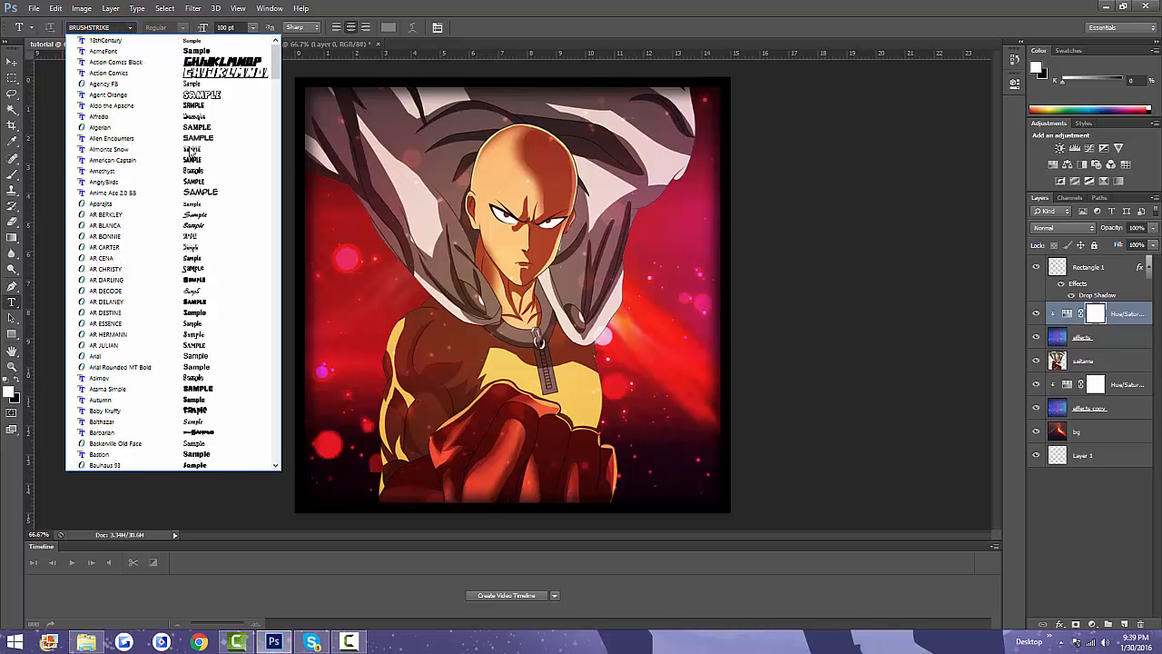
click(157, 53)
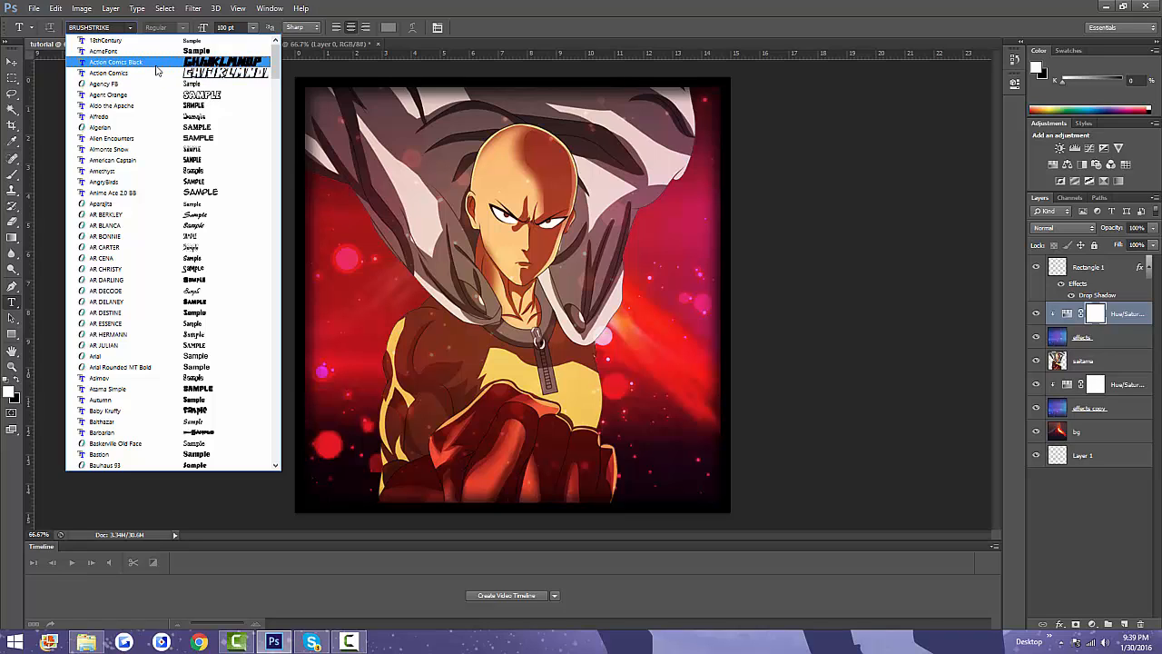
click(155, 63)
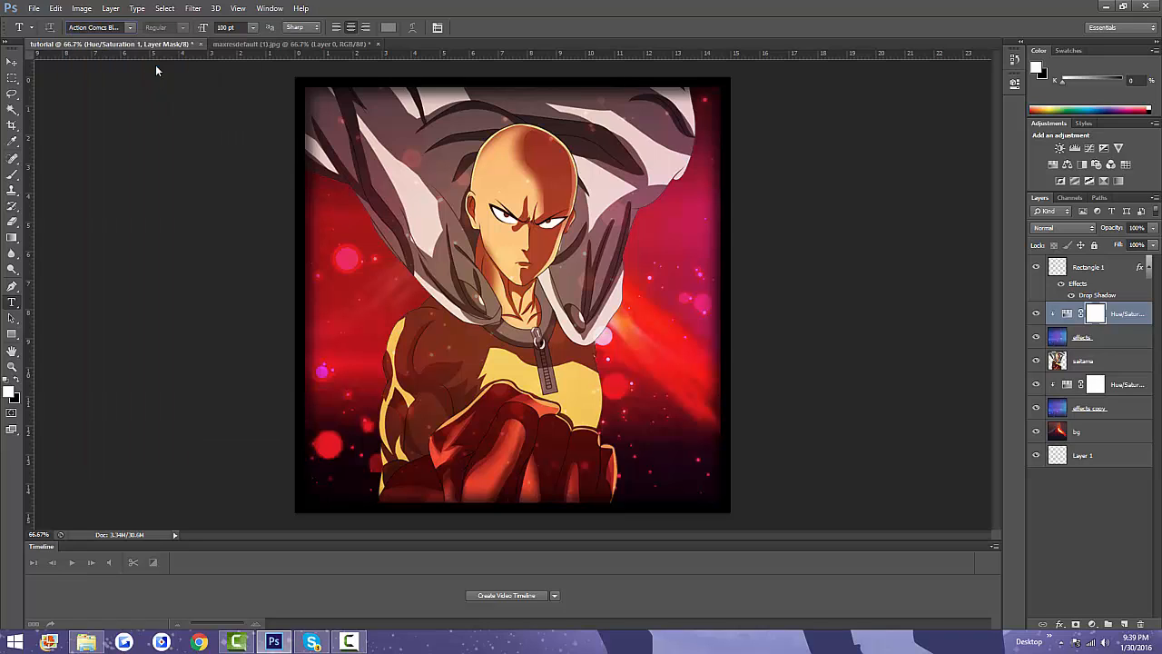
click(454, 371)
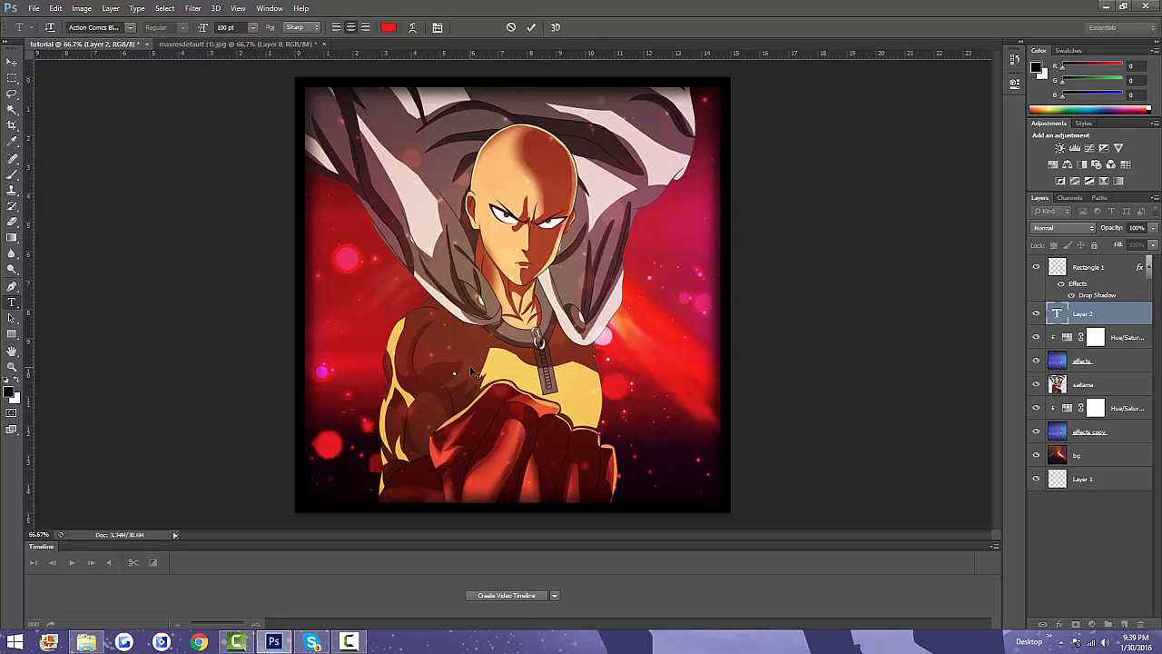
text(Tops)
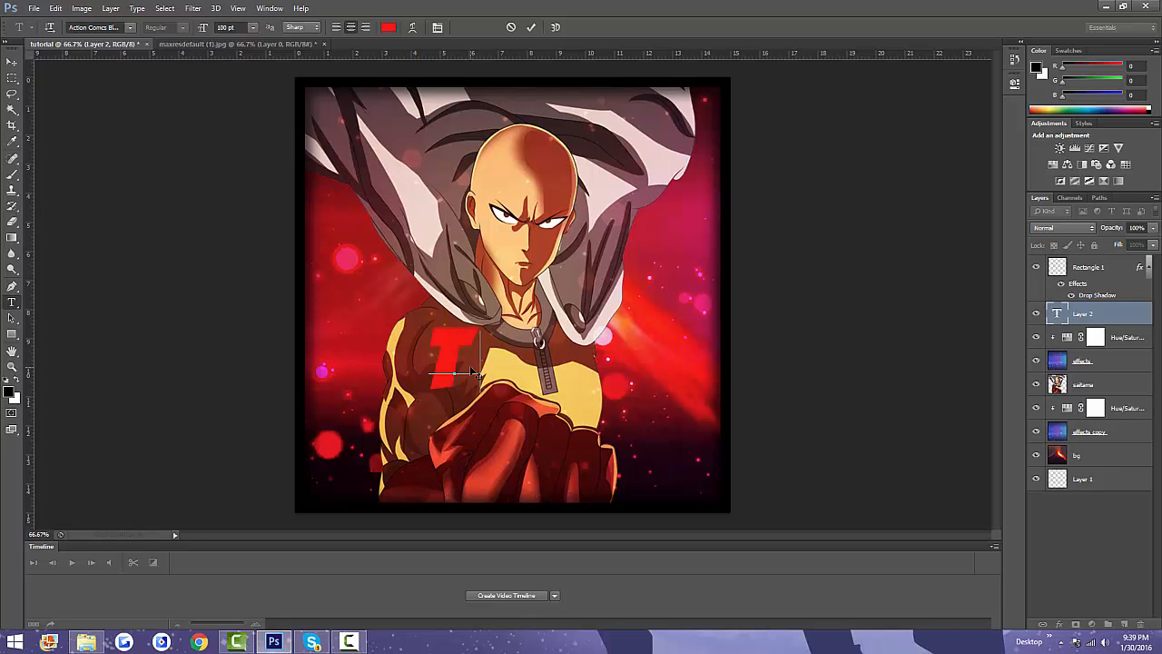
key(BackSpace)
key(BackSpace)
key(BackSpace)
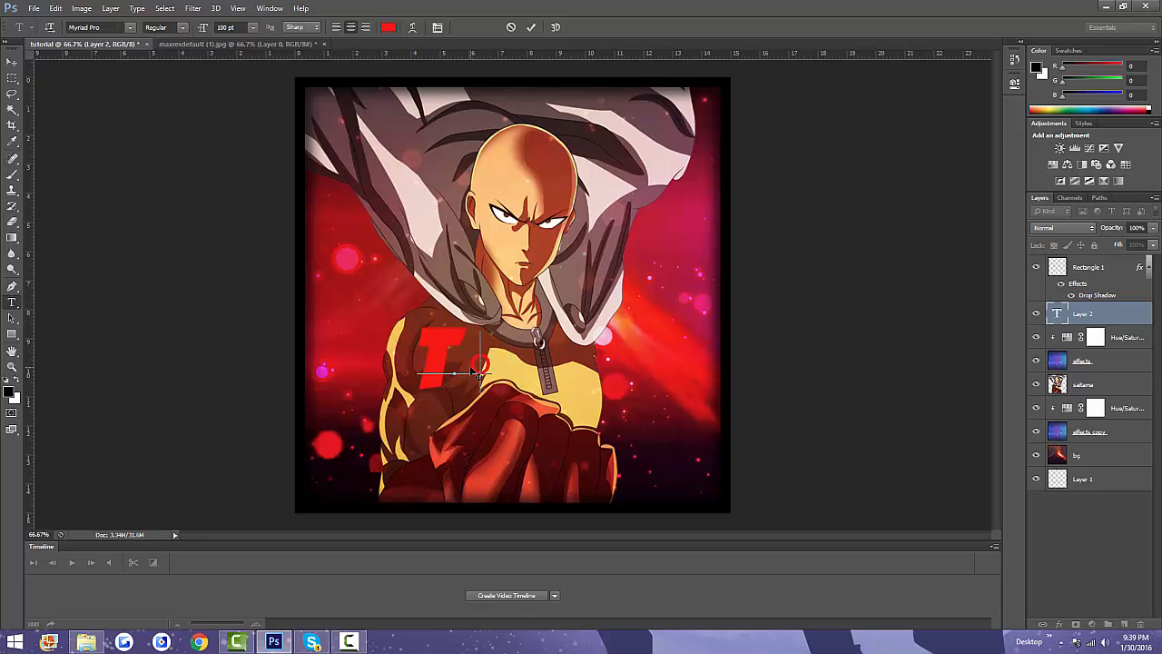
text(OPS)
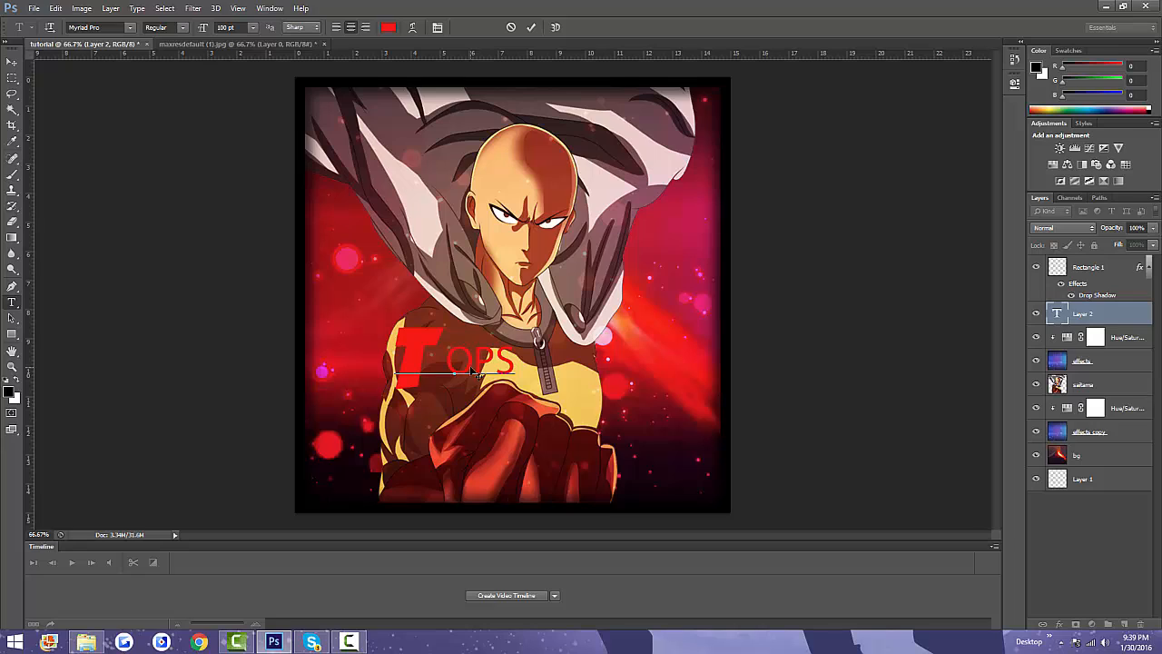
key(BackSpace)
key(BackSpace)
key(BackSpace)
key(BackSpace)
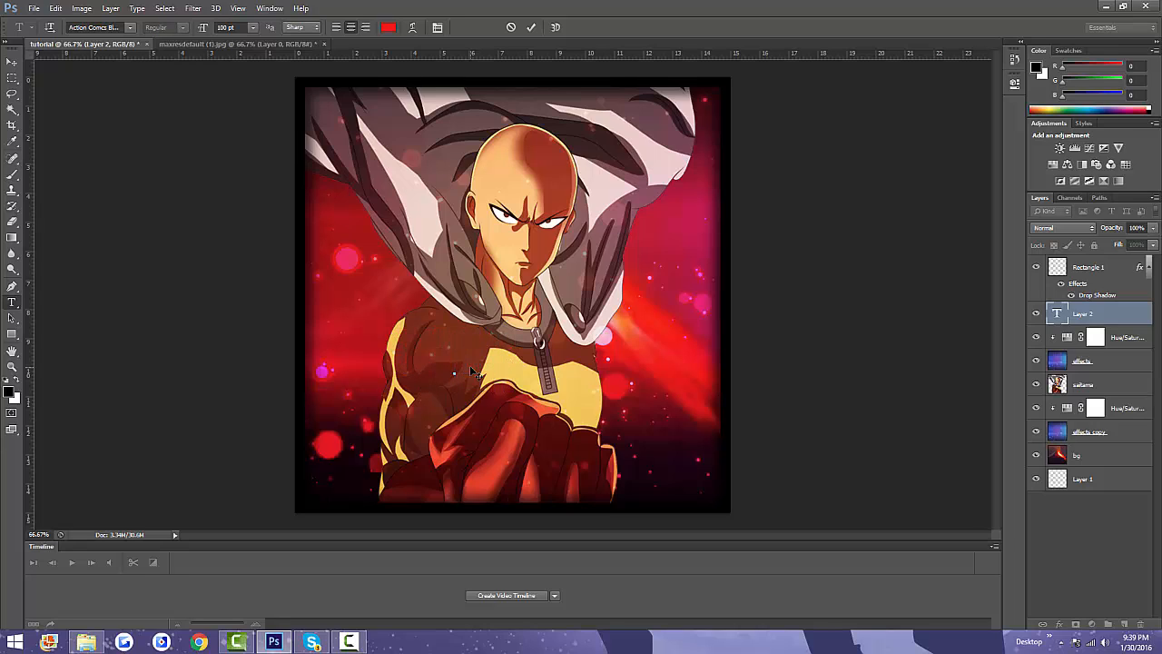
Step: Enter the text TOPS in capital letters on the new text layer
text(TO)
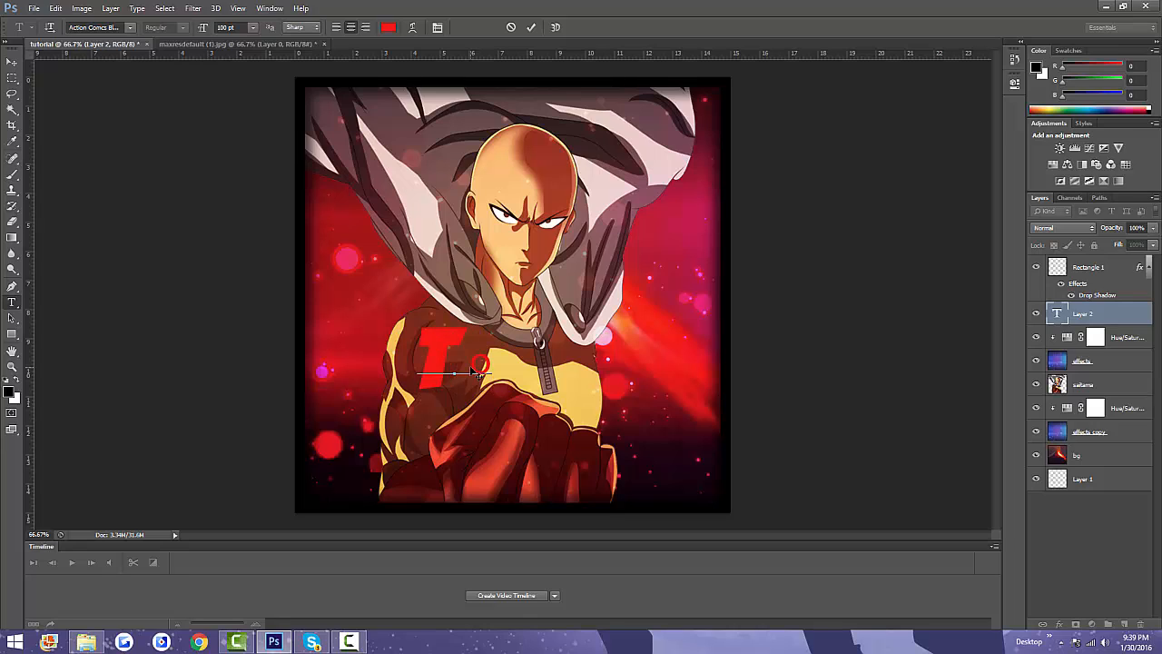
key(BackSpace)
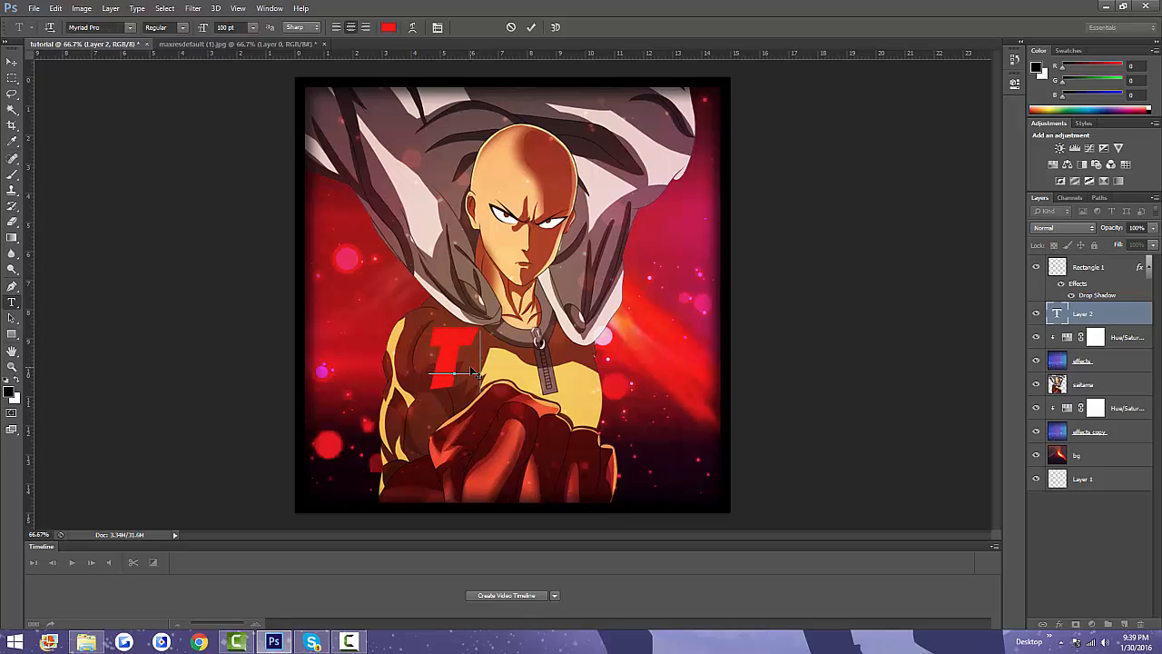
text(OPS)
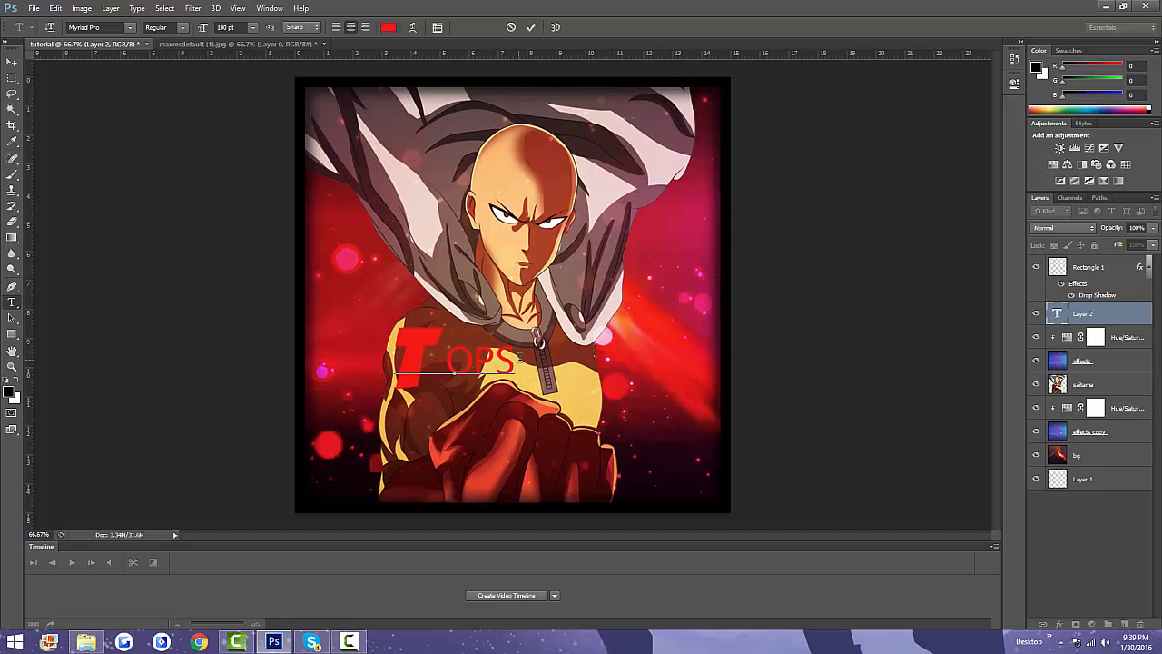
Step: Change the font of the letters OPS to Action Comics Black to match the T
drag(520, 359, 447, 361)
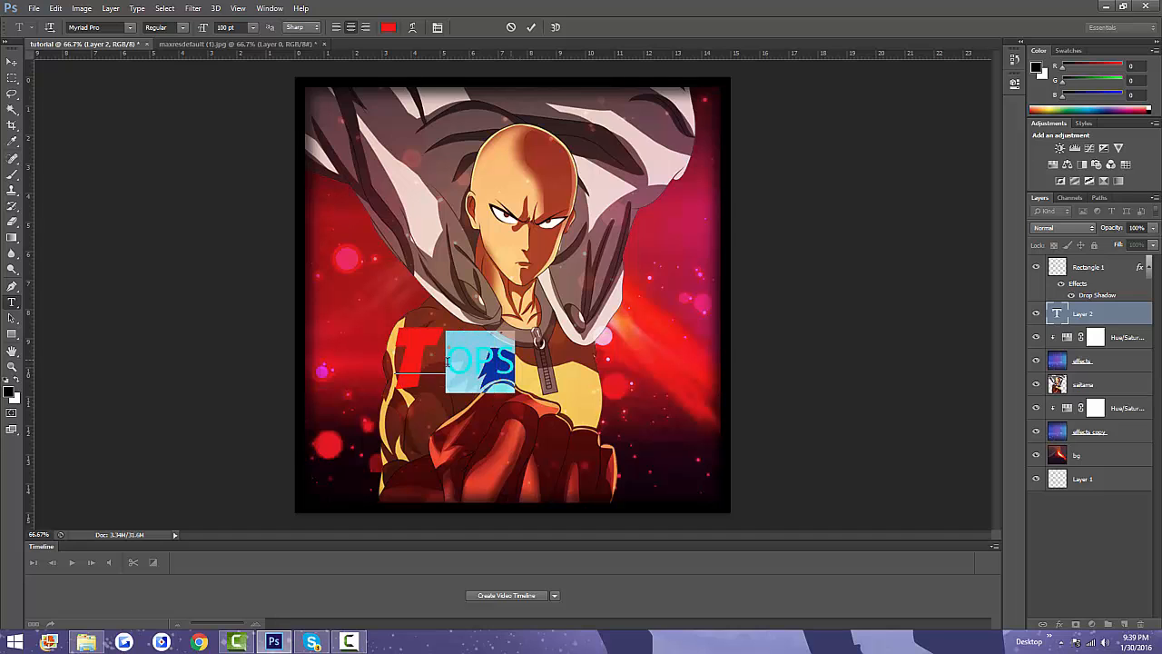
click(128, 30)
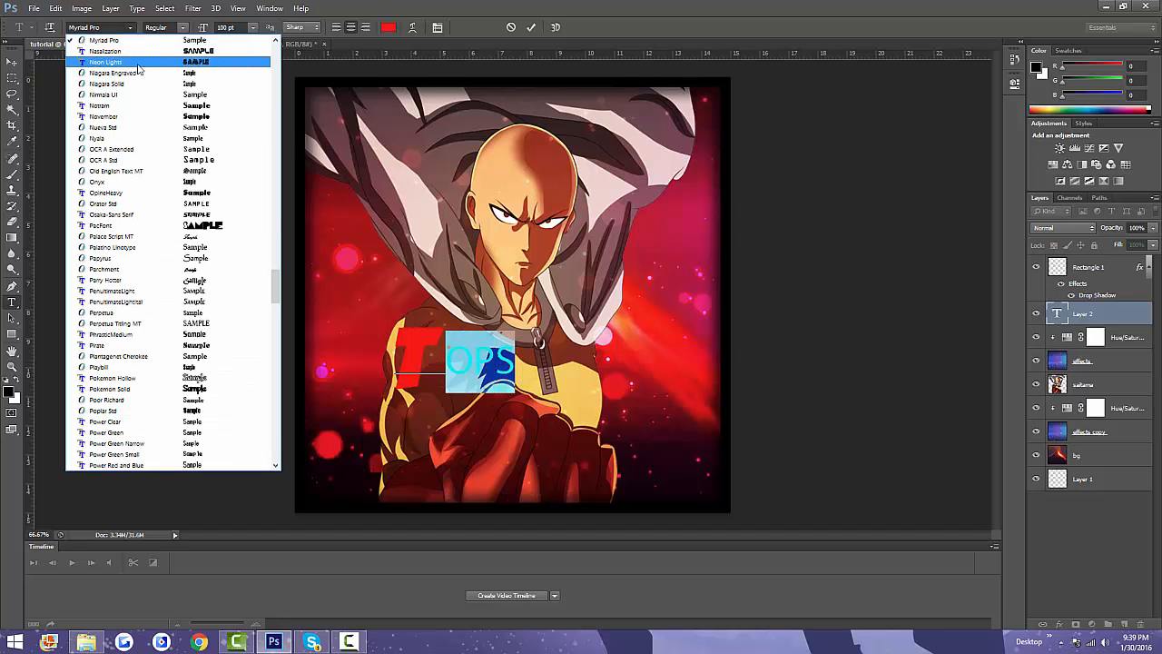
scroll(144, 55, up, 5)
scroll(280, 224, up, 15)
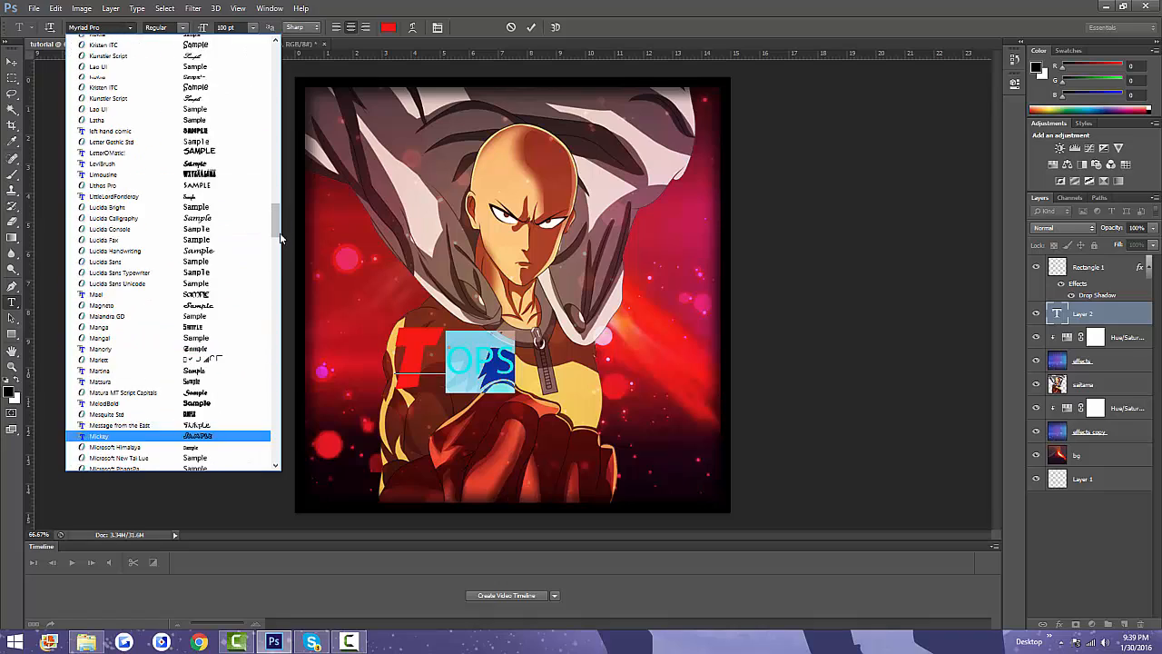
drag(278, 226, 261, 62)
click(251, 62)
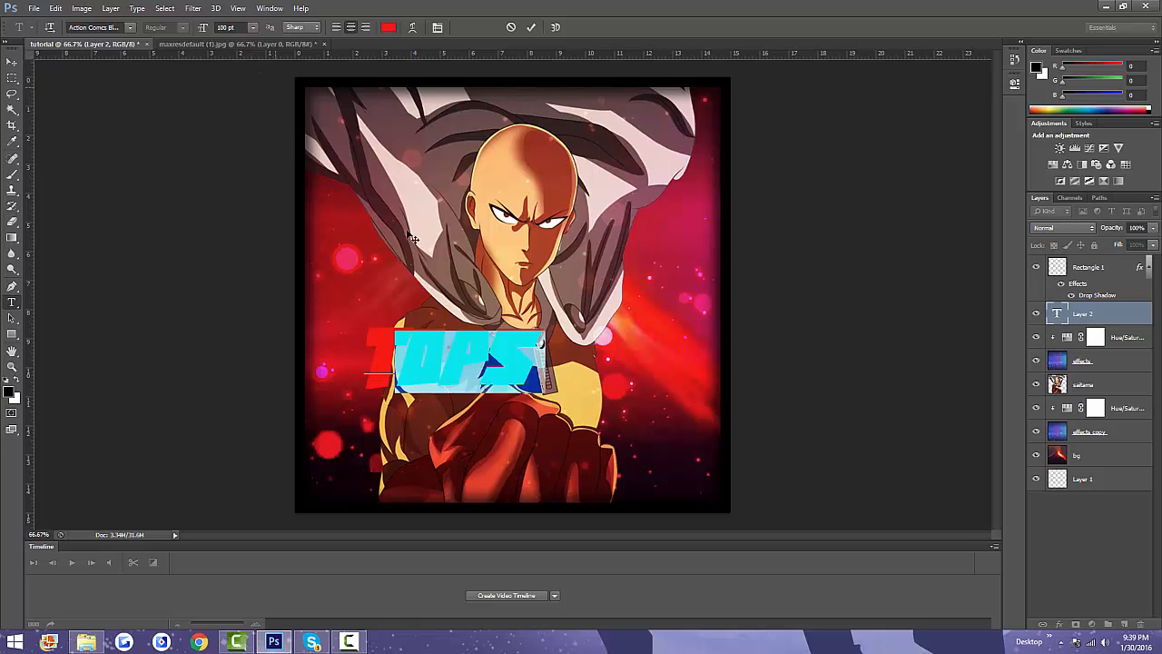
click(526, 371)
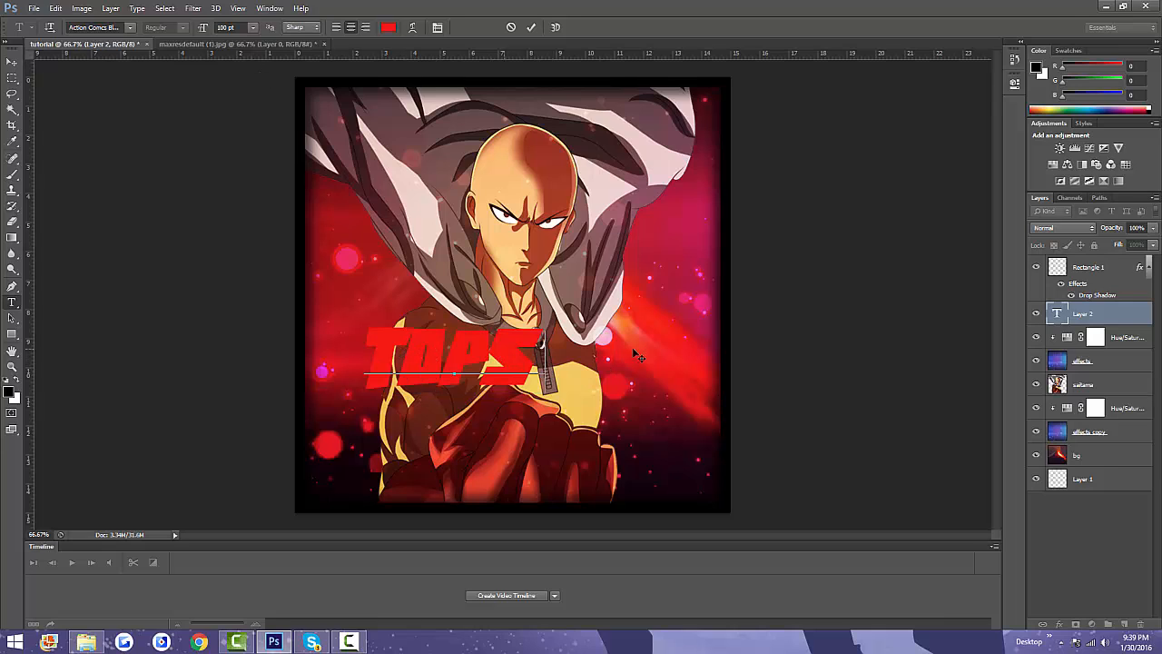
Step: Enlarge the TOPS text proportionally to about 143% and position it over the character's fist
click(12, 65)
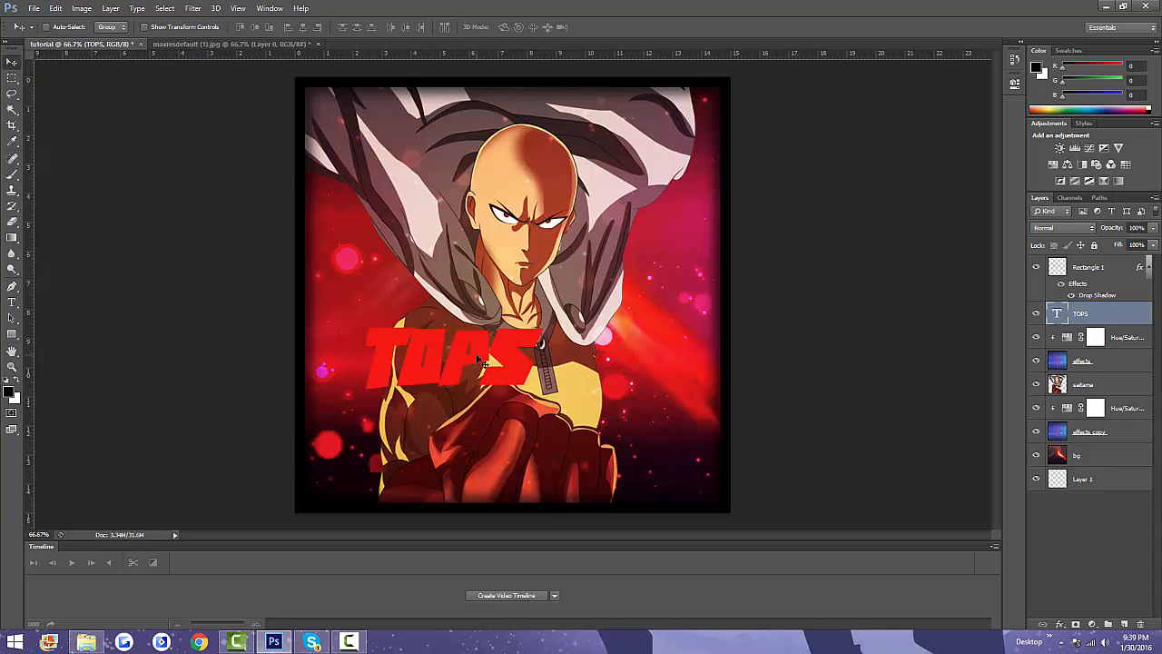
drag(468, 360, 512, 449)
key(ctrl+t)
drag(591, 420, 667, 375)
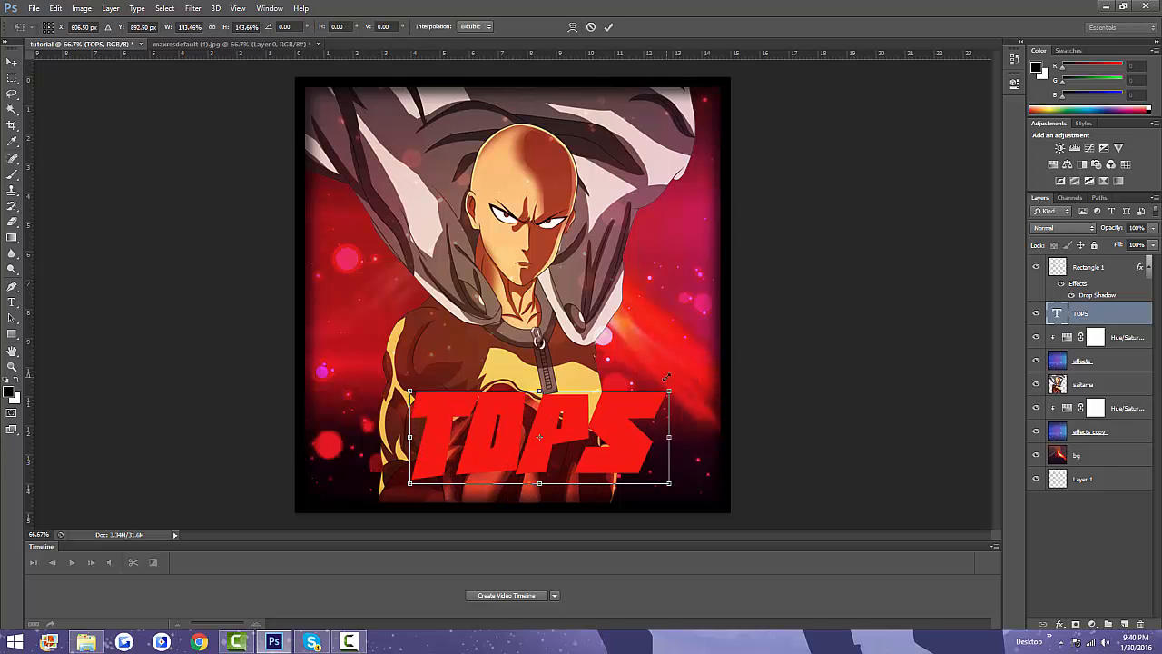
key(Return)
drag(606, 439, 594, 421)
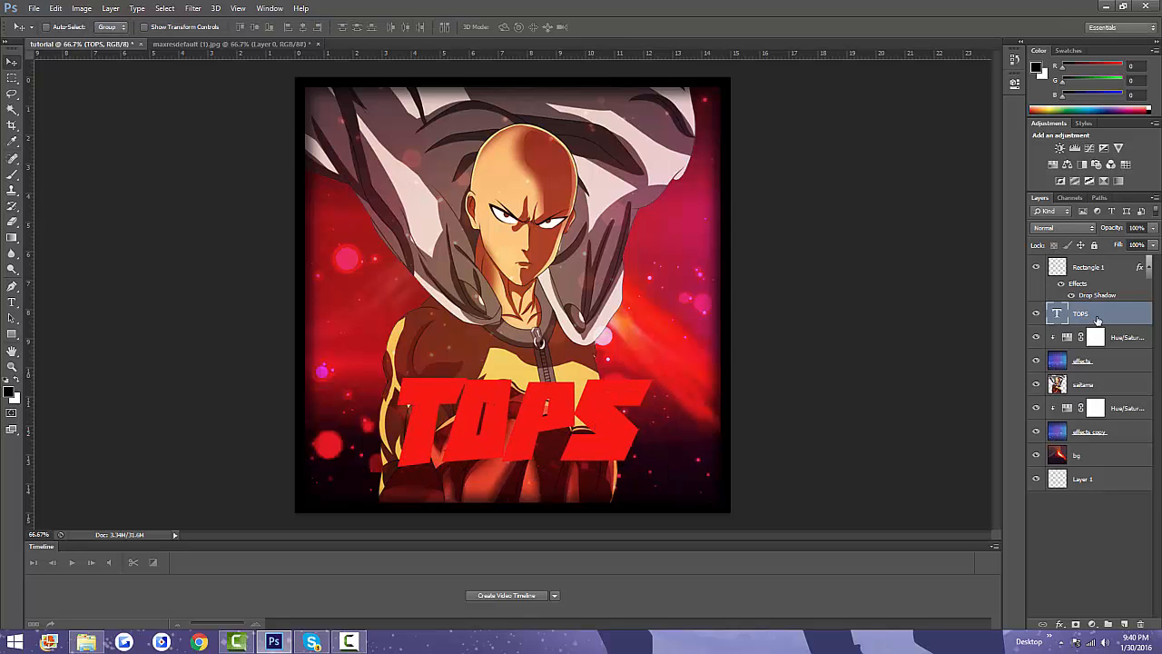
Step: Set the TOPS layer's fill opacity to 0% in its blending options
double_click(1124, 316)
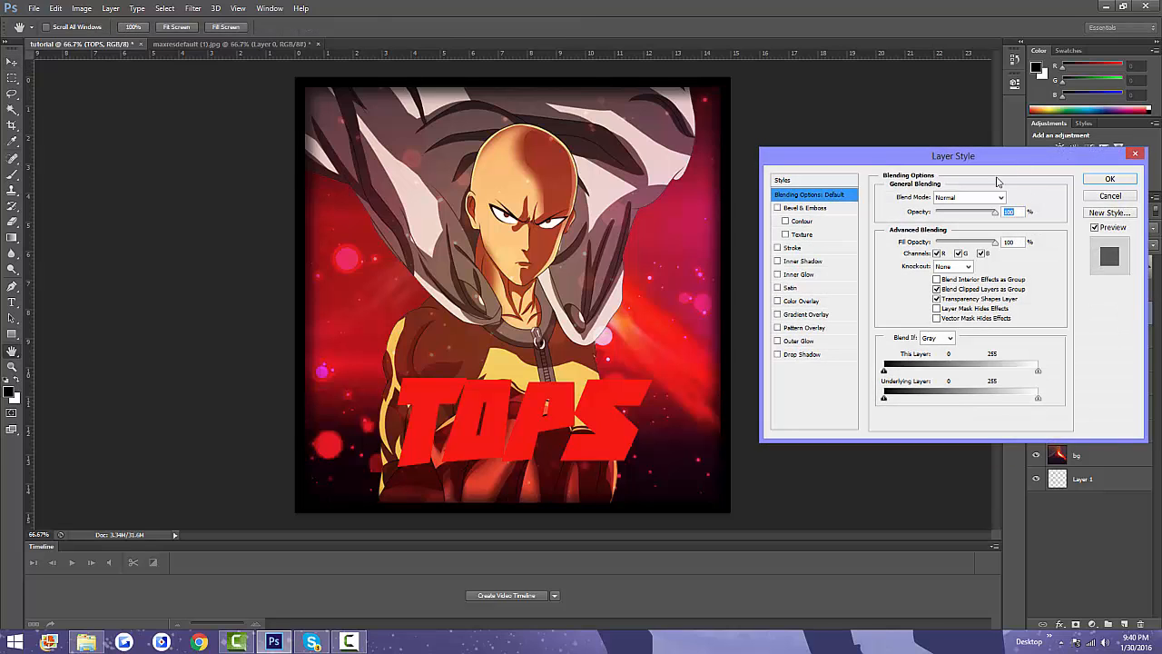
drag(1022, 163, 939, 194)
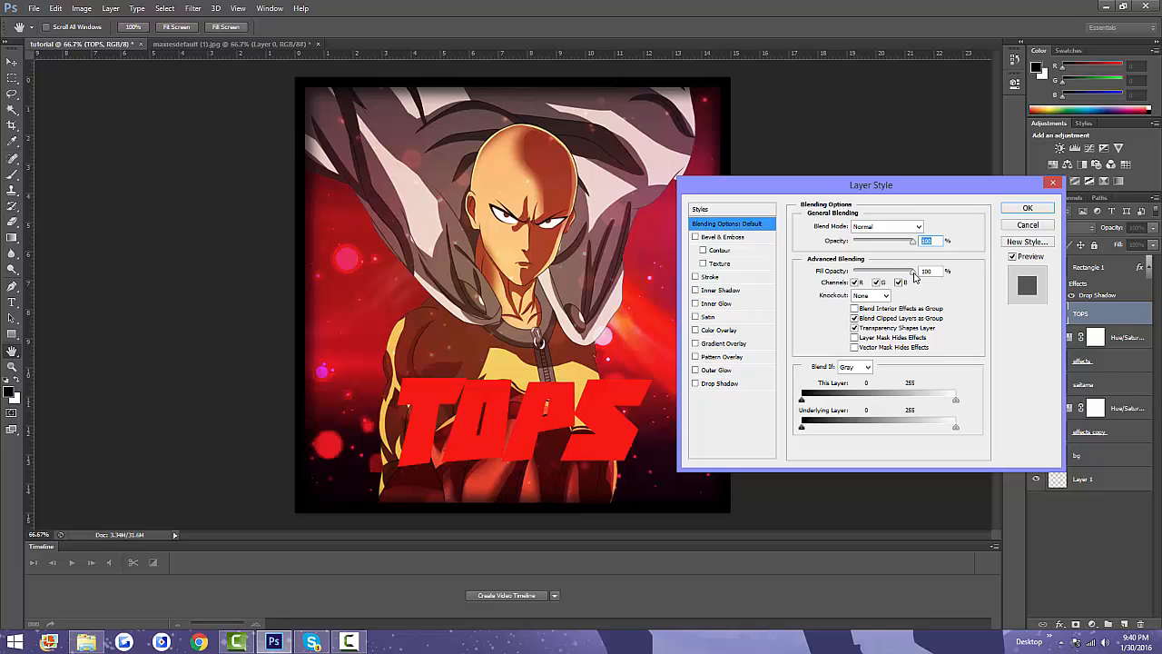
drag(915, 278, 852, 275)
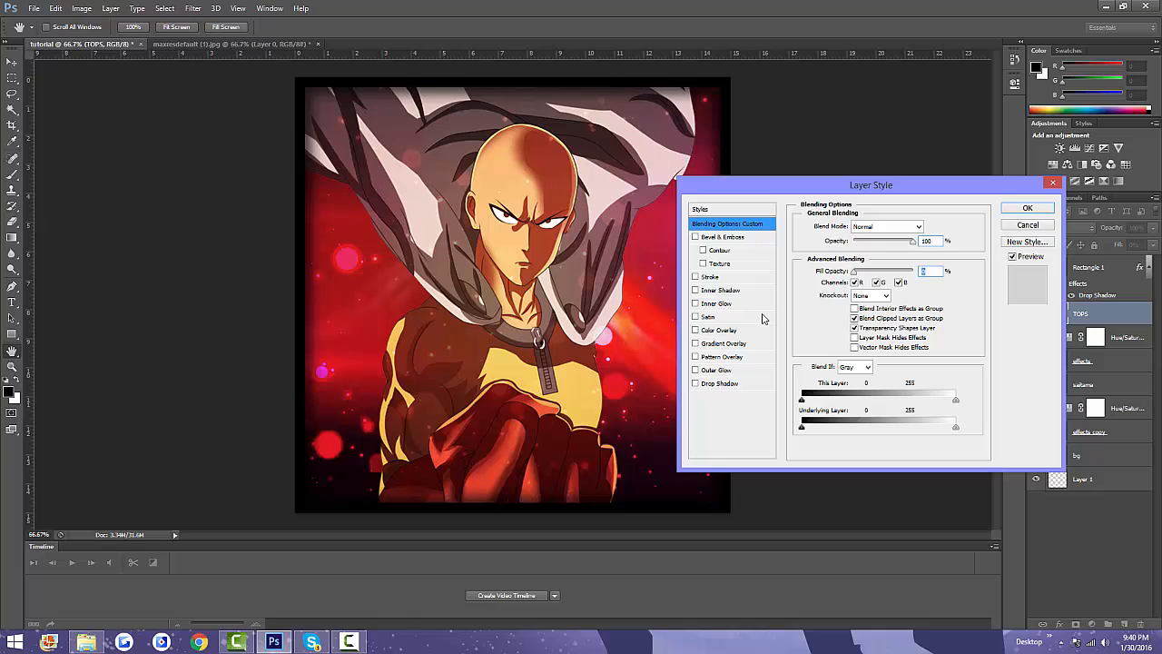
Step: Add a white (ffffff) outside stroke to the TOPS text and make it slightly thicker than 3 px
click(732, 280)
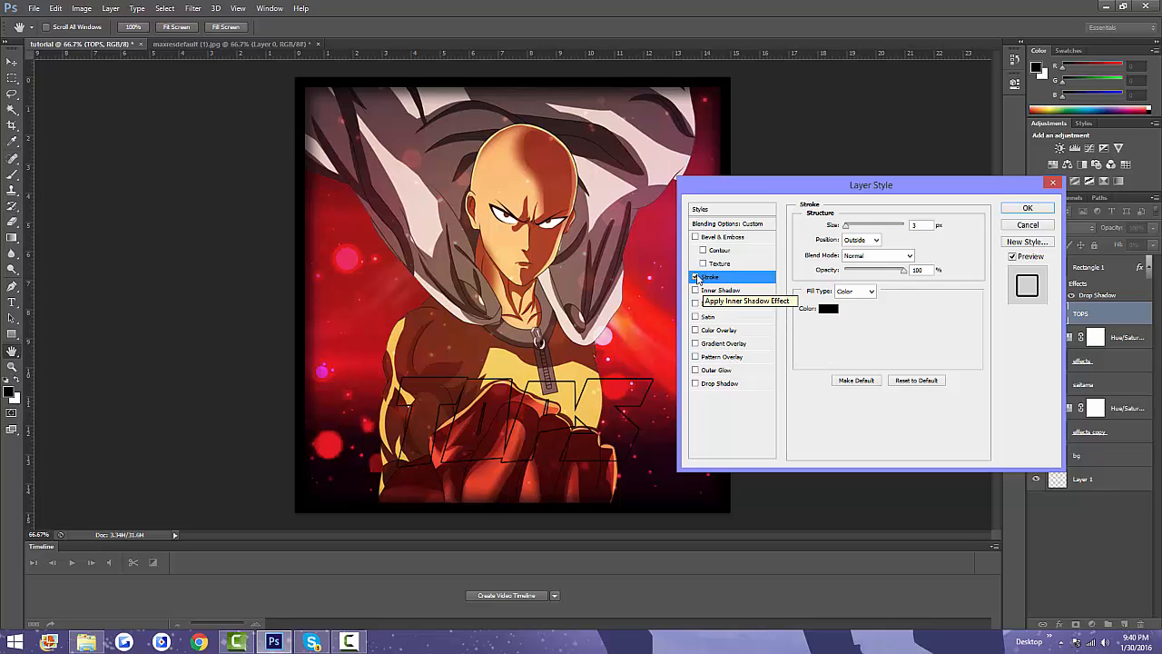
click(696, 277)
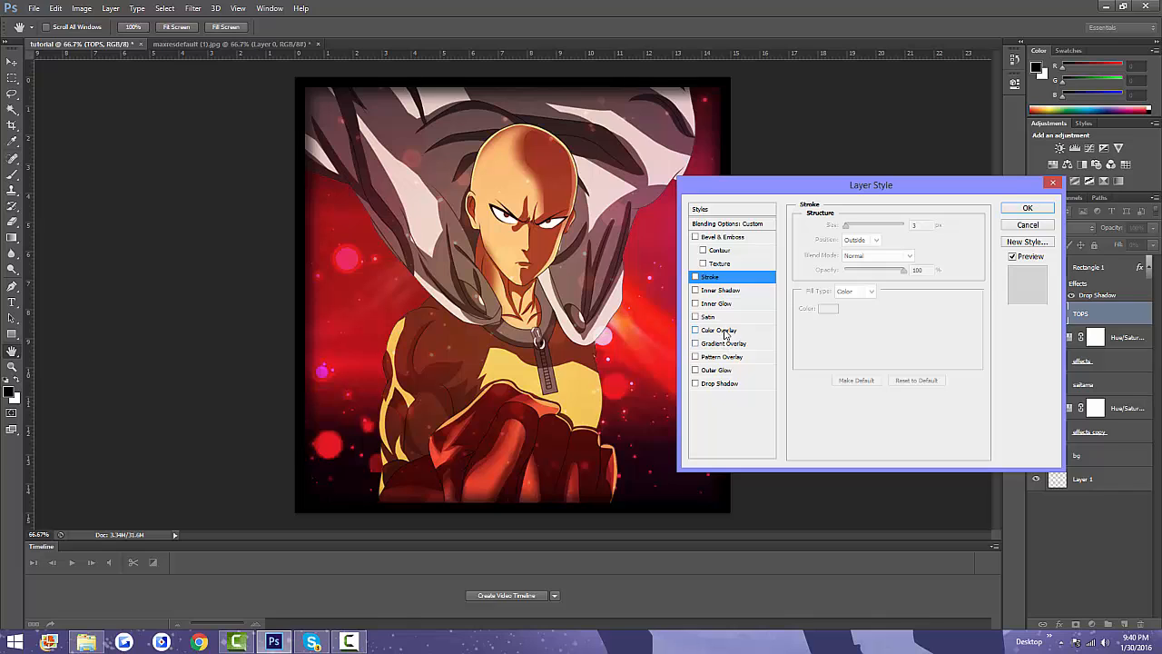
click(697, 277)
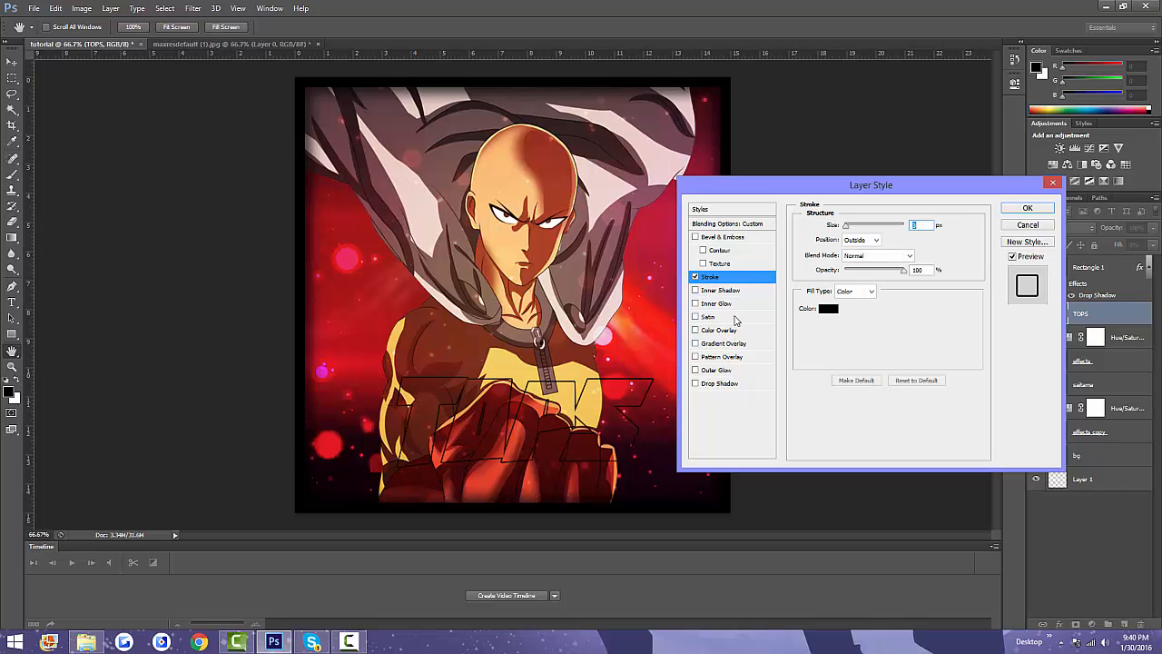
click(824, 310)
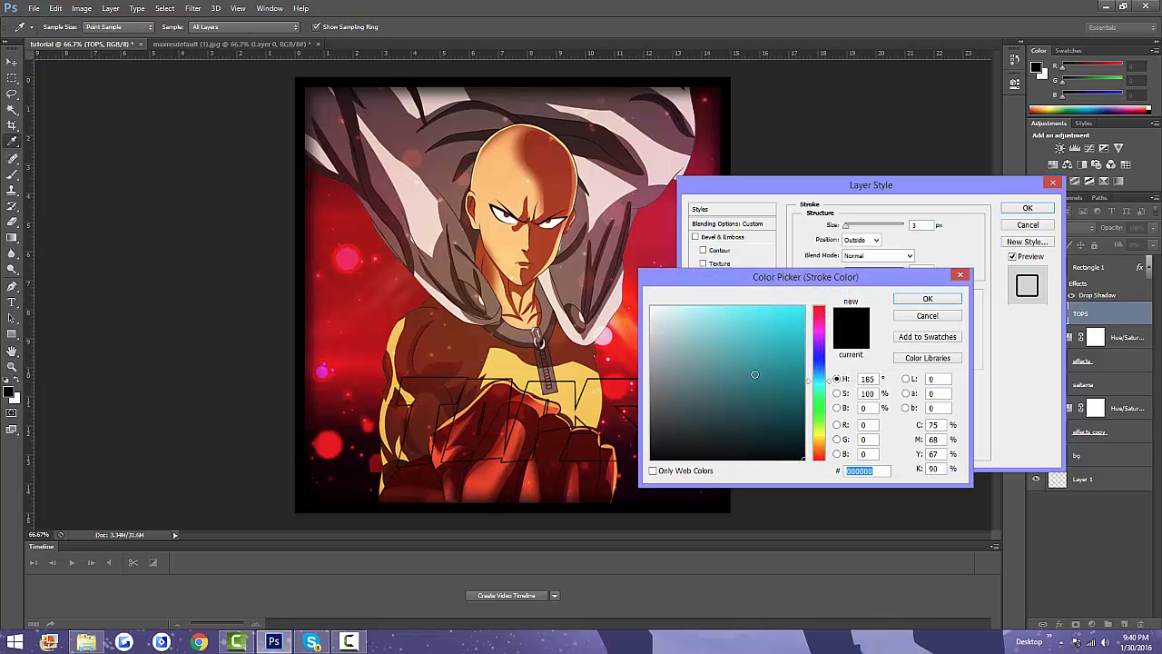
drag(724, 380, 641, 294)
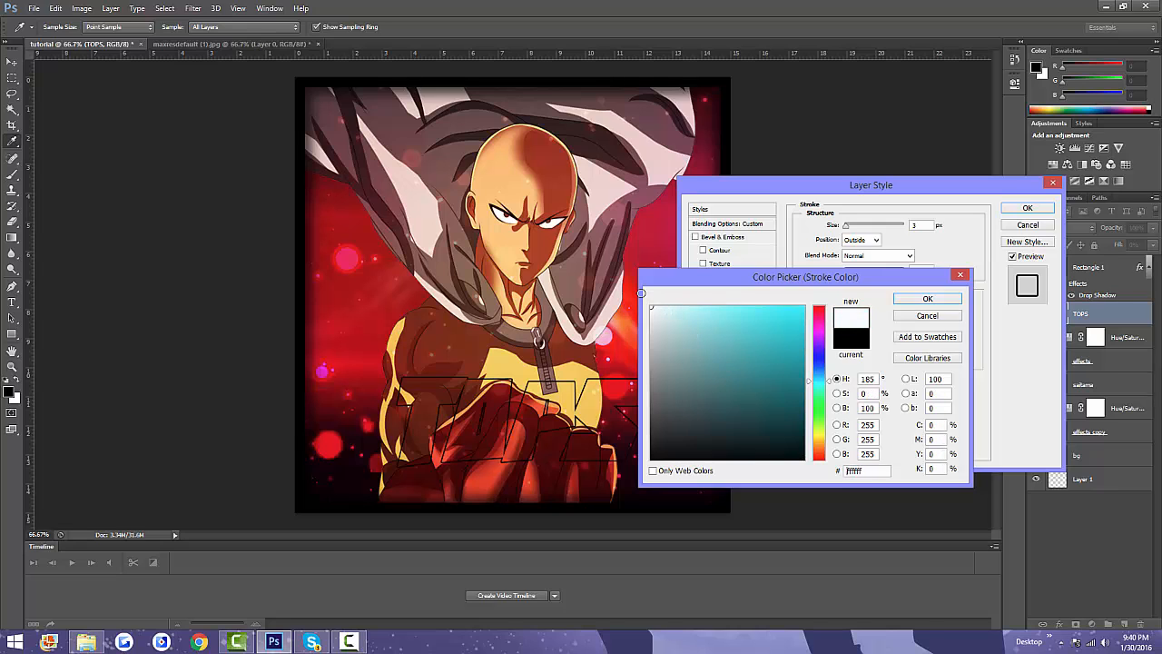
click(927, 298)
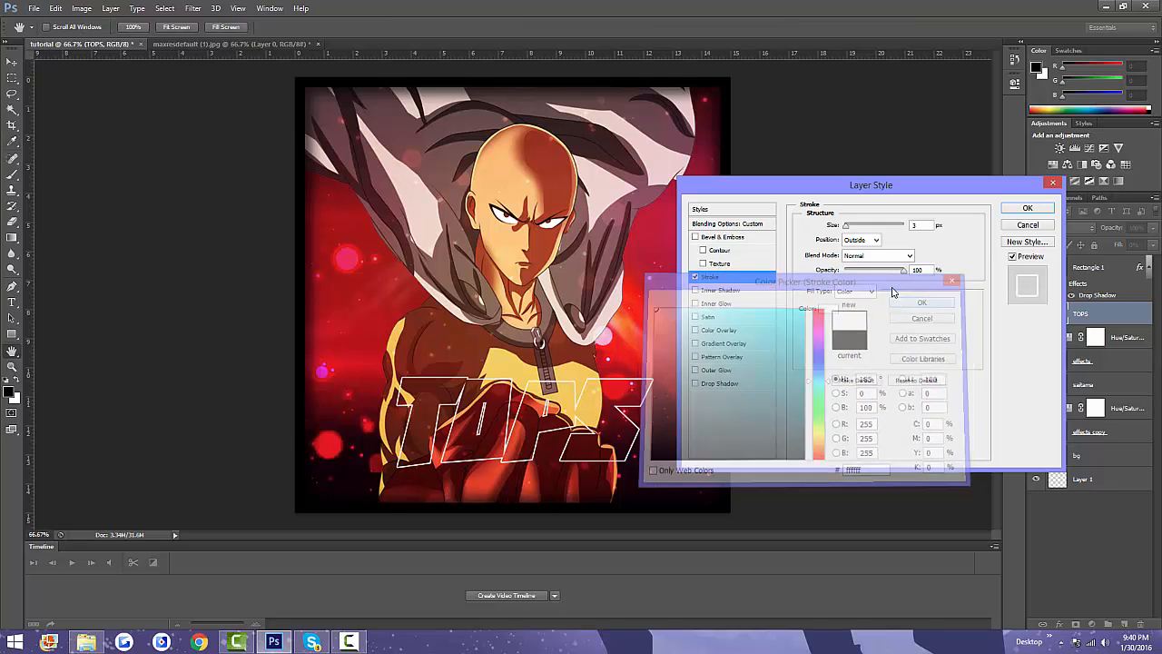
drag(845, 229, 850, 231)
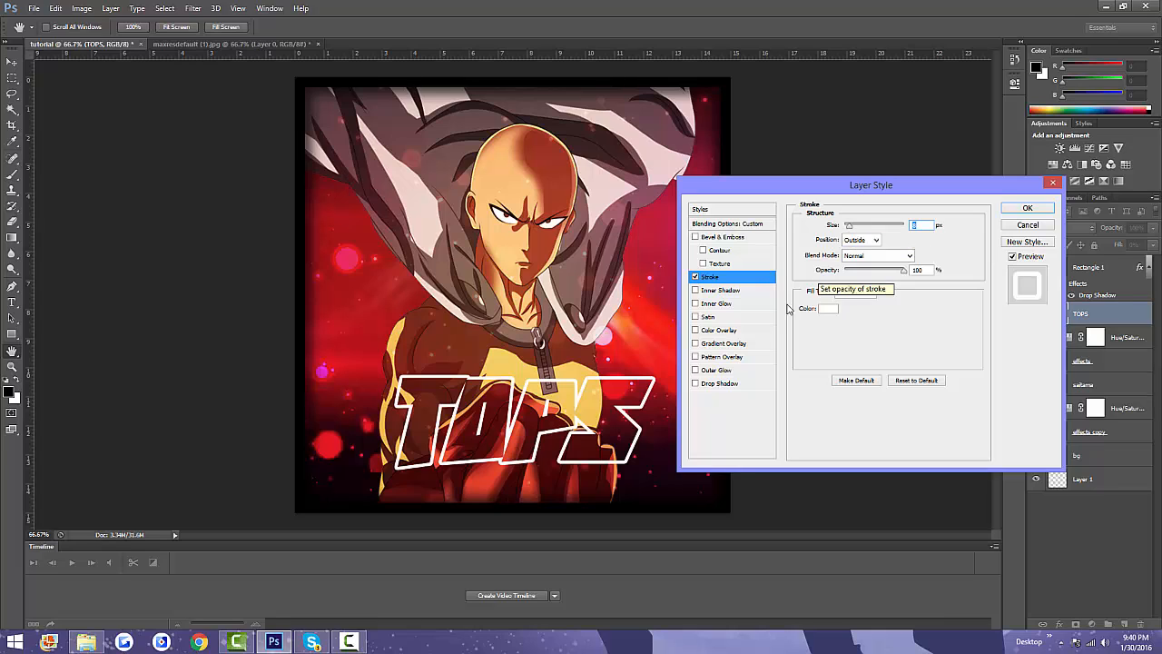
Step: Add a white (ffffff) color overlay to the TOPS text at 20% opacity
click(740, 332)
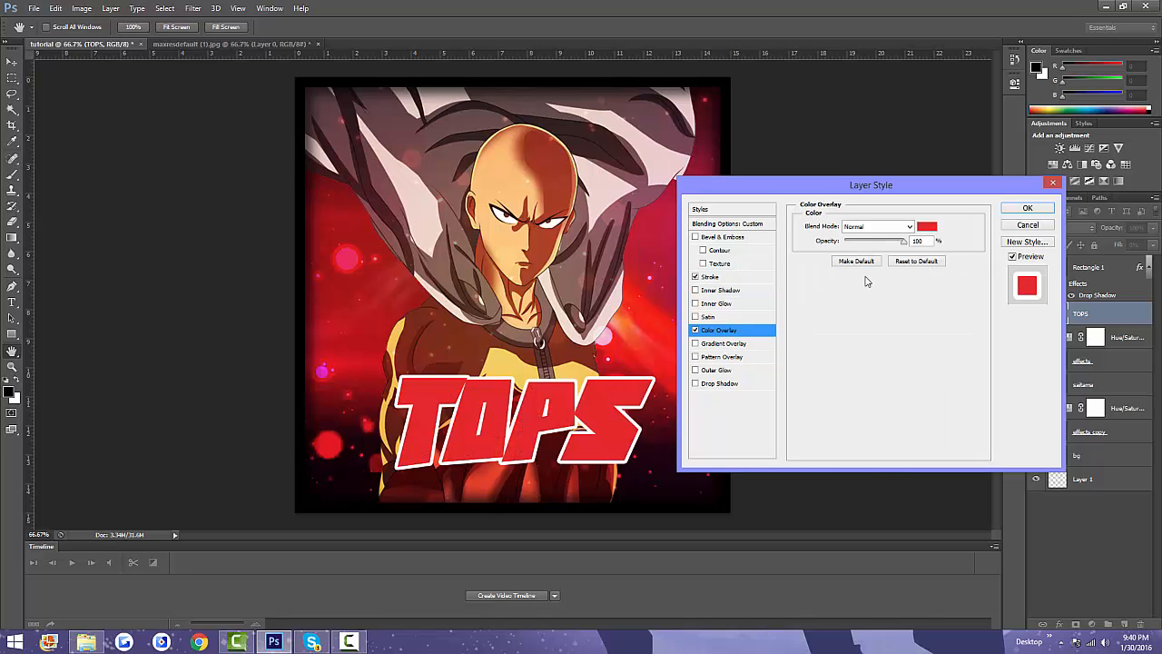
click(927, 226)
text(ffffff)
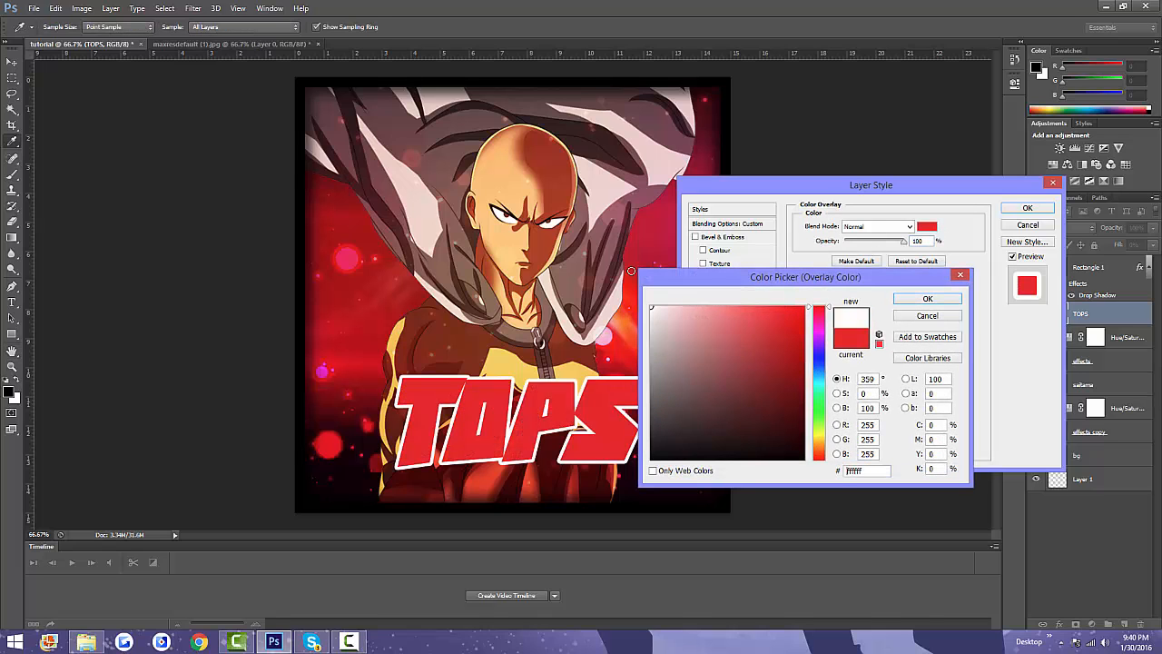
click(927, 299)
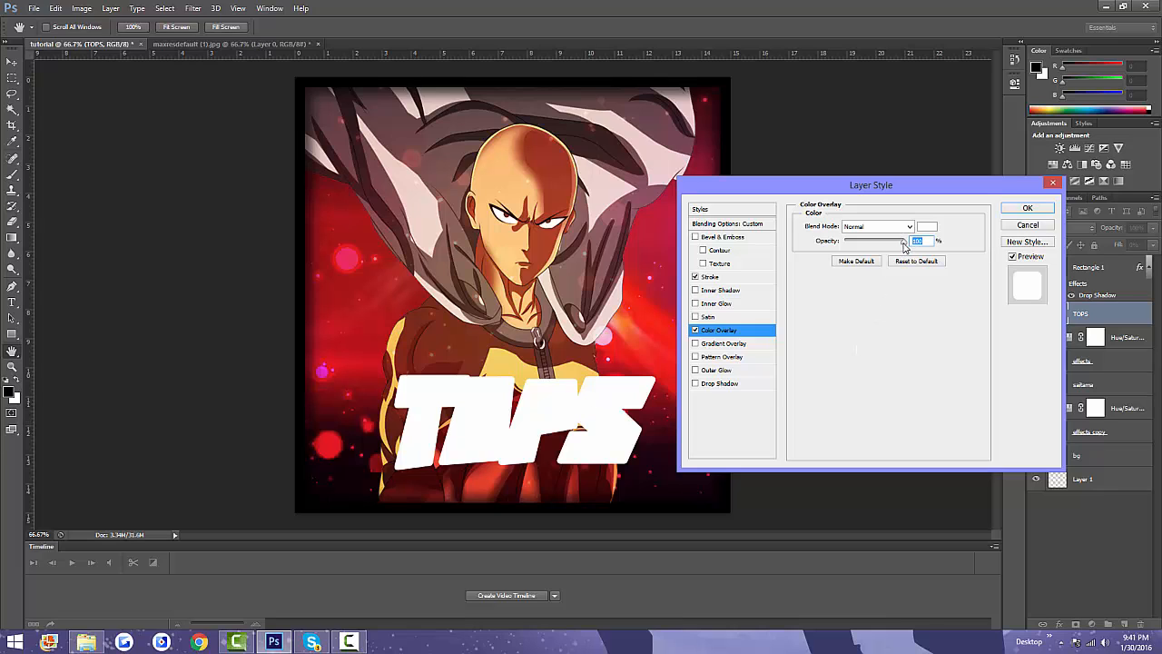
drag(905, 245, 865, 246)
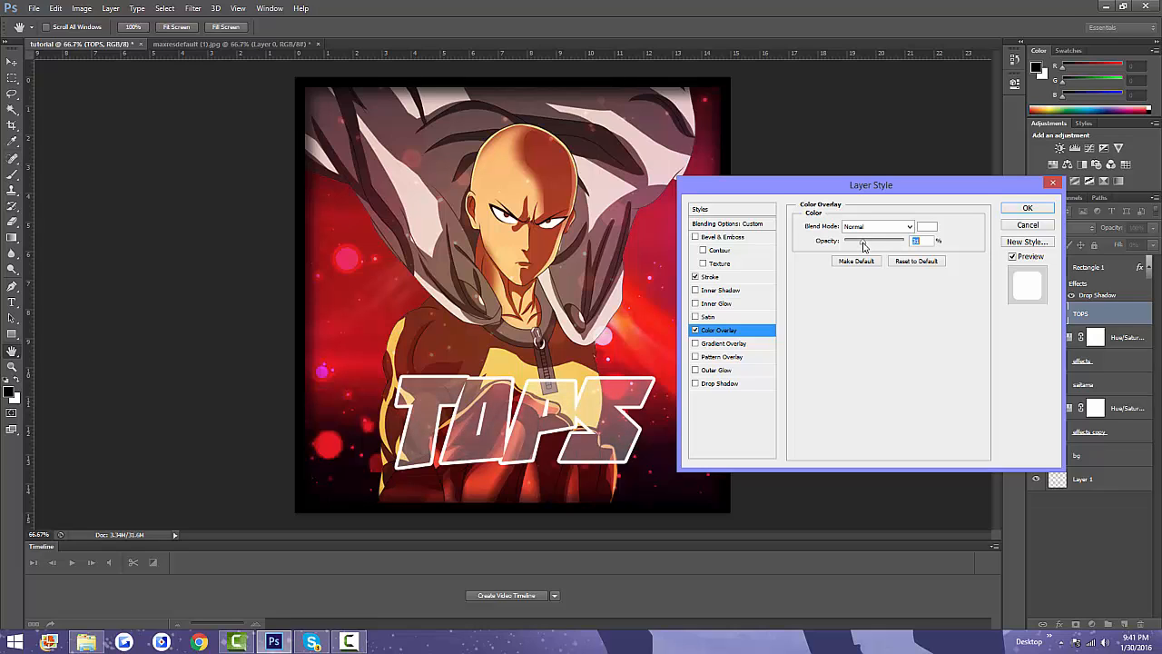
drag(863, 246, 861, 246)
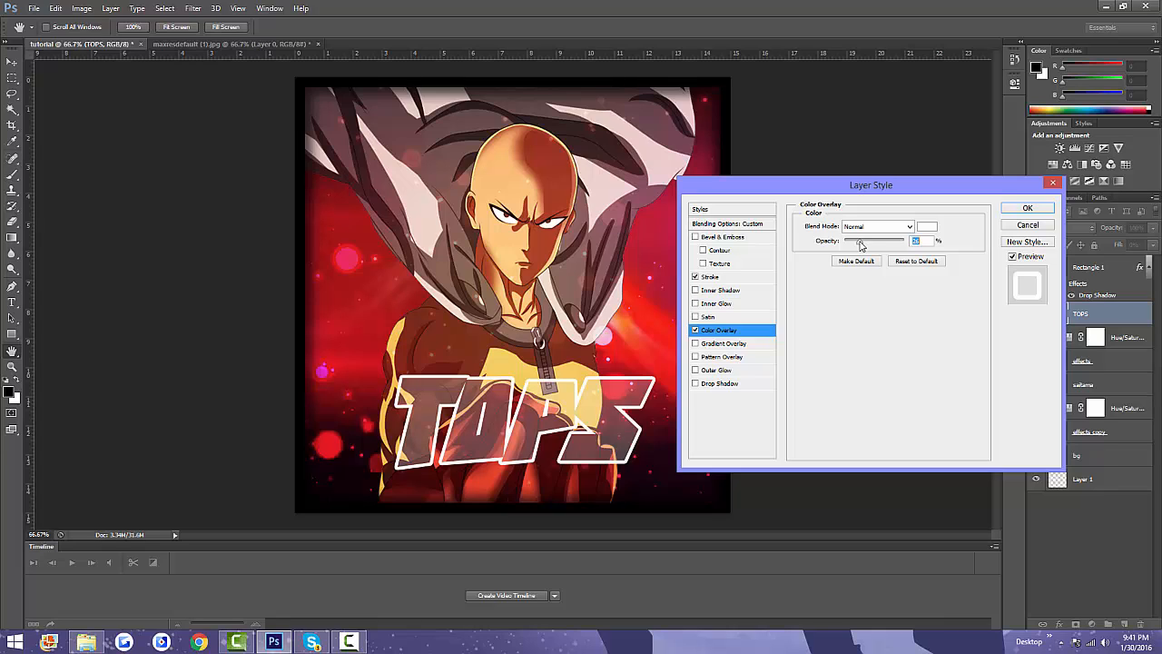
text(2)
drag(859, 243, 853, 245)
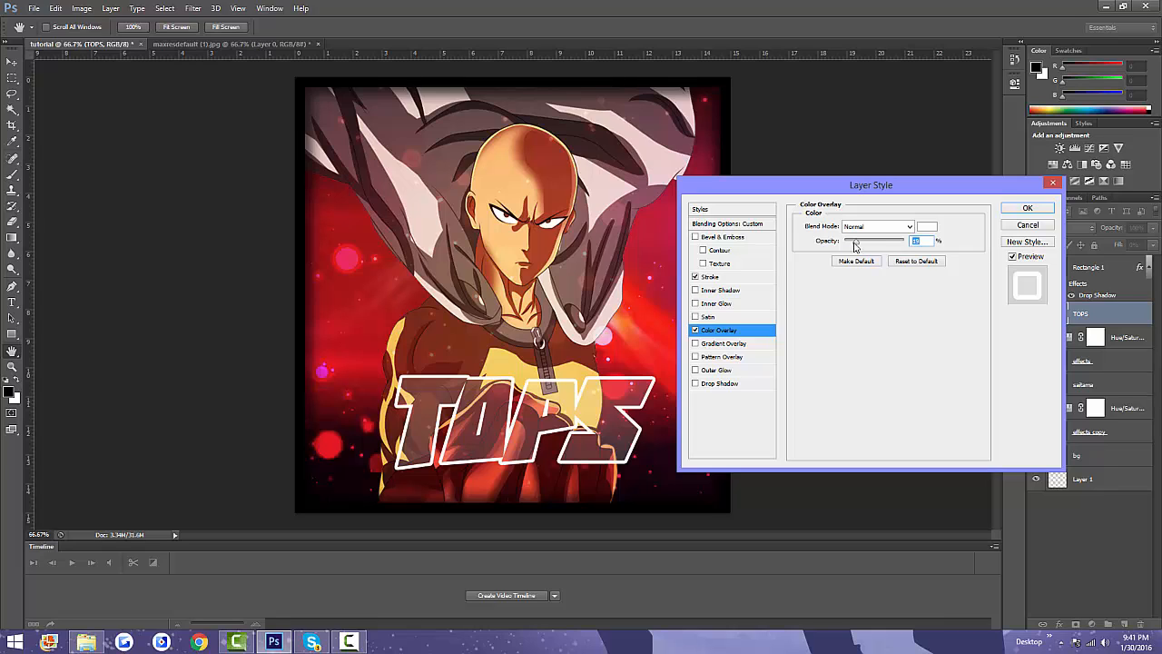
text(20)
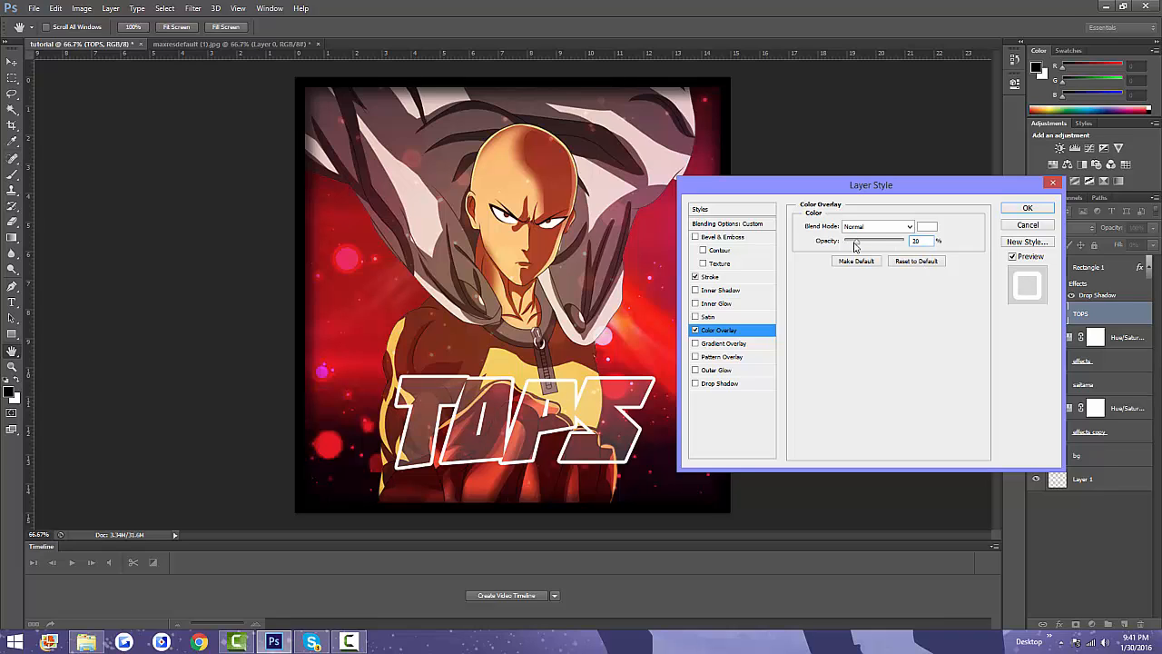
Step: Give the TOPS text a drop shadow with 0 px distance, about 33% spread and a size of about 50 px
click(733, 384)
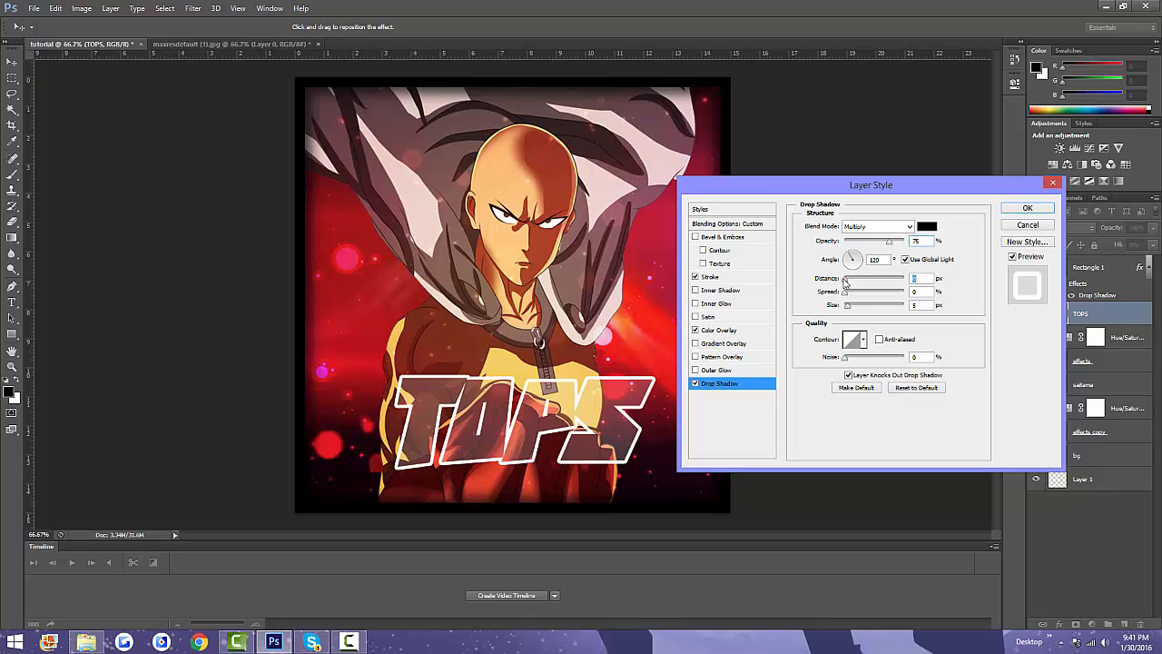
drag(847, 278, 865, 300)
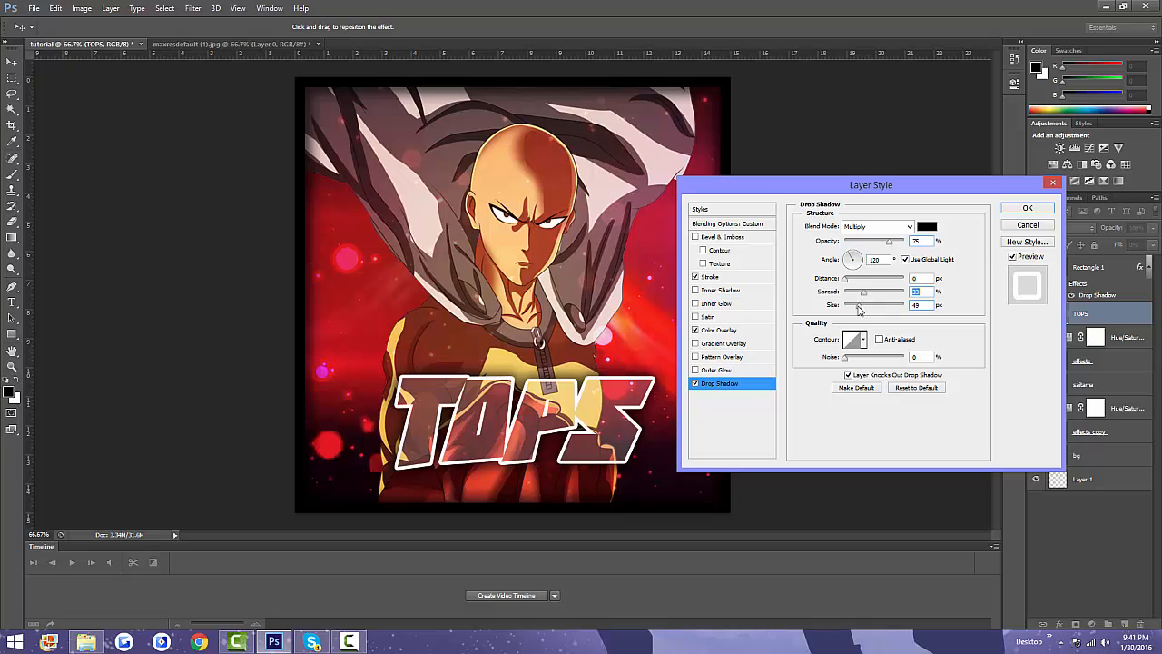
drag(859, 307, 861, 307)
click(1028, 208)
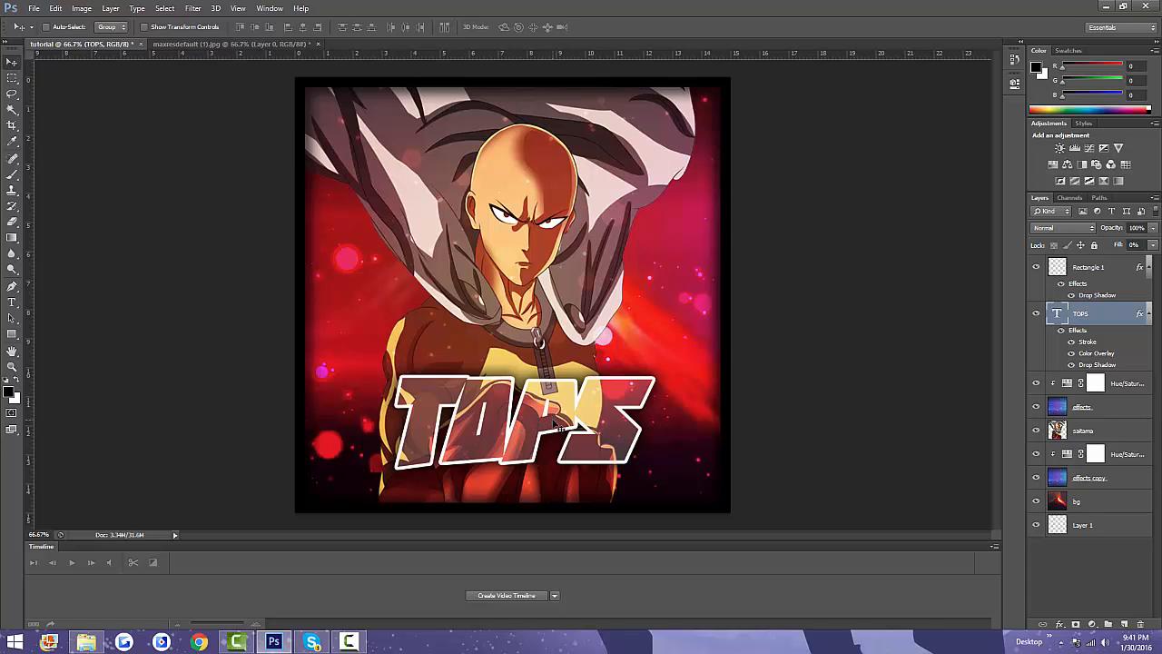
Step: Stretch the TOPS text slightly wider and taller, and shift it a little to the left over the fist
key(ctrl+t)
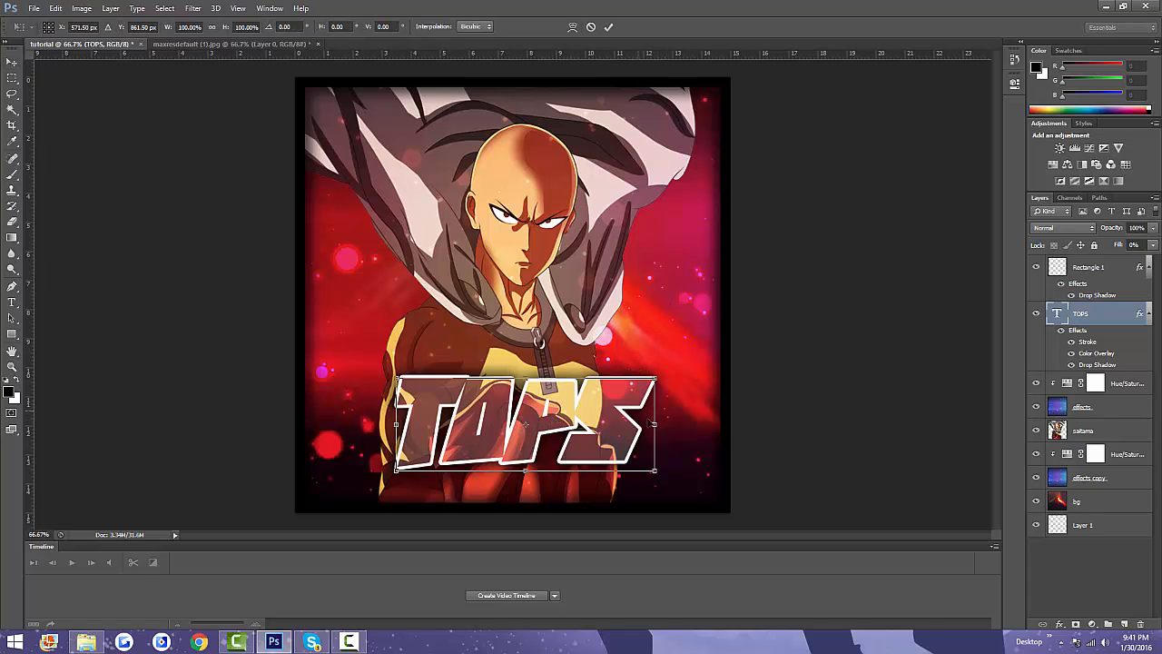
mouse_move(655, 470)
mouse_down()
mouse_move(679, 476)
mouse_move(665, 473)
mouse_up()
key(Return)
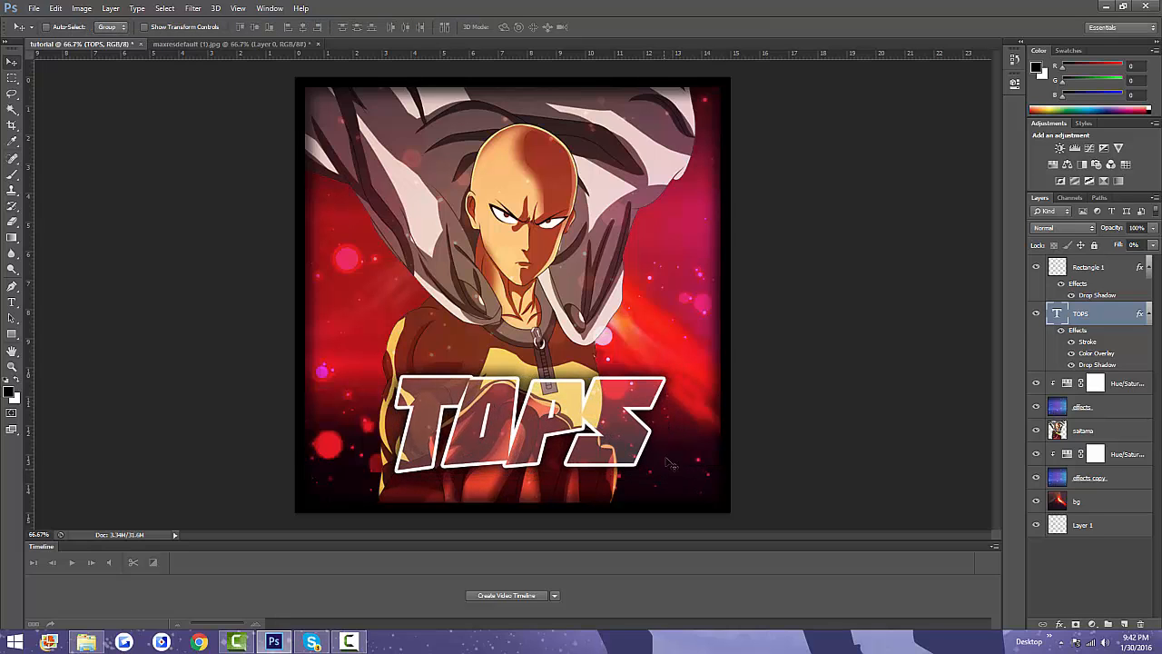
drag(627, 438, 615, 438)
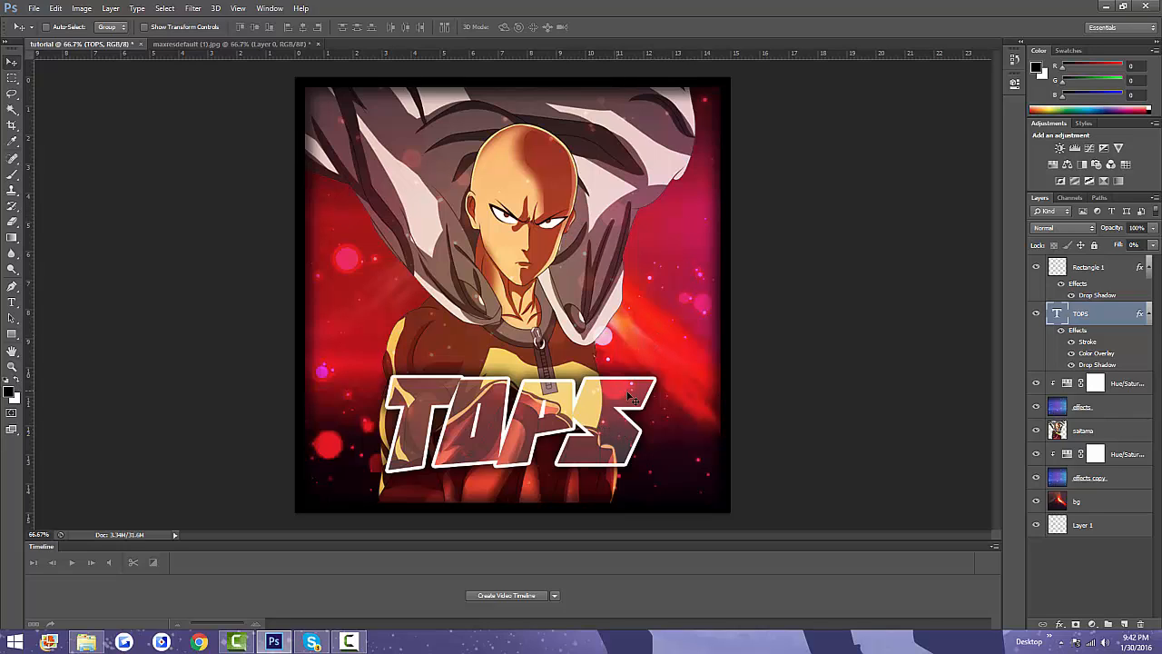
Step: Draw a small black ellipse shape left of the character's head, on a layer above Rectangle 1
click(1092, 276)
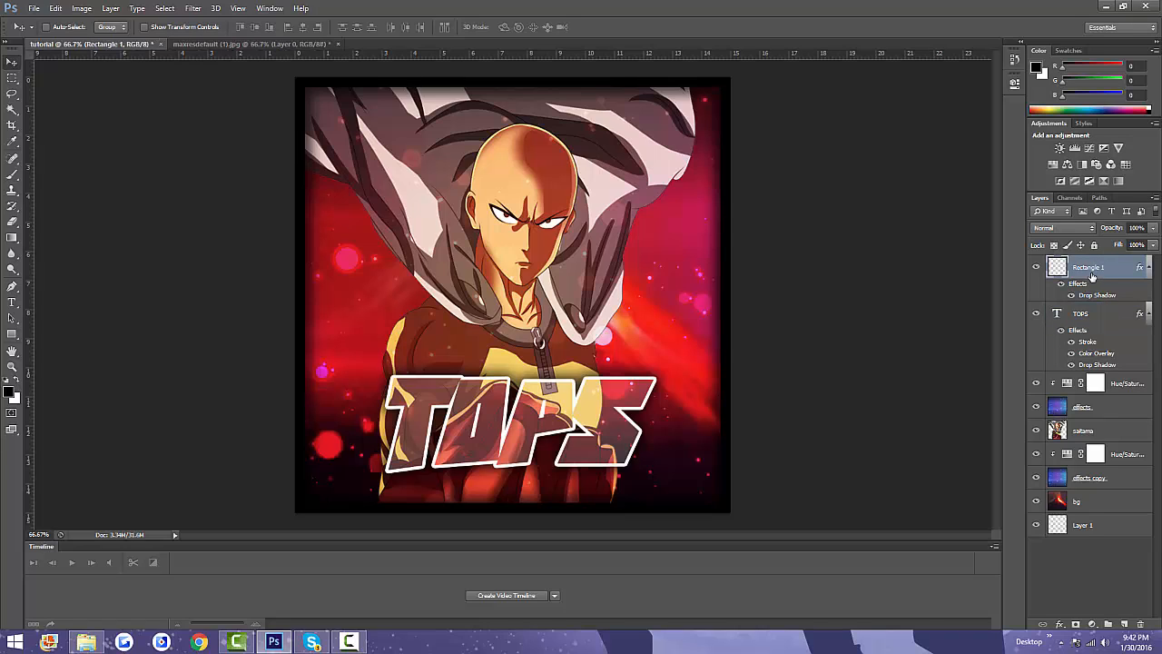
click(13, 337)
click(62, 355)
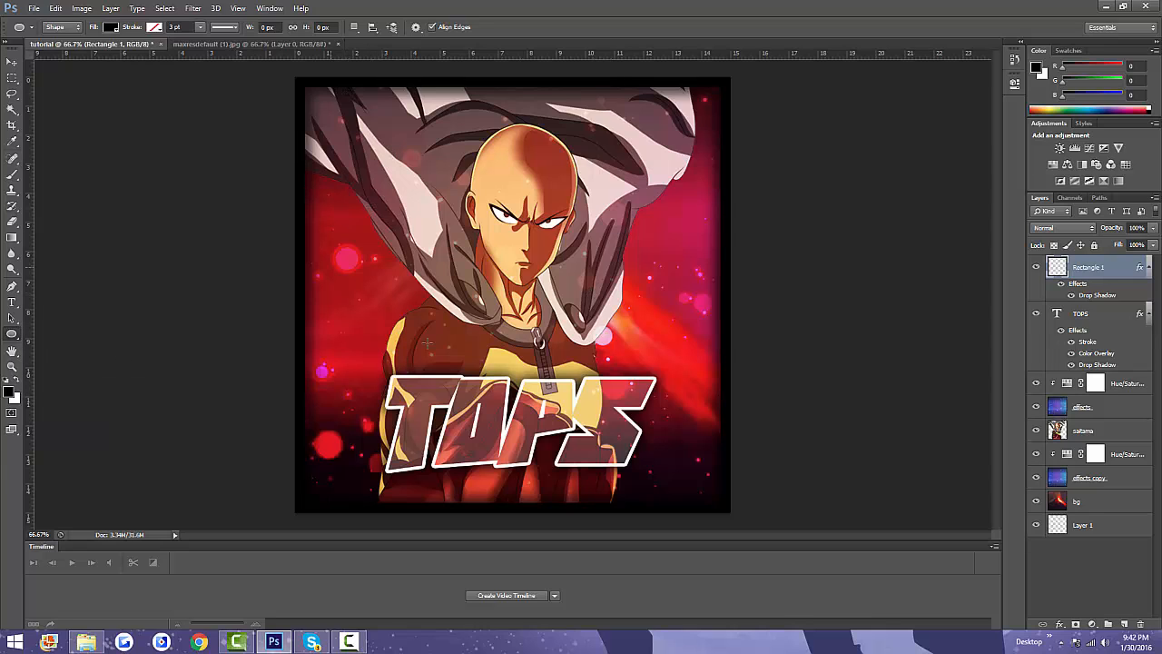
drag(355, 166, 465, 269)
click(11, 62)
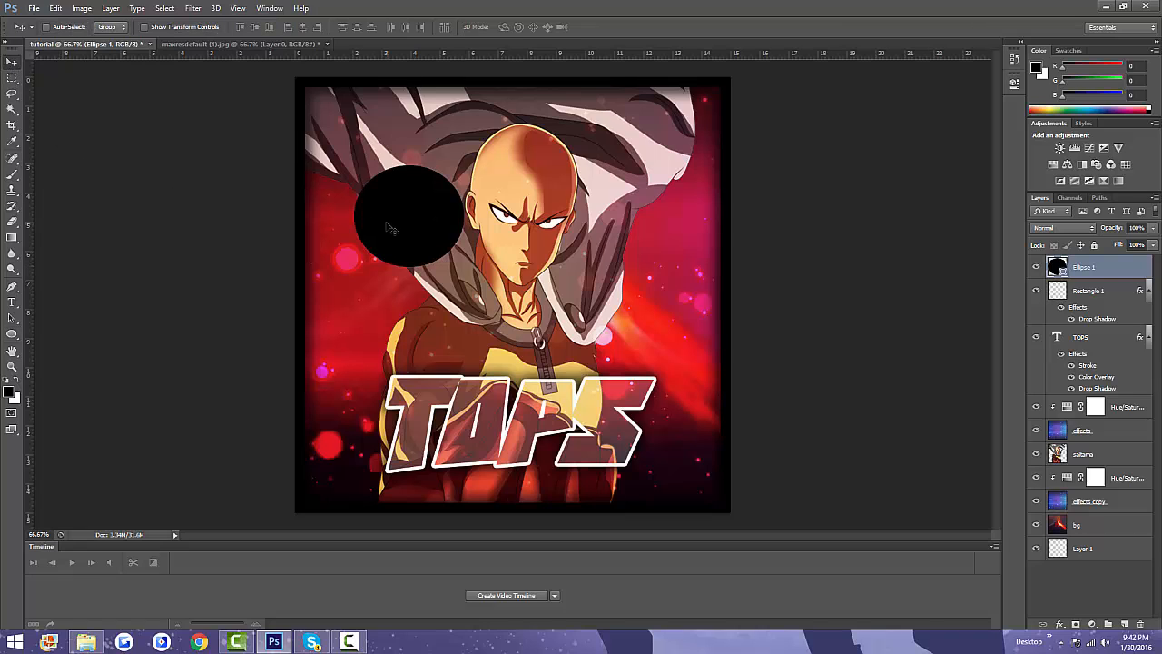
Step: Hide the Rectangle 1 frame, align the ellipse with the canvas's top-left corner and stretch it to touch all four canvas edges
click(1036, 291)
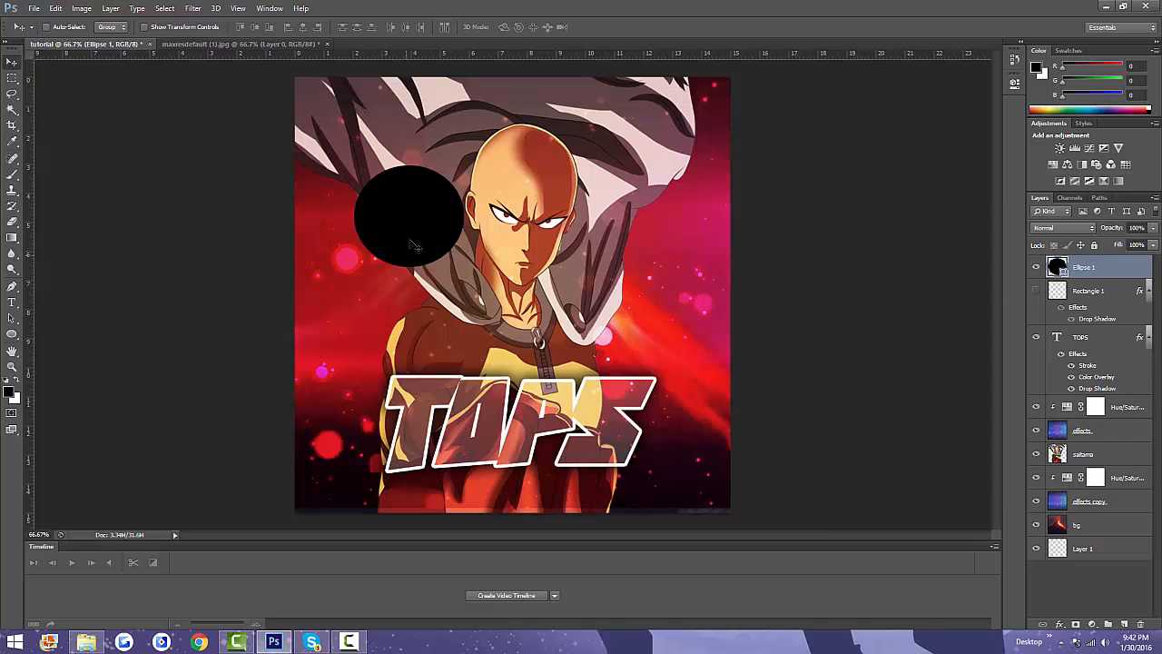
drag(414, 221, 356, 133)
key(ctrl+t)
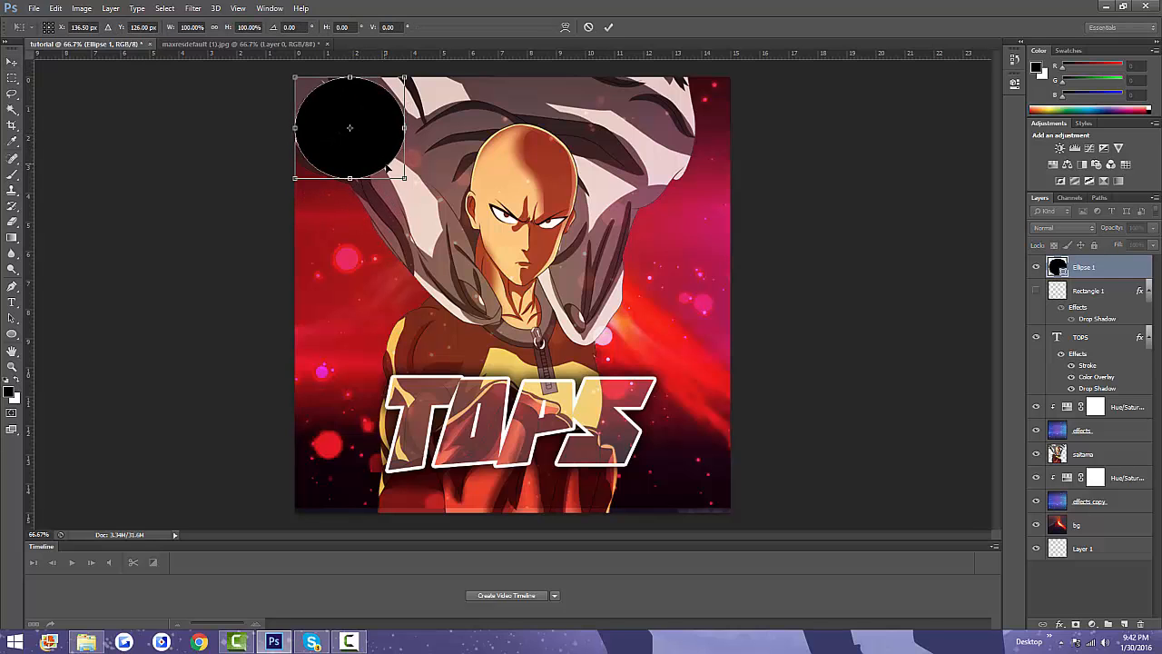
drag(404, 178, 731, 512)
key(Return)
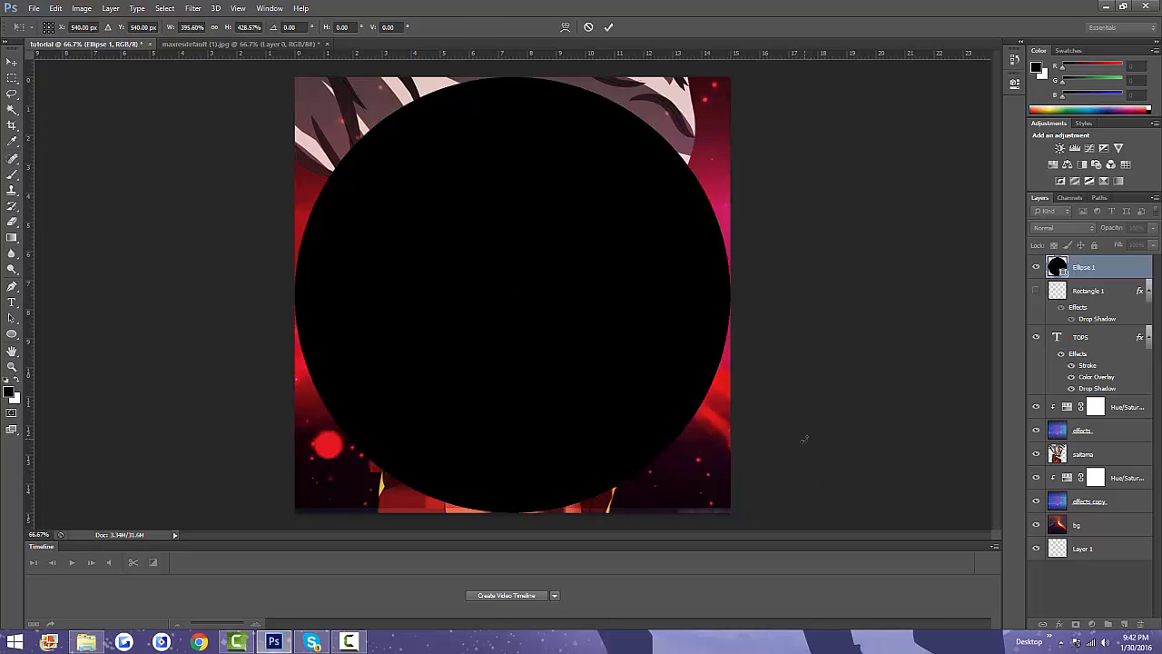
Step: Give the ellipse a black drop shadow with 0 px distance, 100% spread, 250 px size and 100% opacity
double_click(1131, 269)
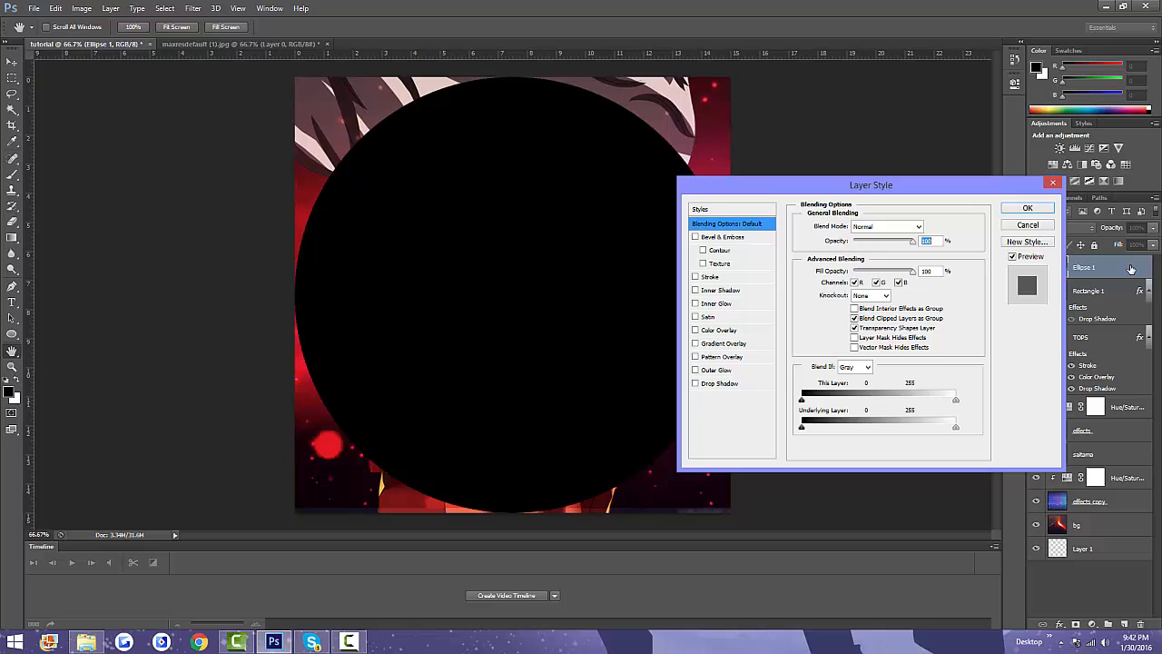
click(740, 386)
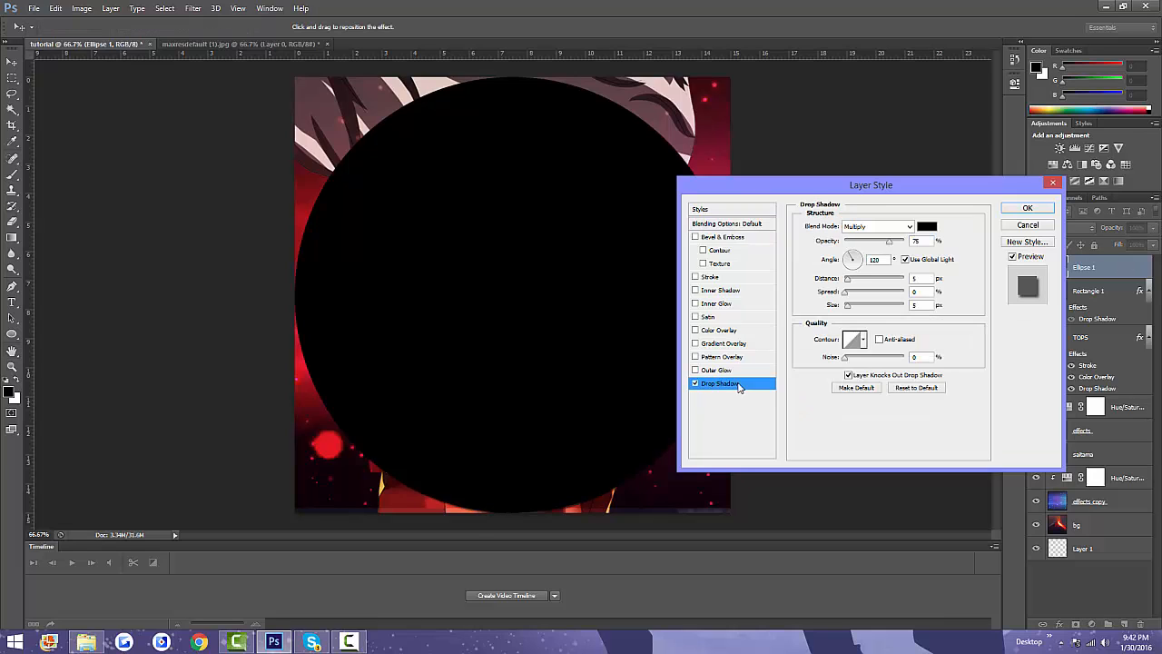
click(849, 282)
drag(849, 283, 953, 322)
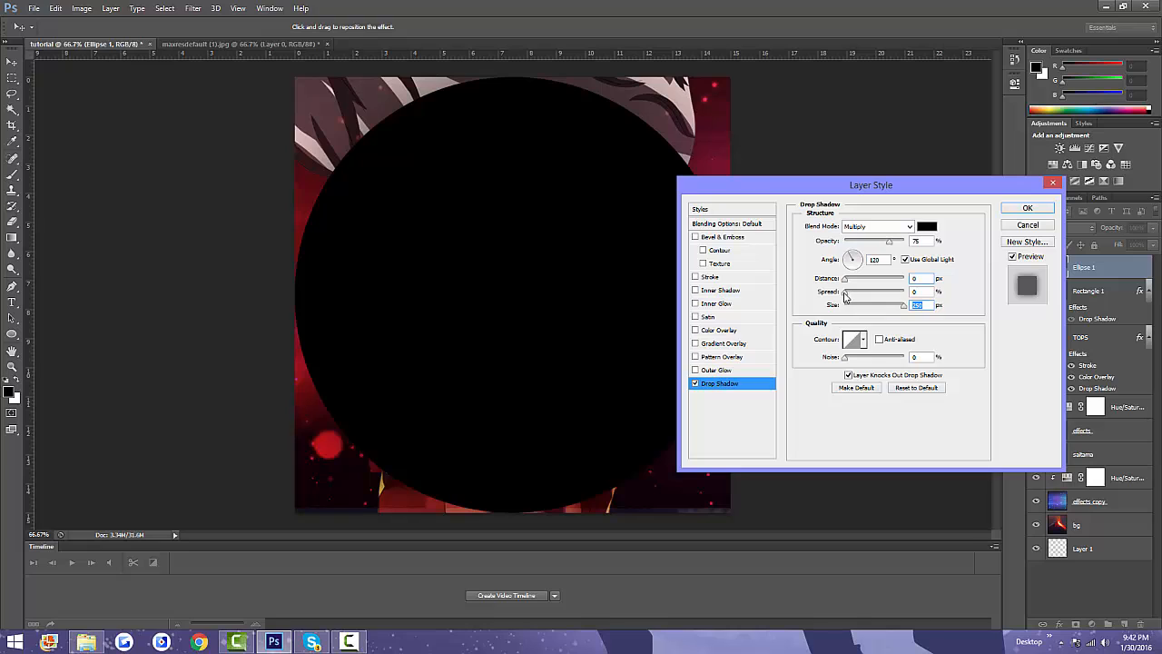
drag(846, 292, 968, 306)
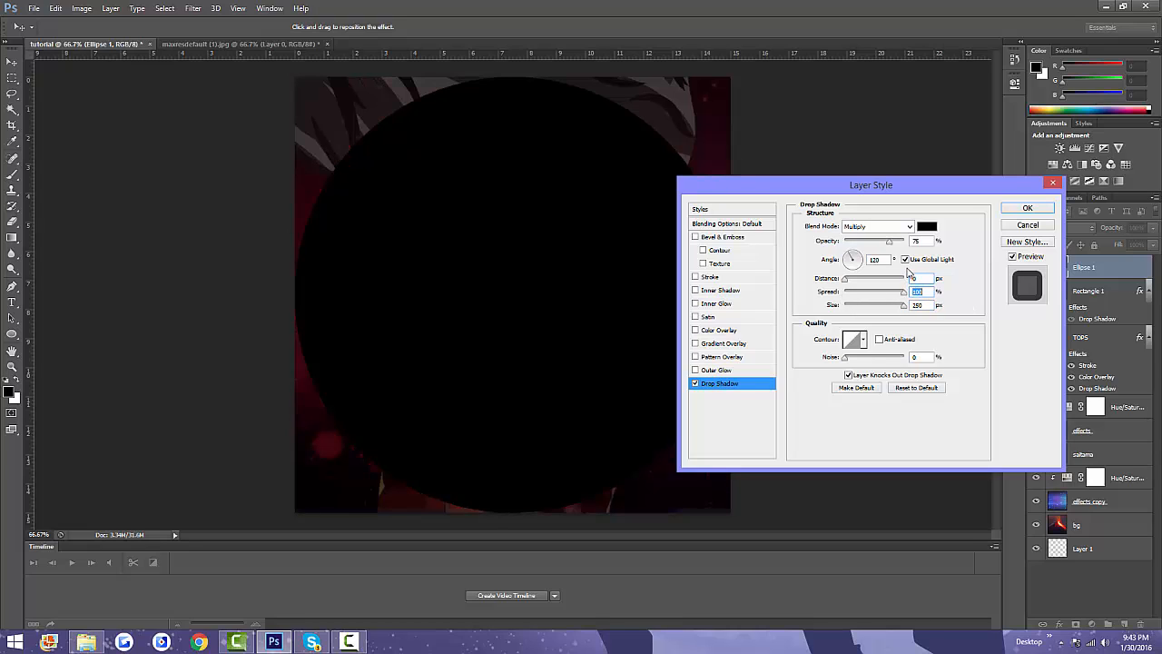
drag(892, 245, 916, 244)
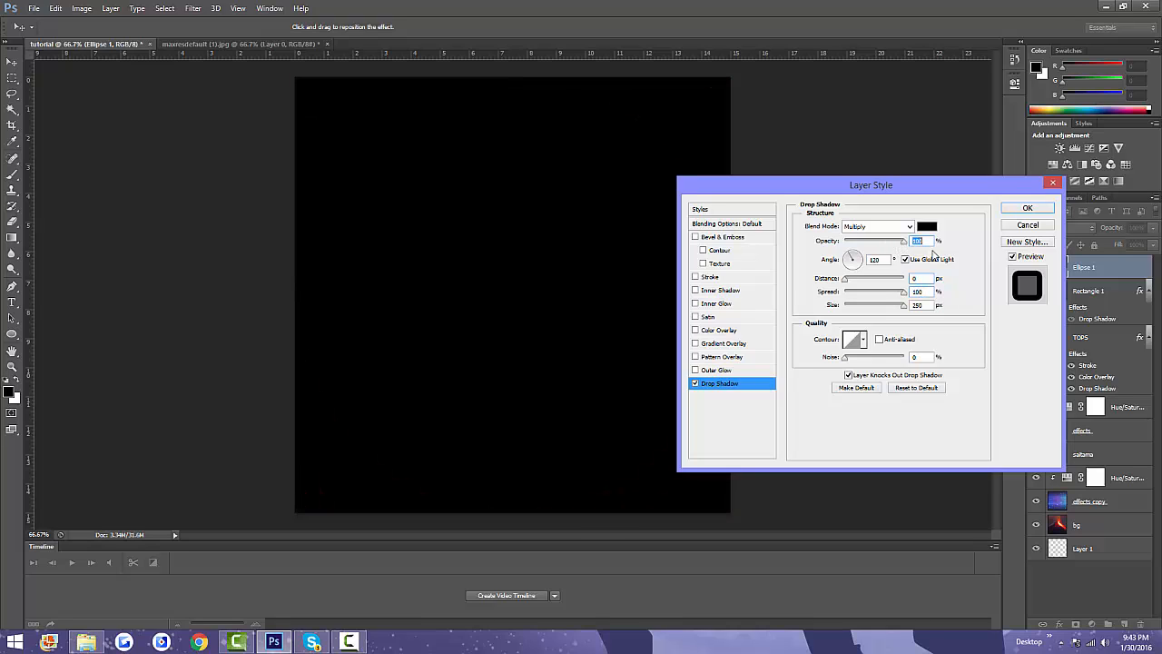
Step: Set the ellipse's fill opacity to 0% and add a black inside stroke slightly thicker than 3 px
click(751, 225)
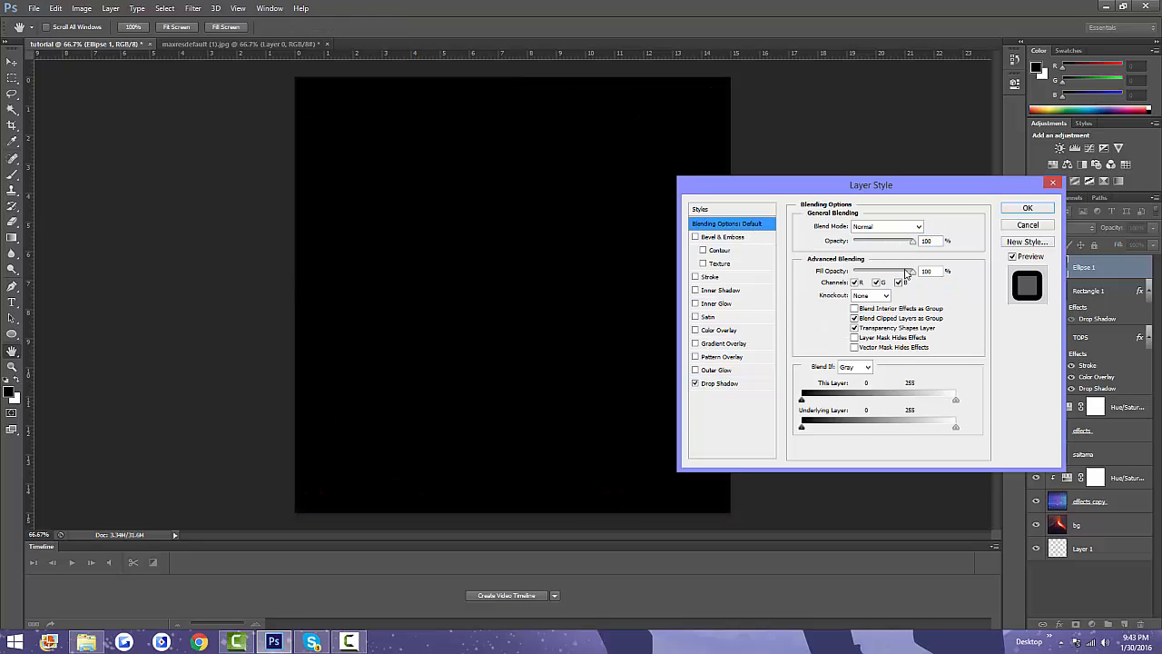
drag(914, 273, 849, 272)
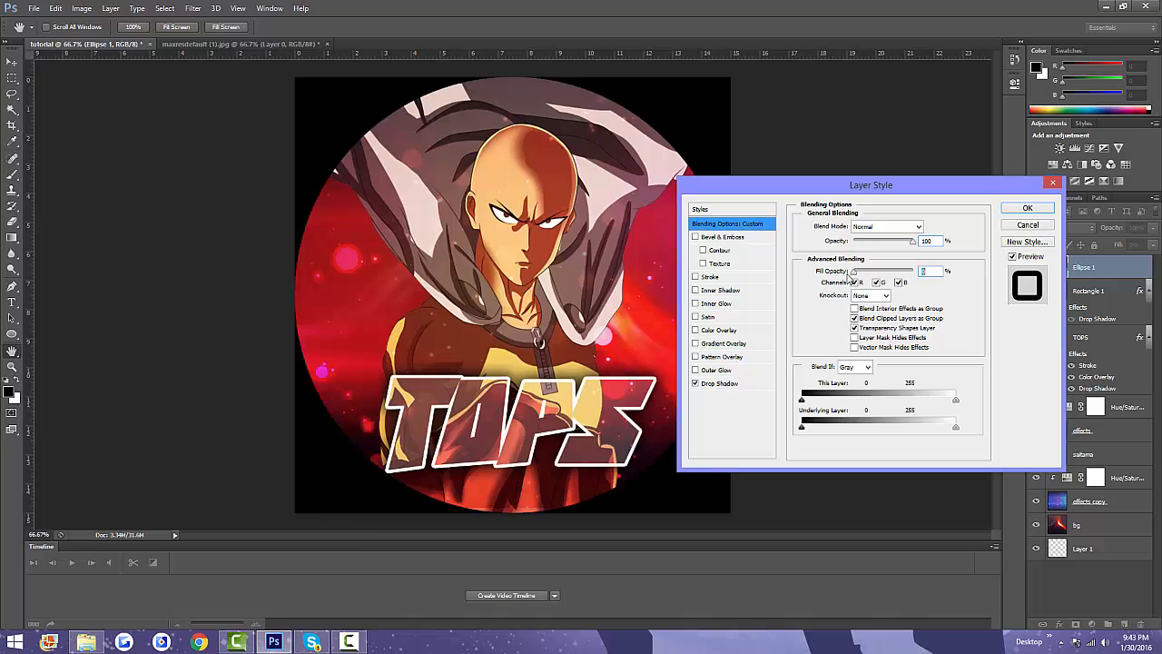
click(742, 279)
click(858, 240)
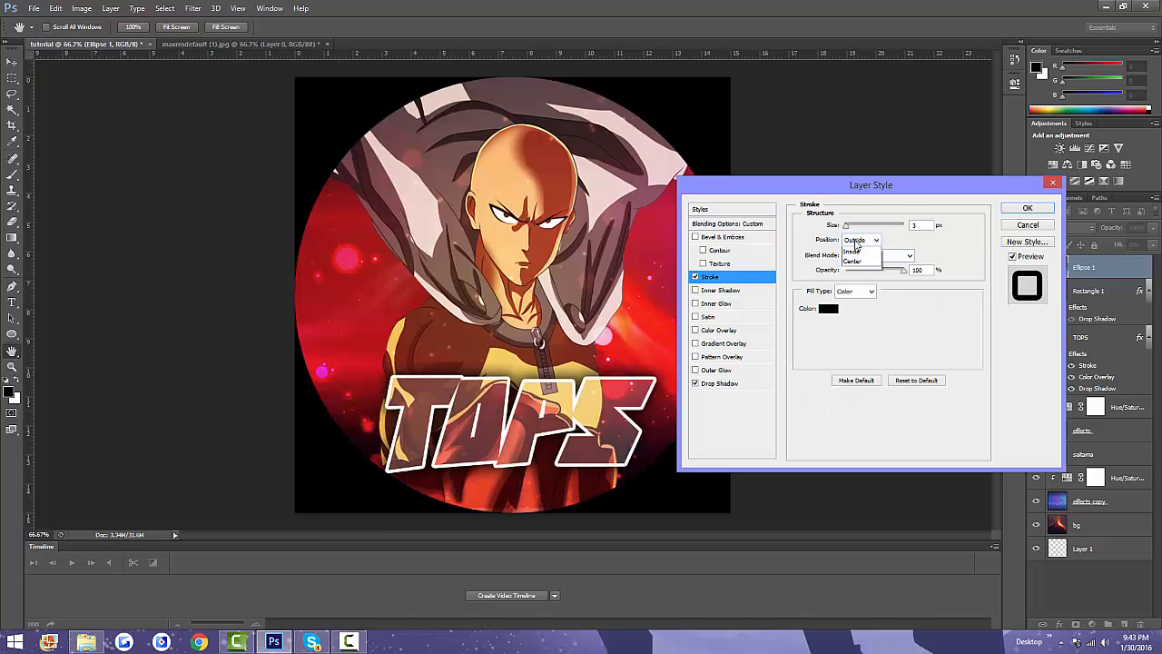
click(859, 263)
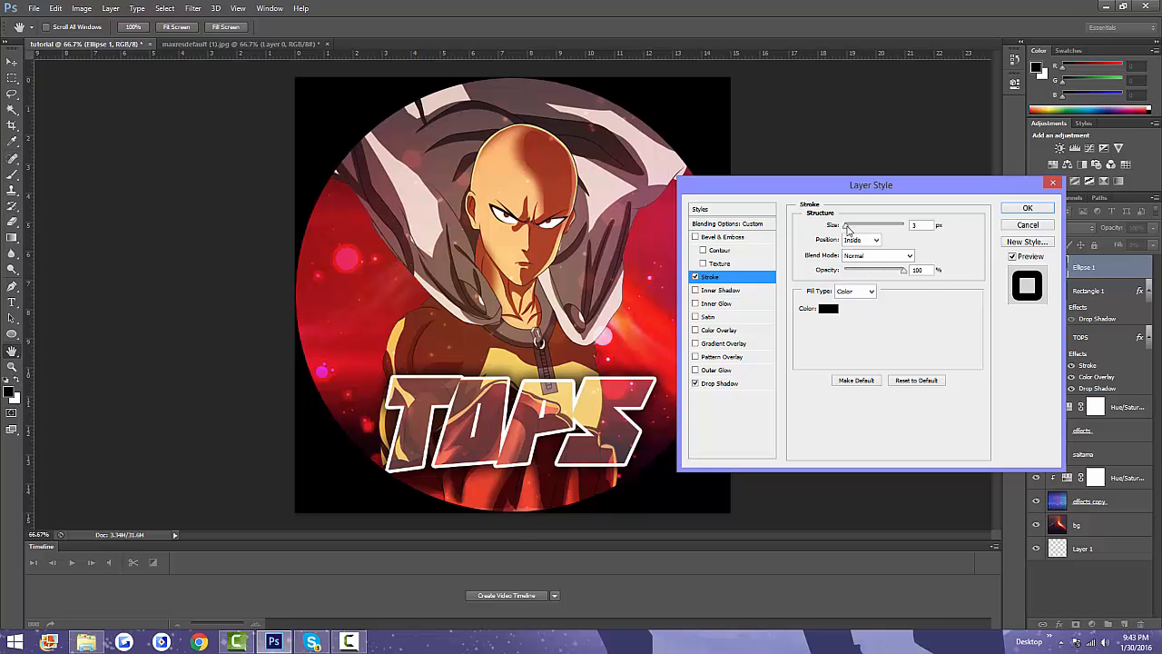
drag(846, 227, 850, 228)
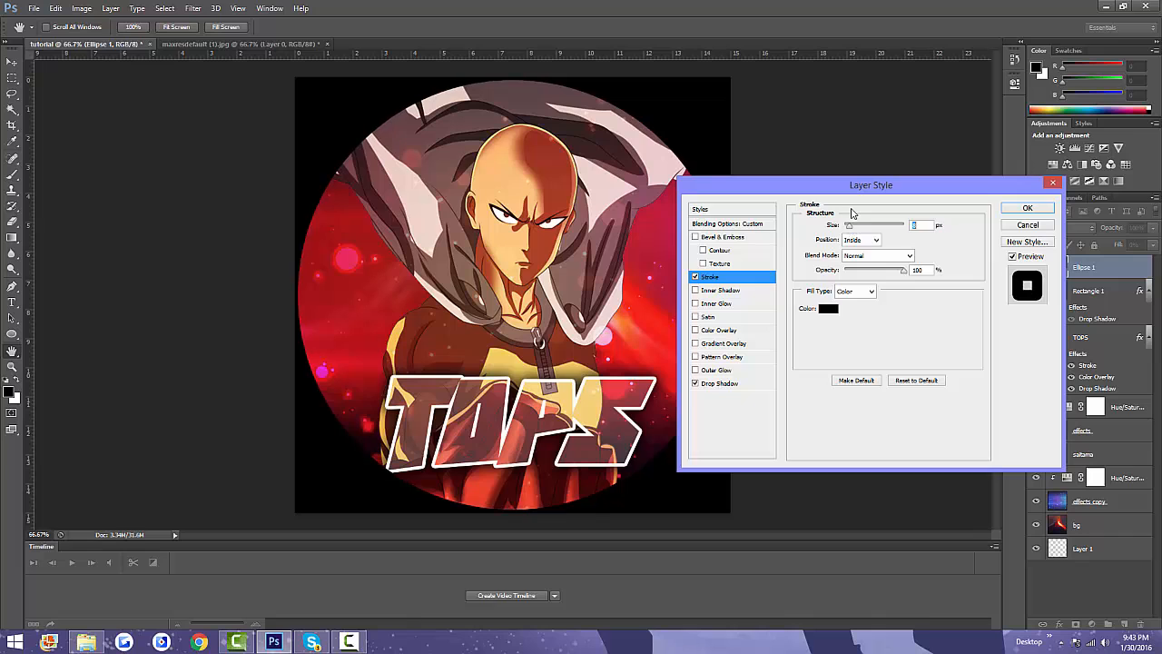
drag(853, 187, 928, 253)
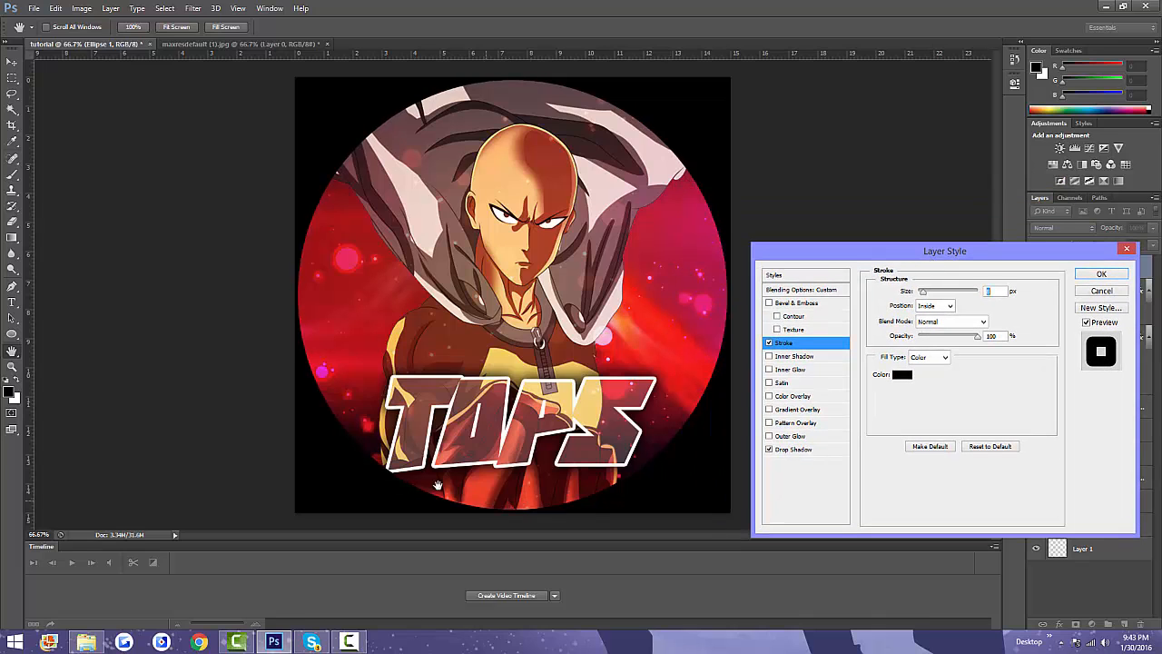
click(1100, 276)
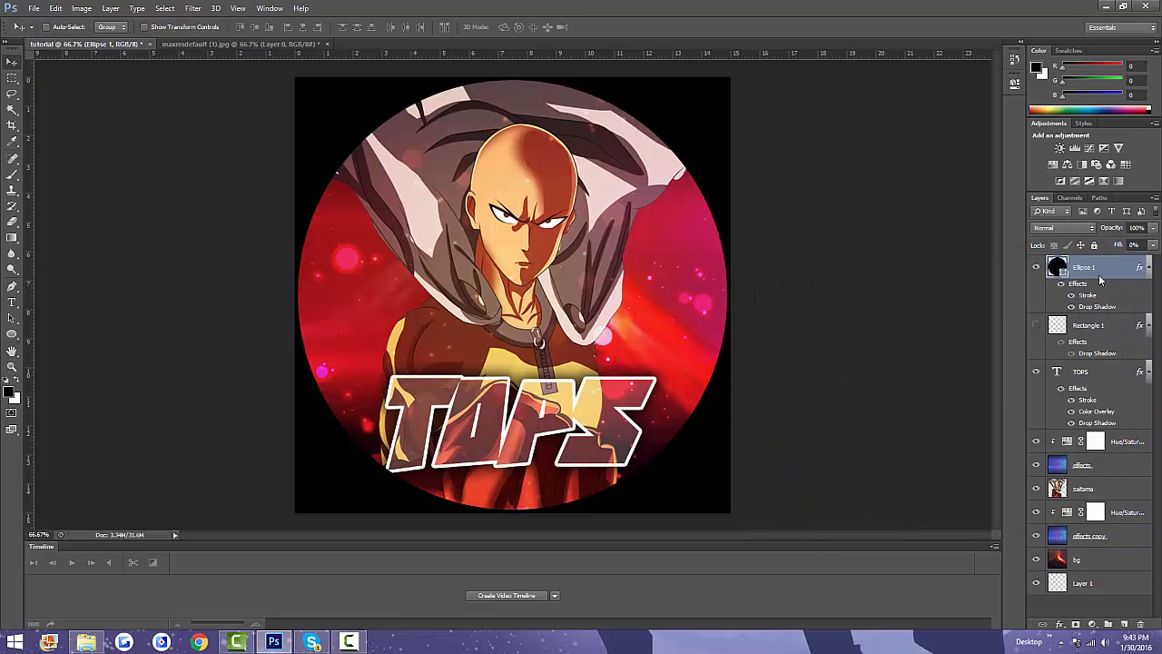
Step: Rasterize the ellipse's layer style and add a drop shadow with 0 px distance, about 39% spread and 62 px size
right_click(1112, 269)
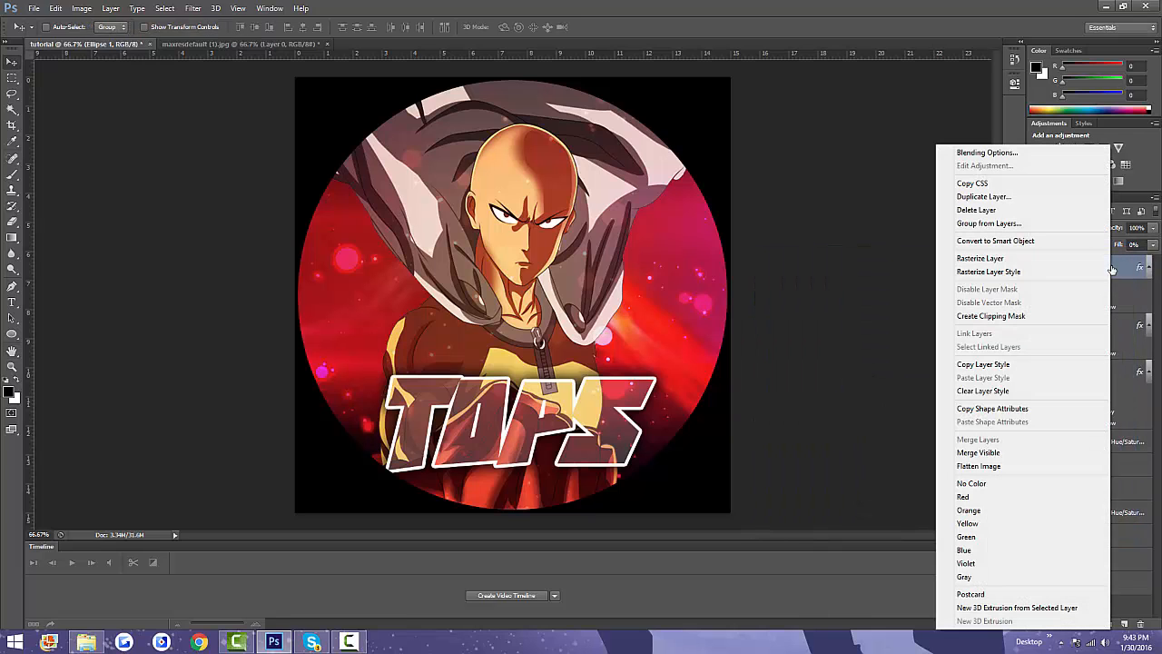
click(1042, 272)
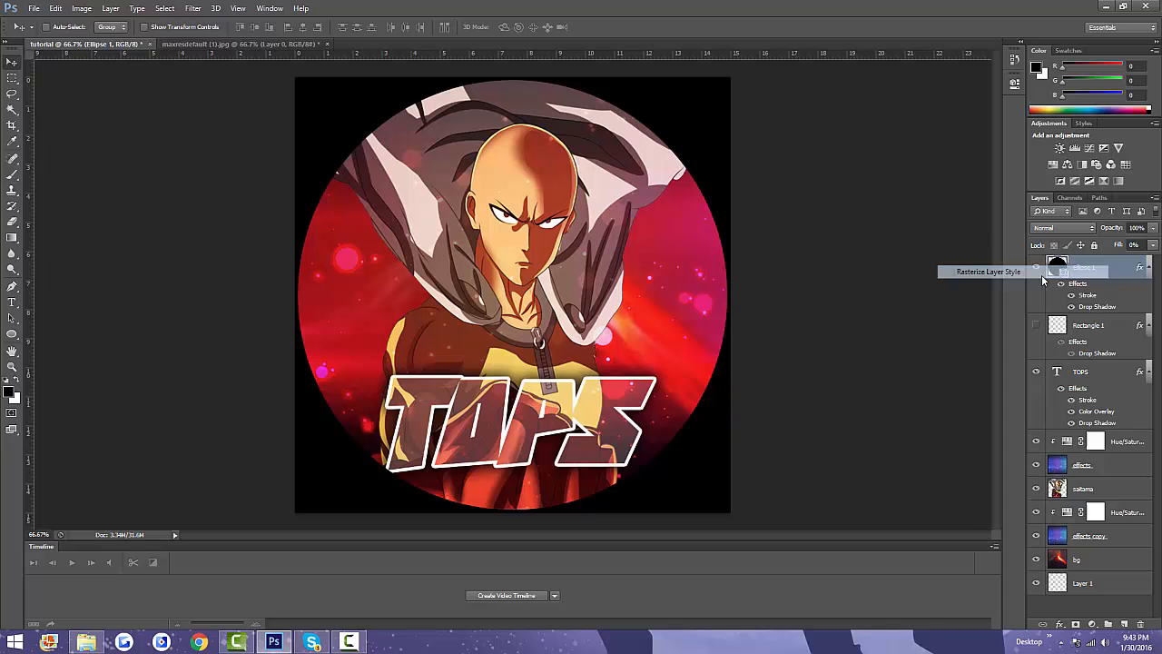
double_click(1112, 270)
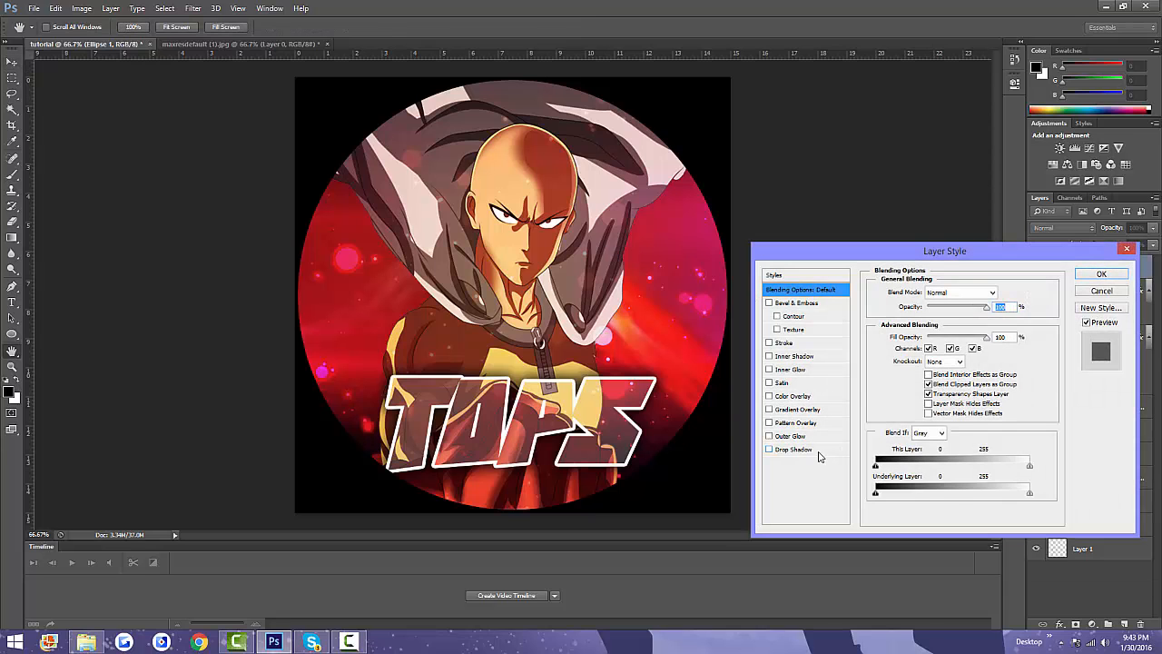
click(793, 448)
drag(921, 346, 943, 363)
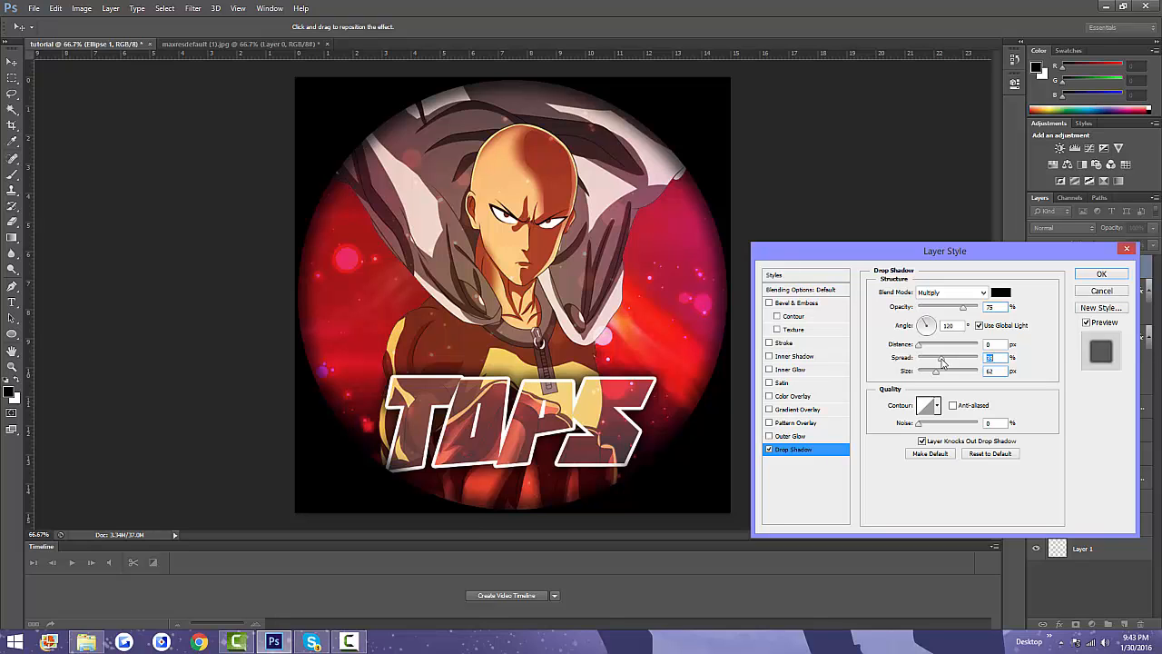
click(1098, 274)
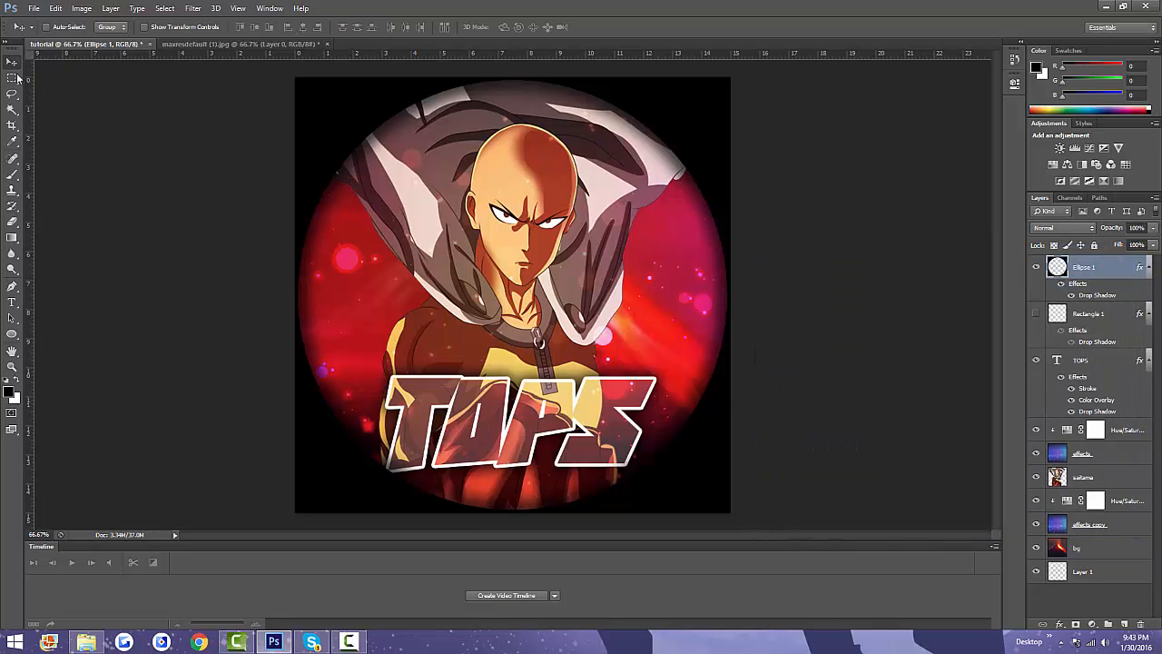
Step: Move the TOPS text slightly up and to the right inside the circular frame
click(1100, 362)
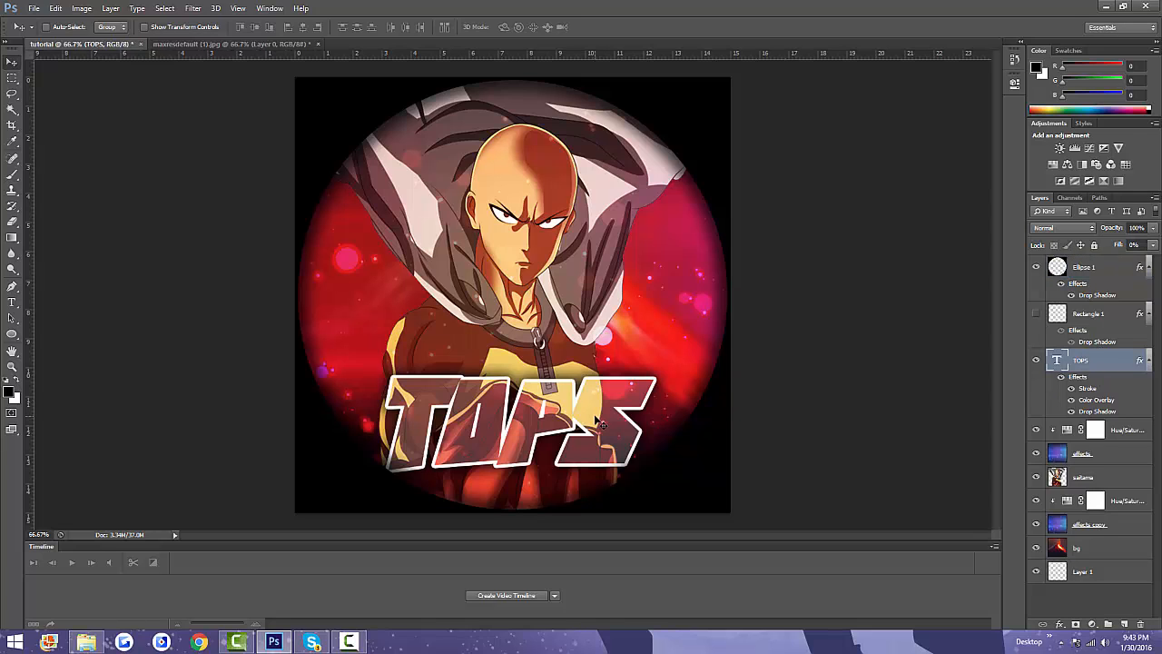
drag(599, 423, 600, 412)
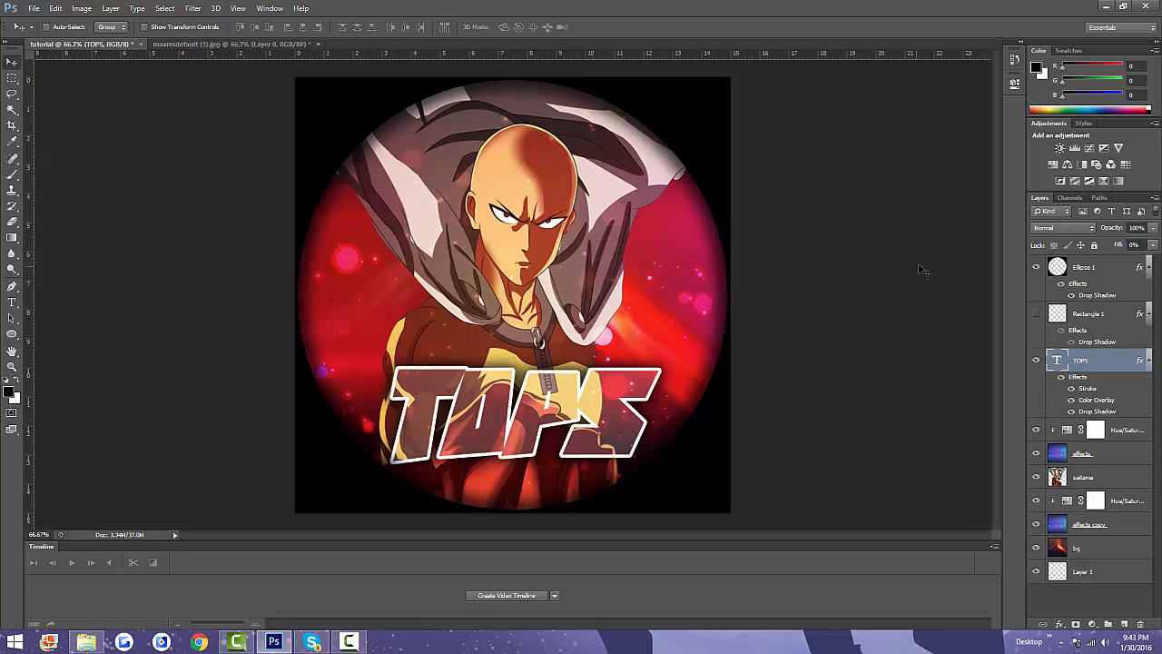
Step: Compare the rectangular frame with the circular frame by toggling the visibility of Rectangle 1 and Ellipse 1
click(1036, 267)
click(1036, 313)
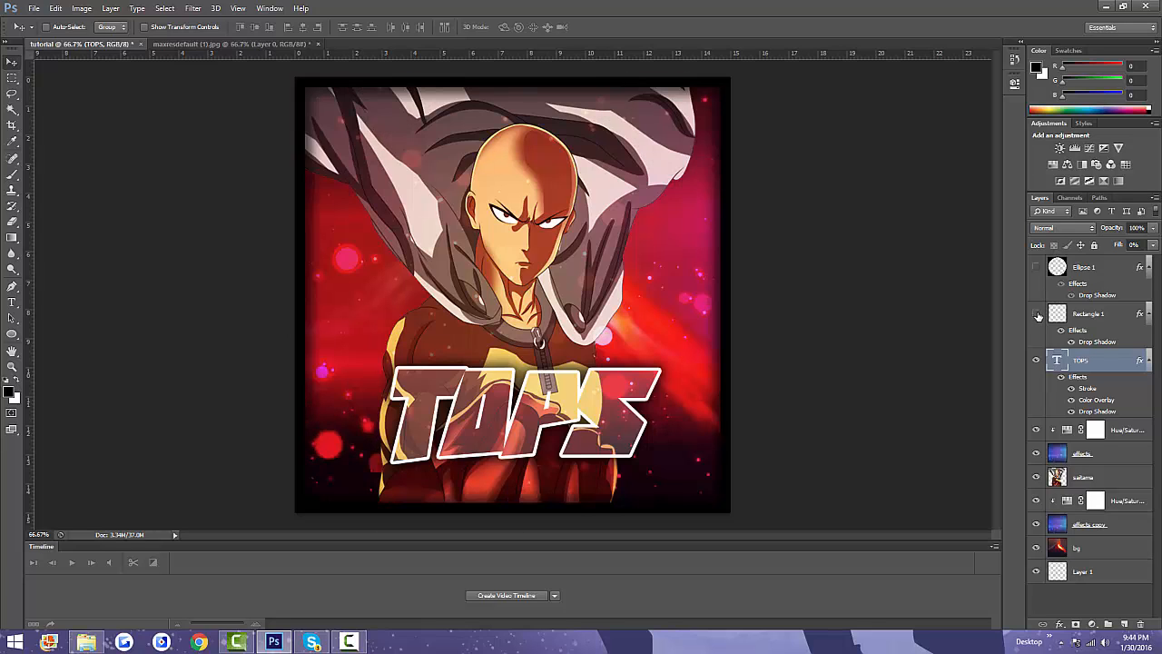
click(1036, 313)
click(1036, 267)
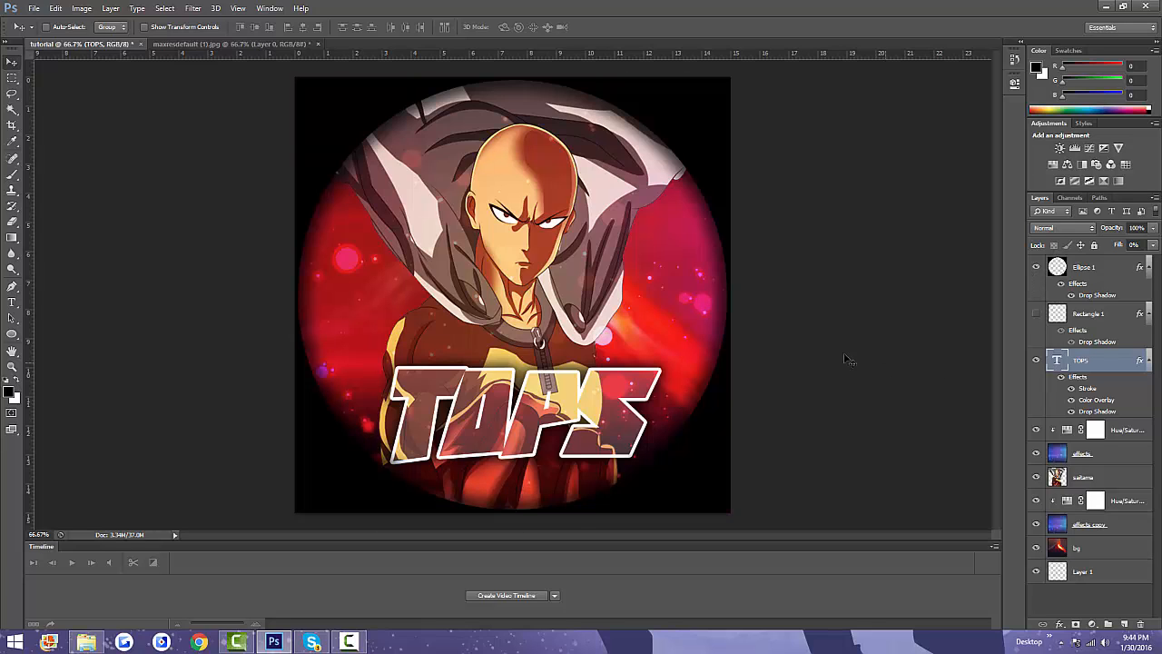